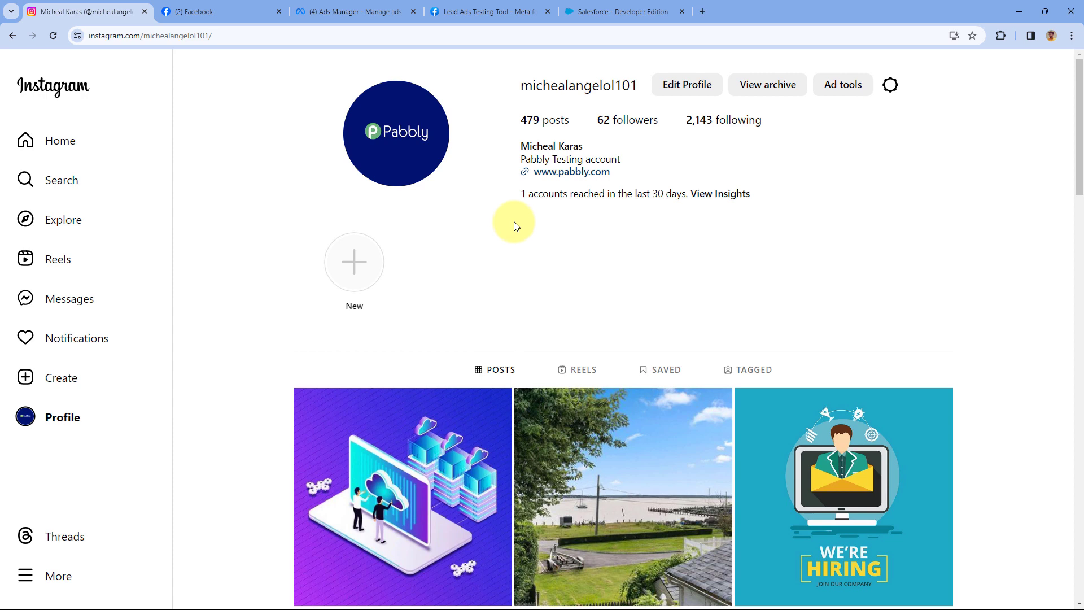
# Review the Facebook page, draft Instagram Leads ad, Instagram profile and Salesforce home, then open a new tab.
pyautogui.click(238, 11)
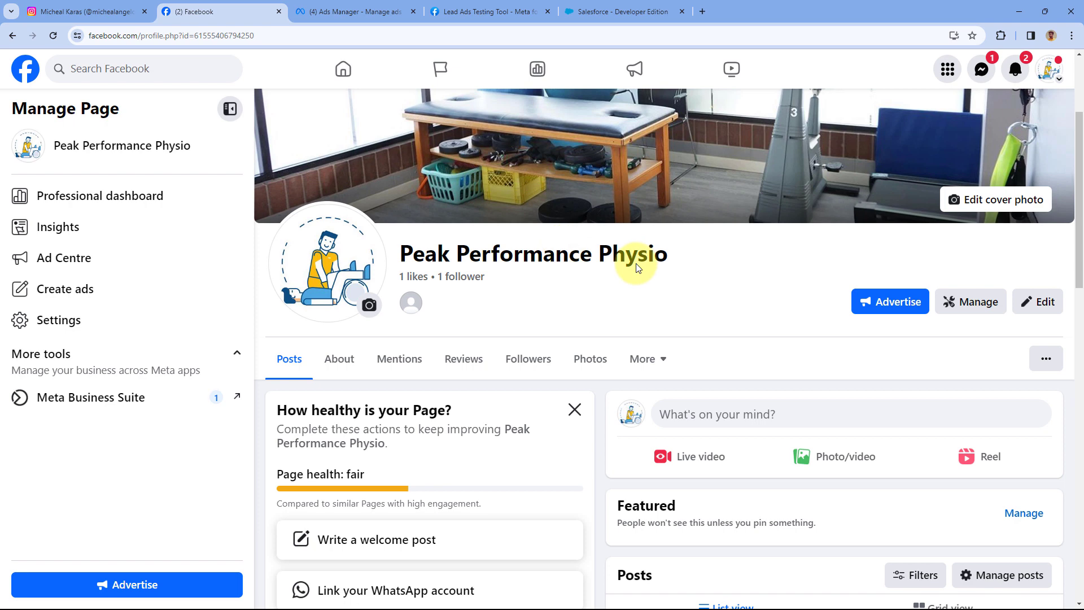
pyautogui.click(359, 12)
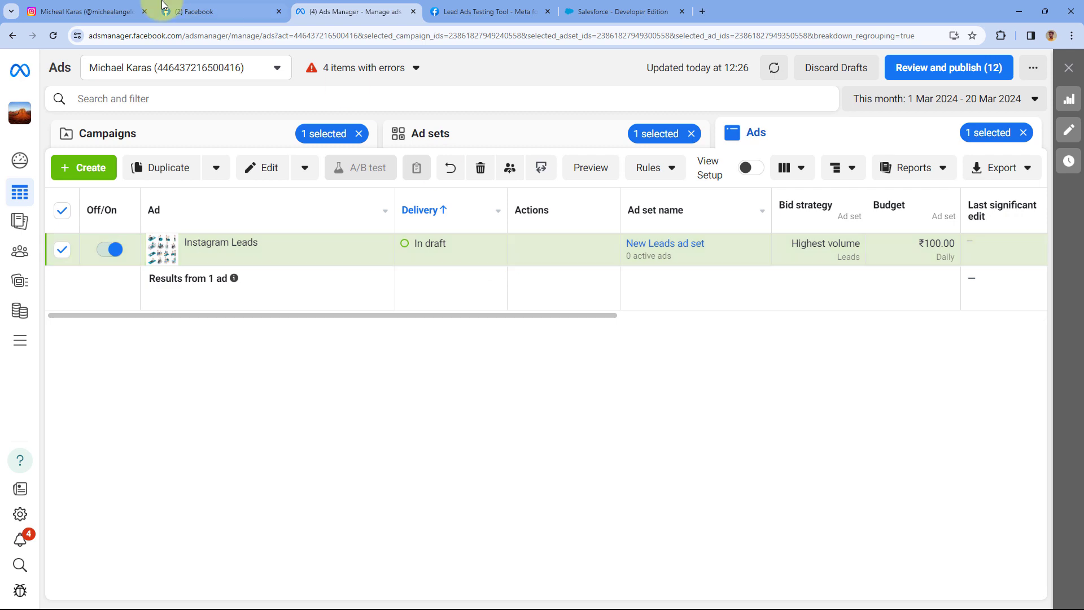
pyautogui.click(87, 12)
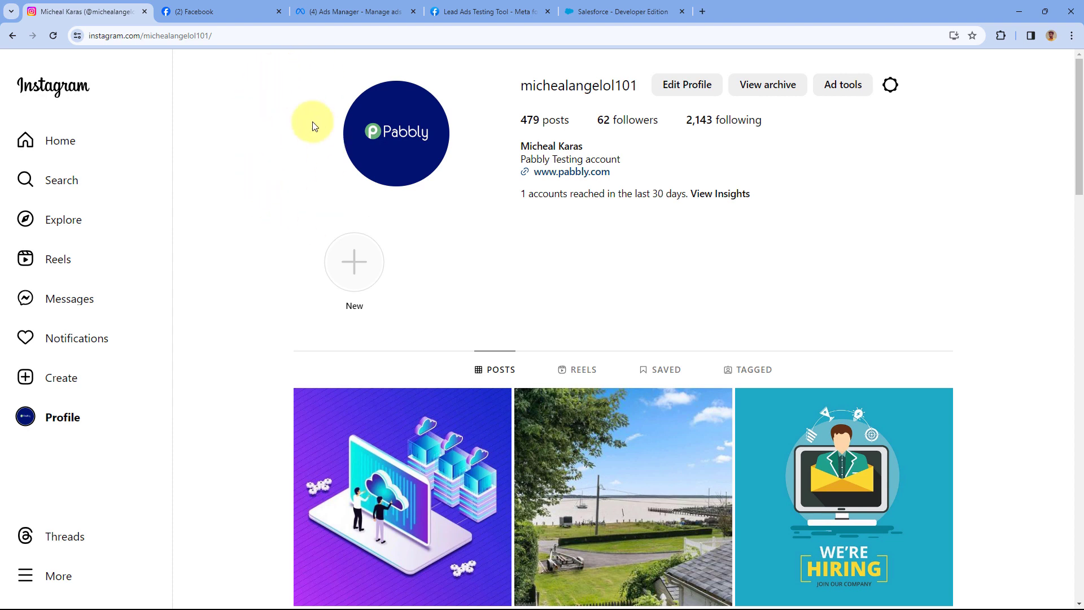
pyautogui.click(618, 11)
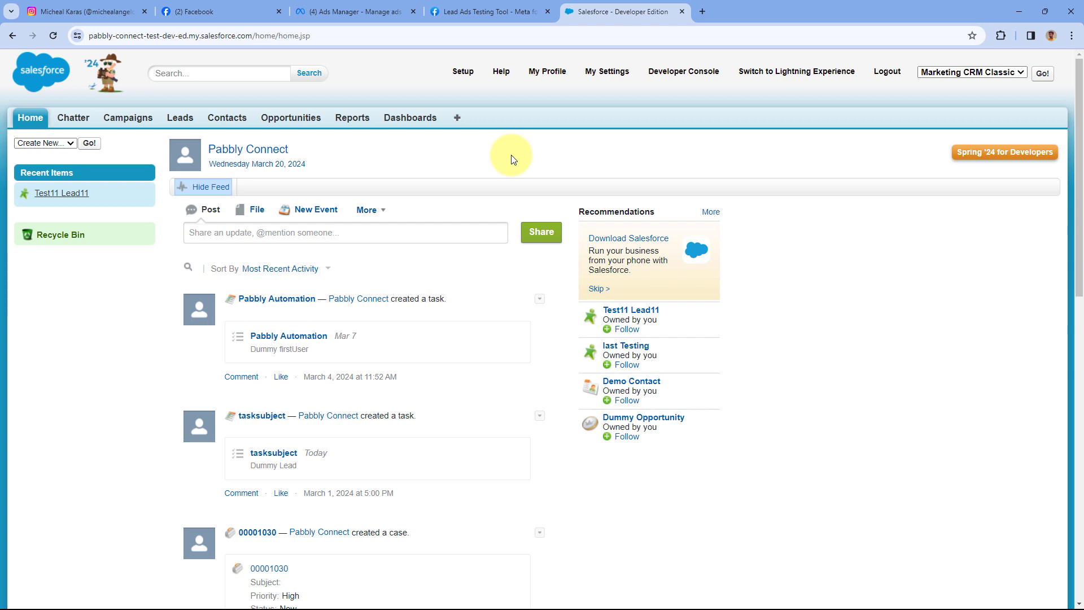
pyautogui.click(120, 5)
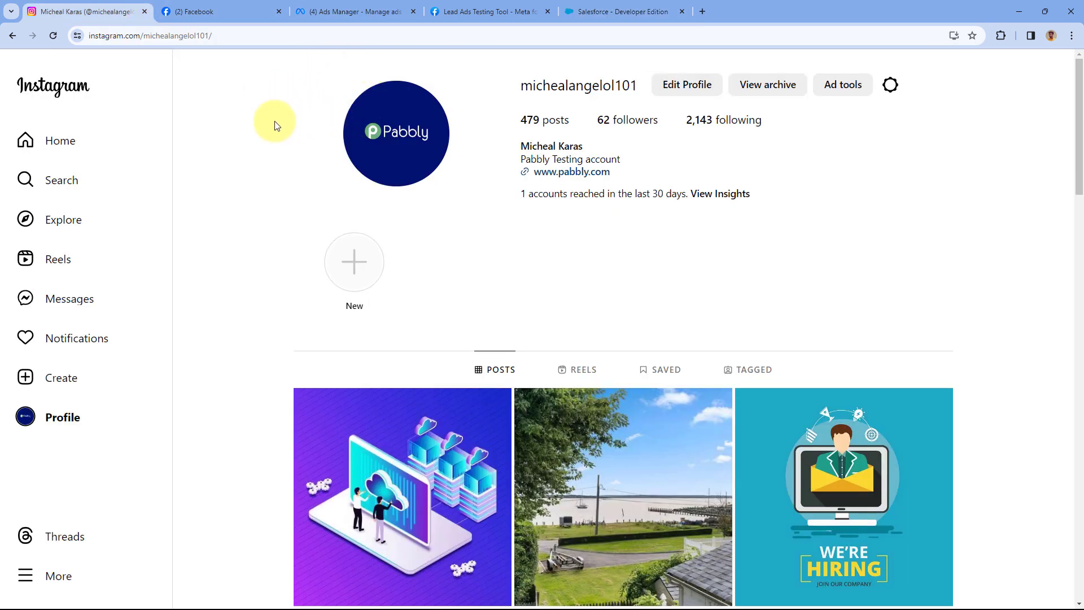
pyautogui.click(339, 9)
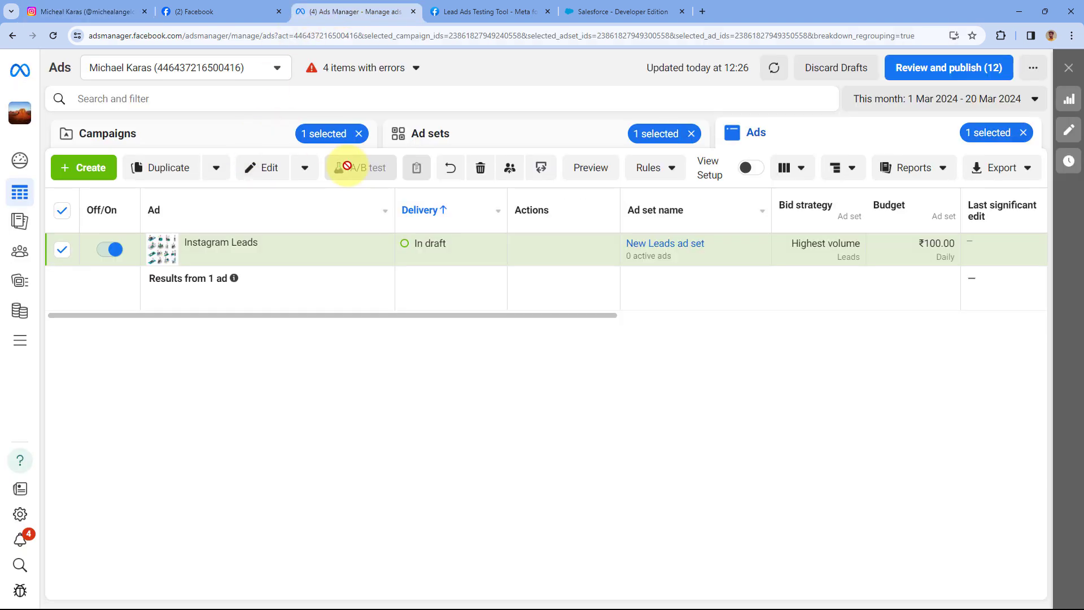
pyautogui.click(627, 9)
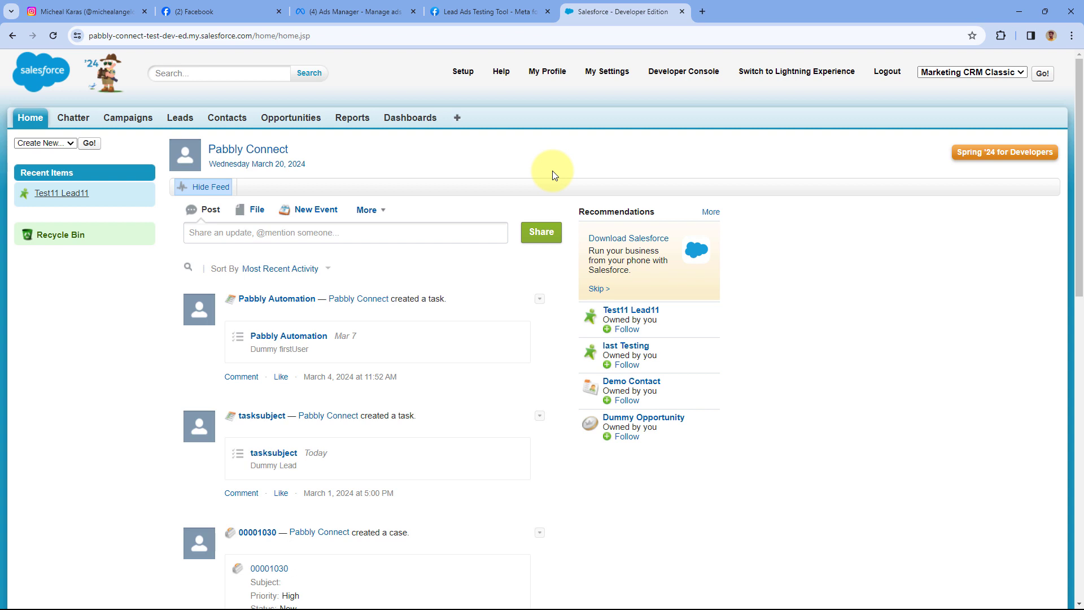
pyautogui.click(702, 13)
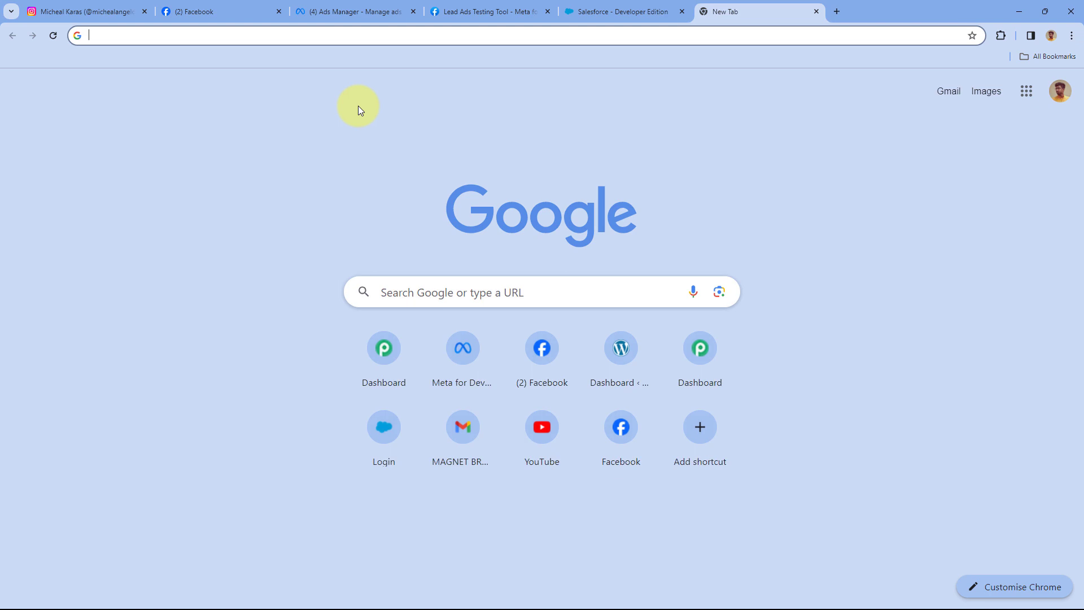
# Load the pabbly.com/connect site and sign in to the Pabbly account.
pyautogui.write('pabbly.com/connect')
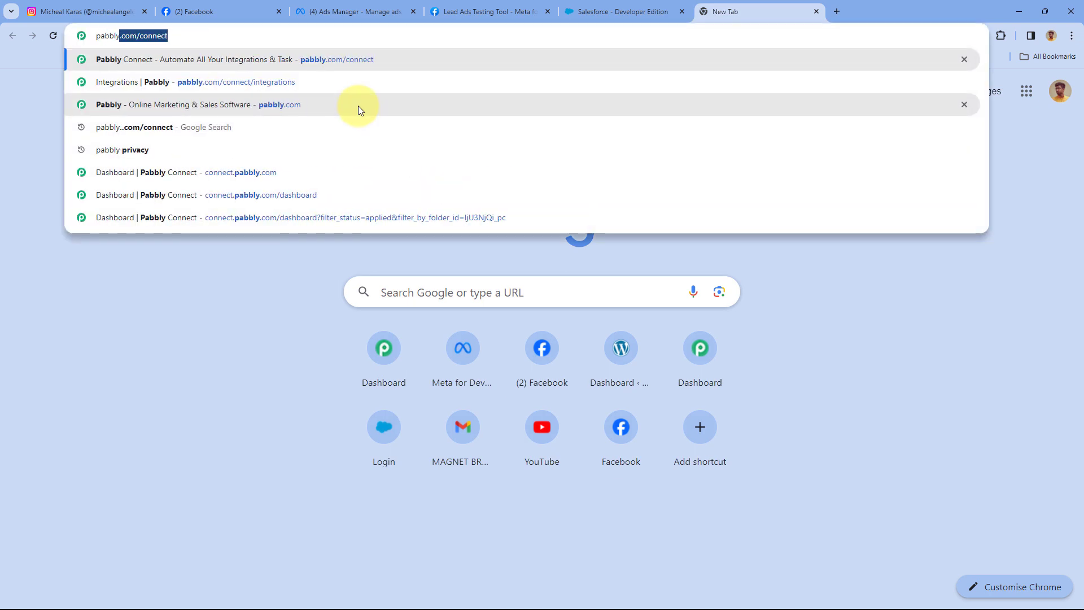
pyautogui.press('Return')
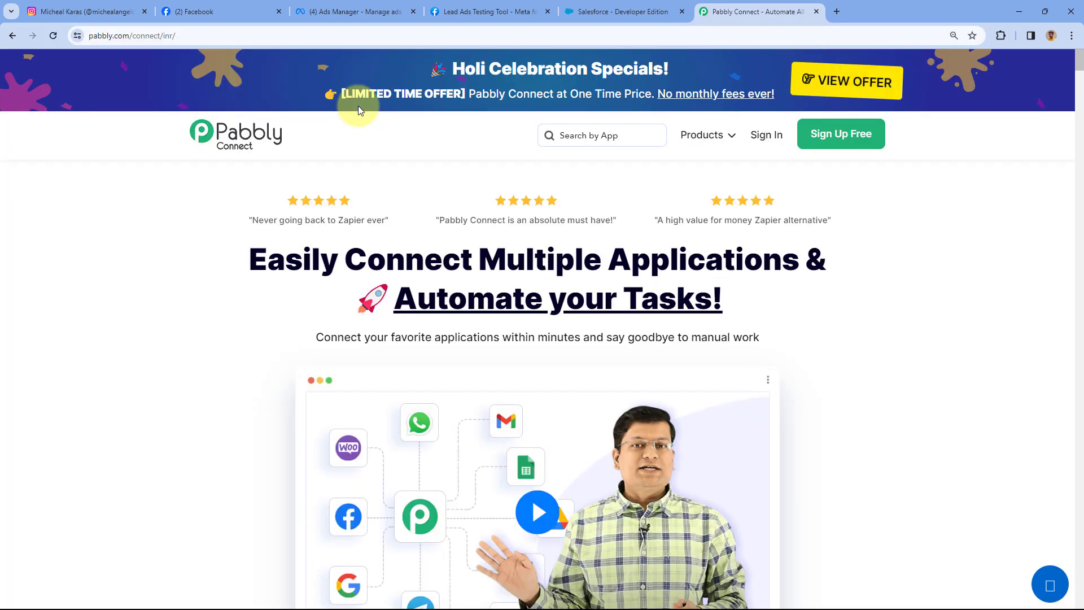
pyautogui.scroll(-1, 433, 170)
pyautogui.scroll(-1, 433, 167)
pyautogui.scroll(1, 440, 176)
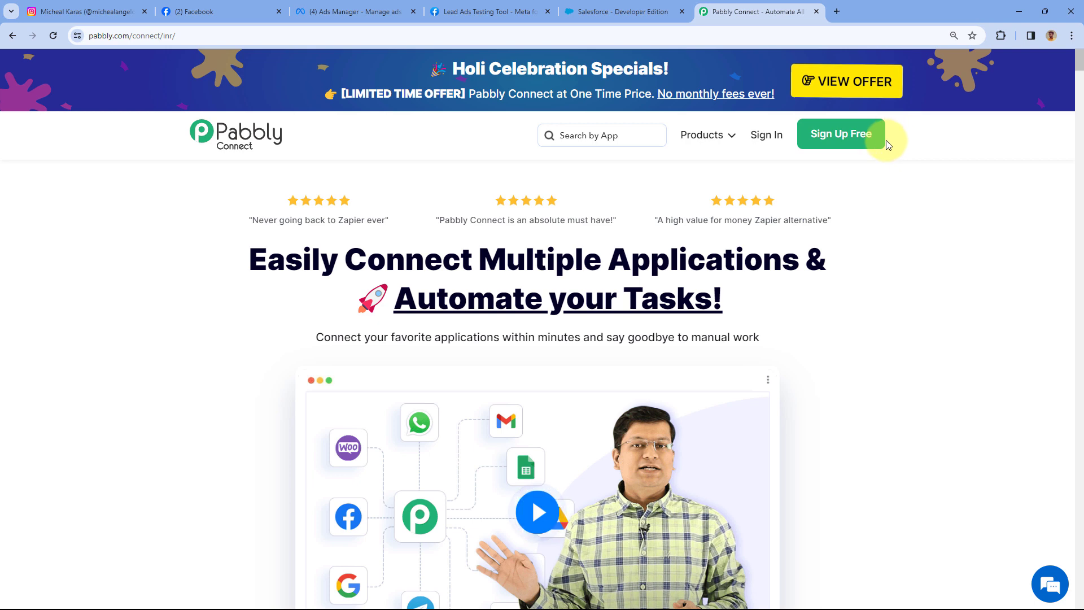
pyautogui.click(765, 137)
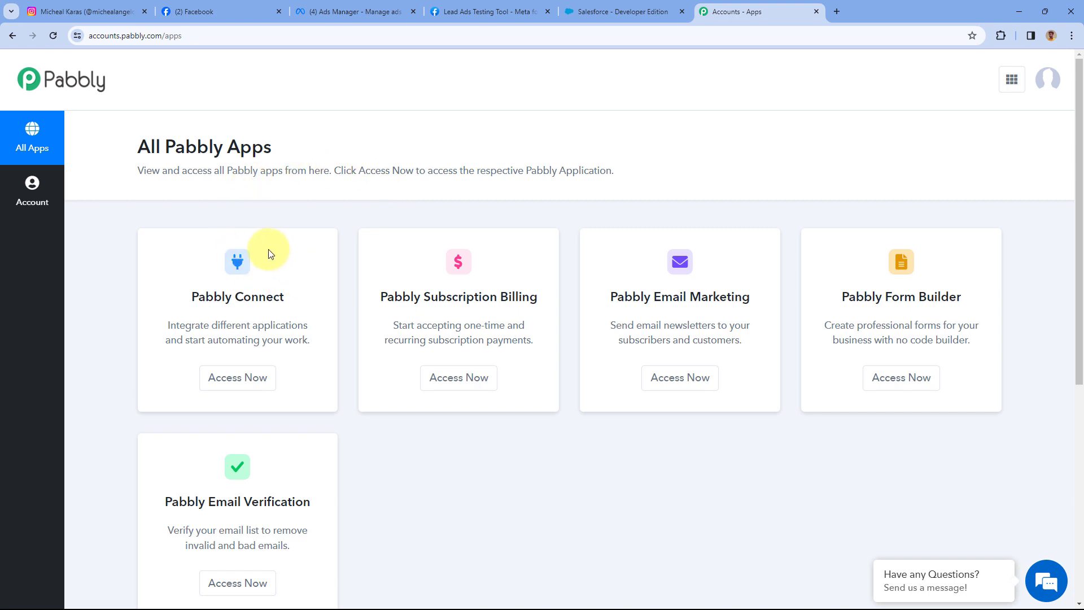
pyautogui.scroll(-1, 226, 265)
# Launch Pabbly Connect and name a new workflow 'Instagram Lead Ads to Salesforce'.
pyautogui.click(225, 323)
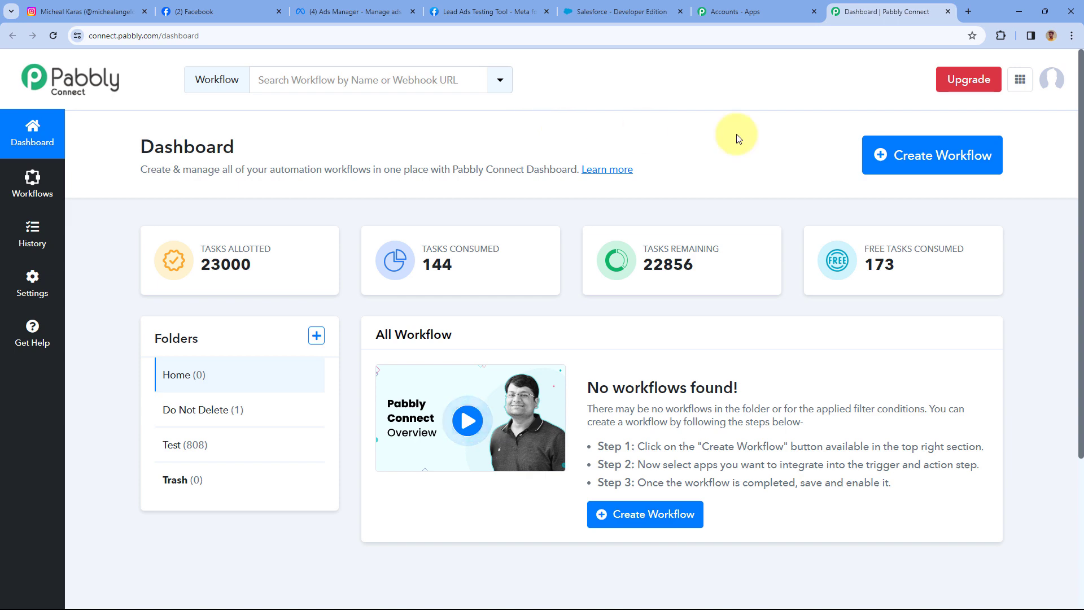
pyautogui.click(940, 160)
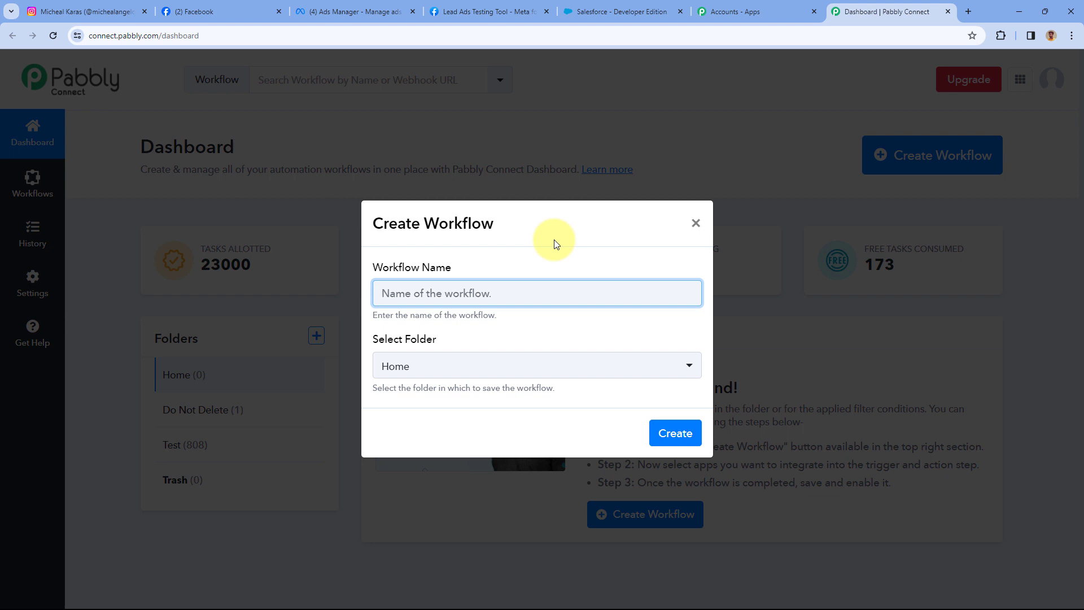
pyautogui.write('Instagram Lead Ads to Saleasforce')
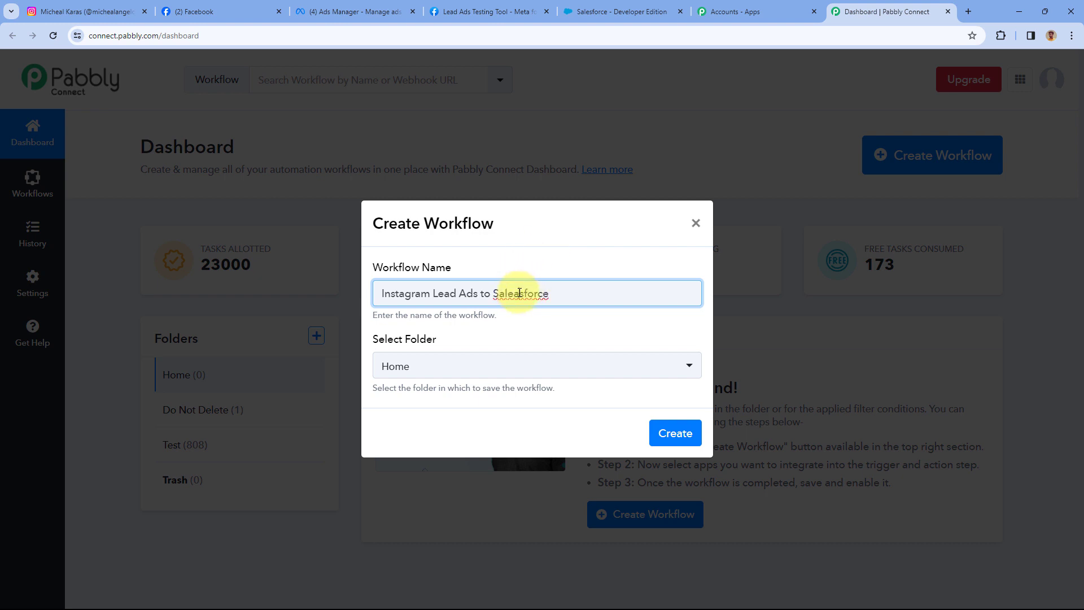
pyautogui.press('BackSpace')
pyautogui.click(545, 254)
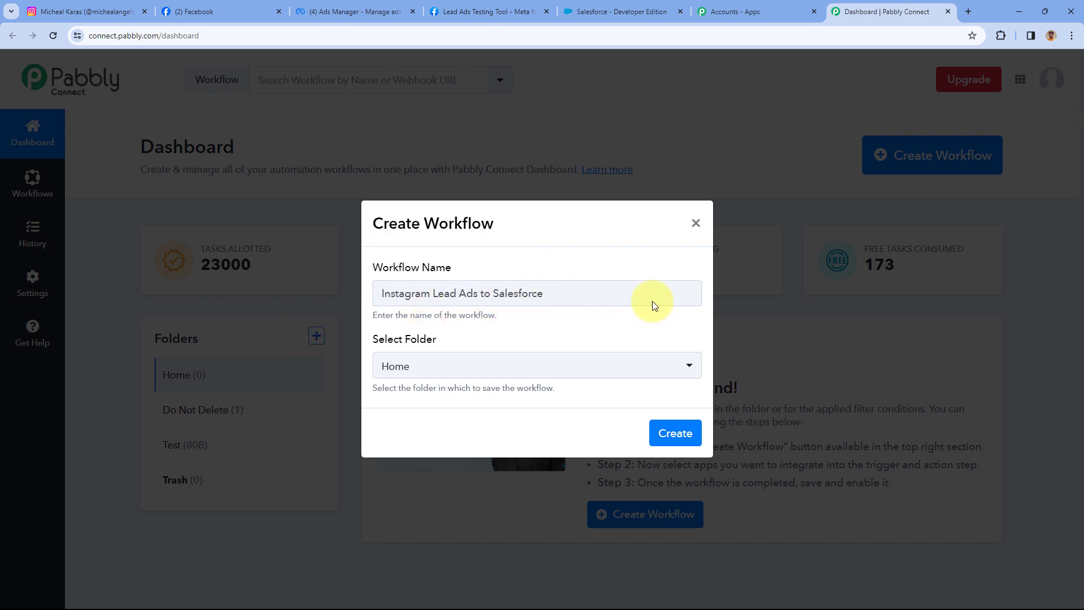
# Keep the workflow in the Home folder and create it.
pyautogui.click(484, 367)
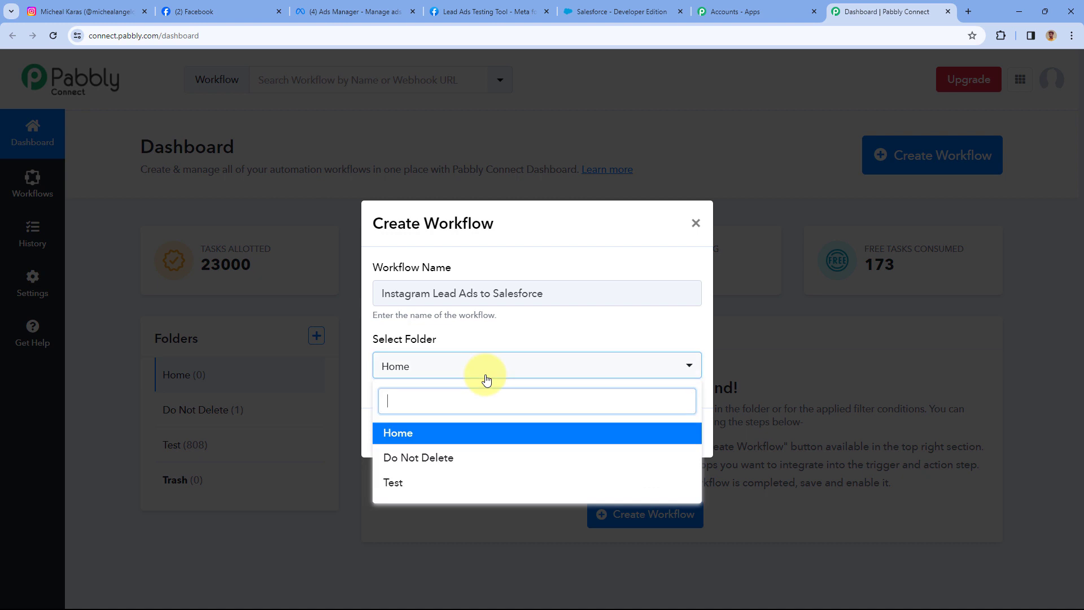
pyautogui.click(425, 433)
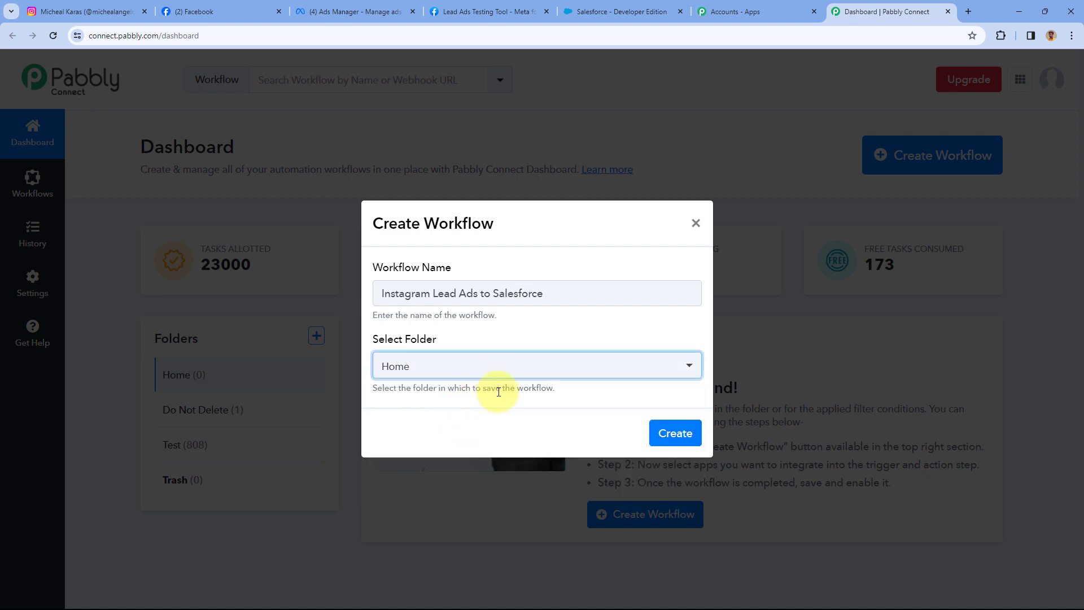
pyautogui.click(672, 432)
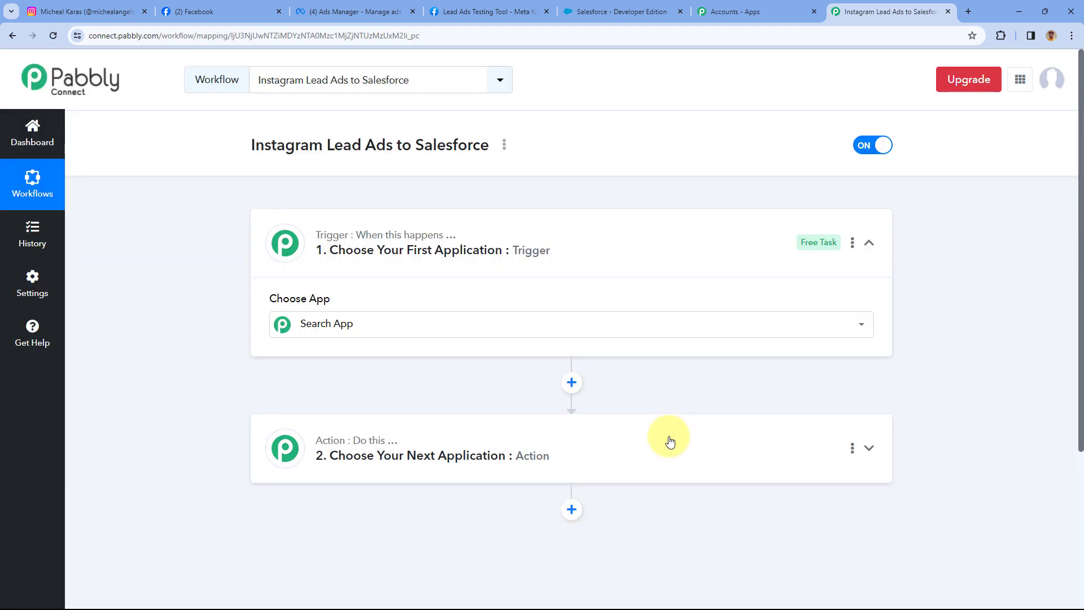
pyautogui.click(508, 321)
# Expand the trigger step and cross-check the Instagram profile and Salesforce tabs.
pyautogui.click(631, 244)
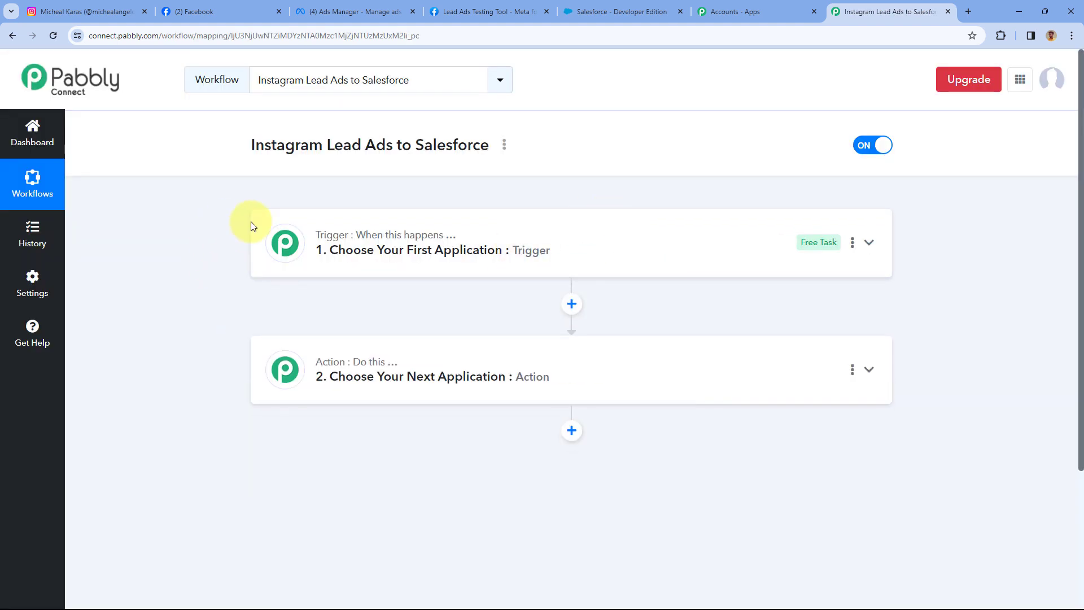
pyautogui.scroll(-1, 250, 224)
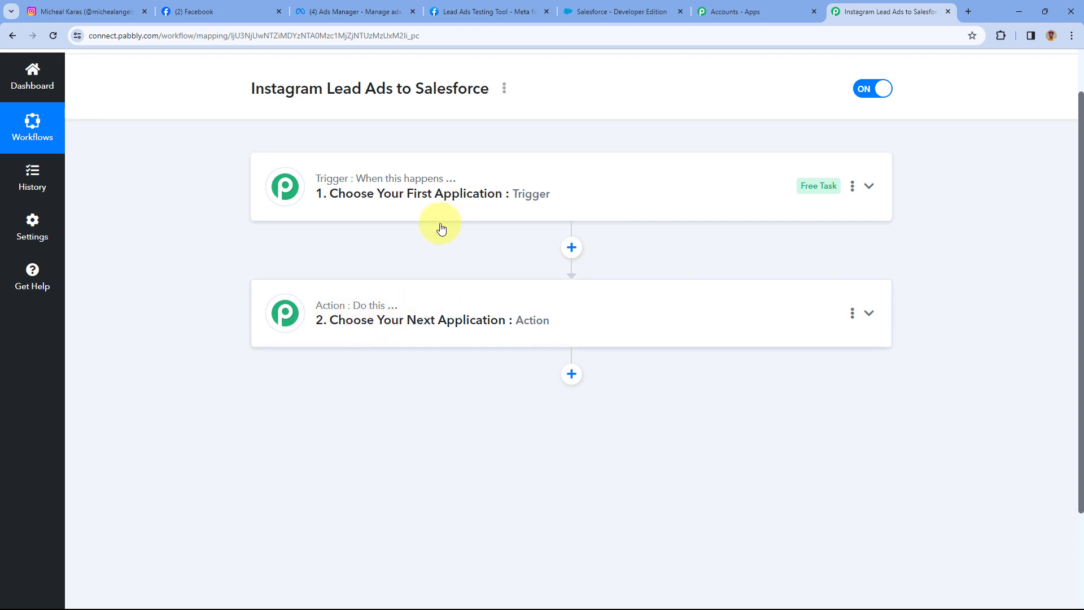
pyautogui.click(571, 185)
pyautogui.scroll(-3, 181, 220)
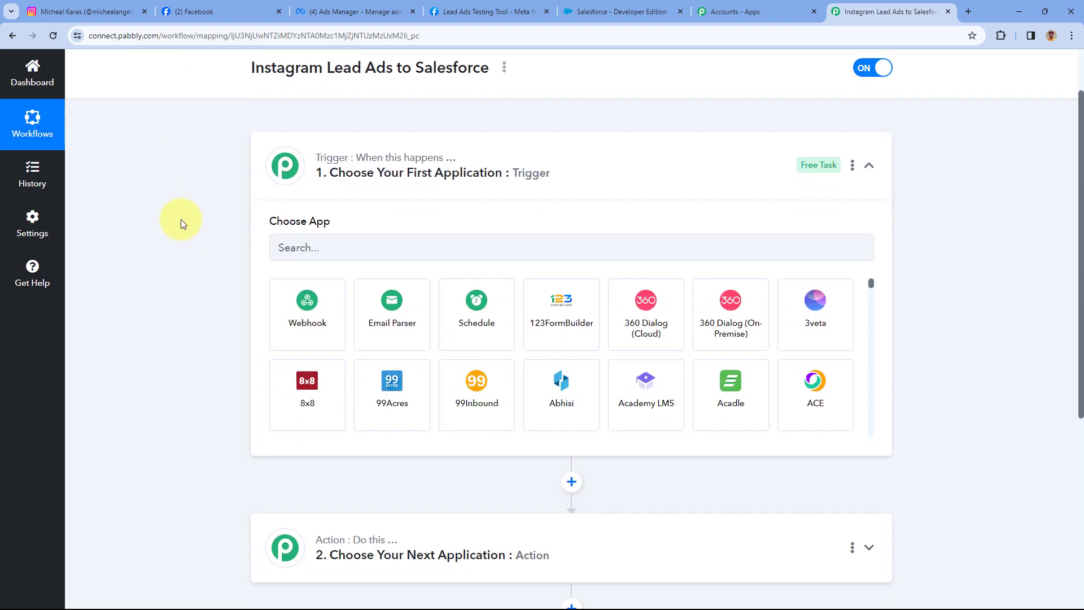
pyautogui.scroll(1, 190, 217)
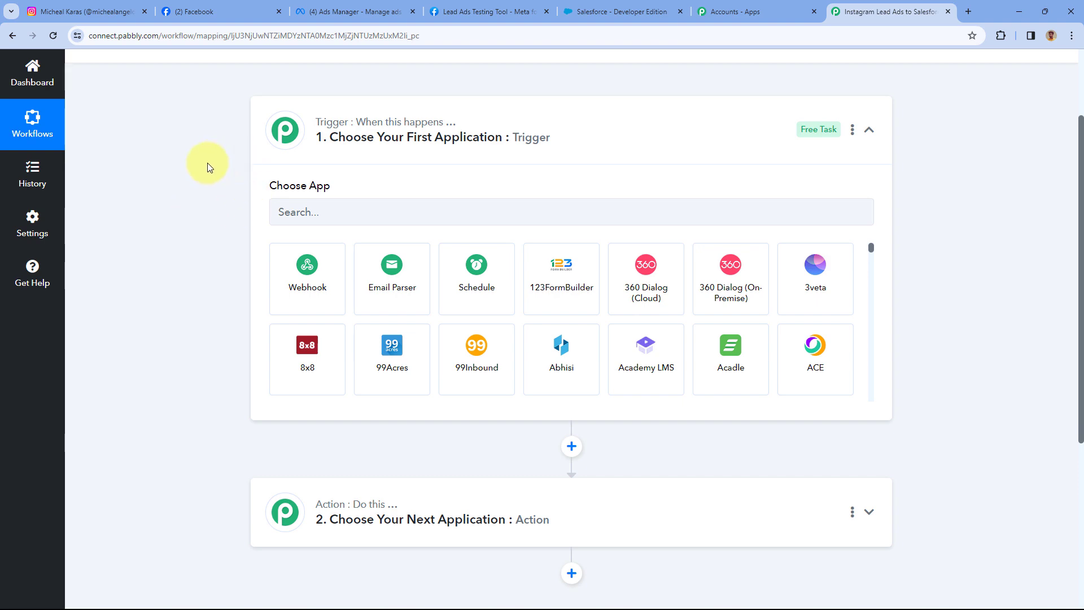
pyautogui.click(91, 11)
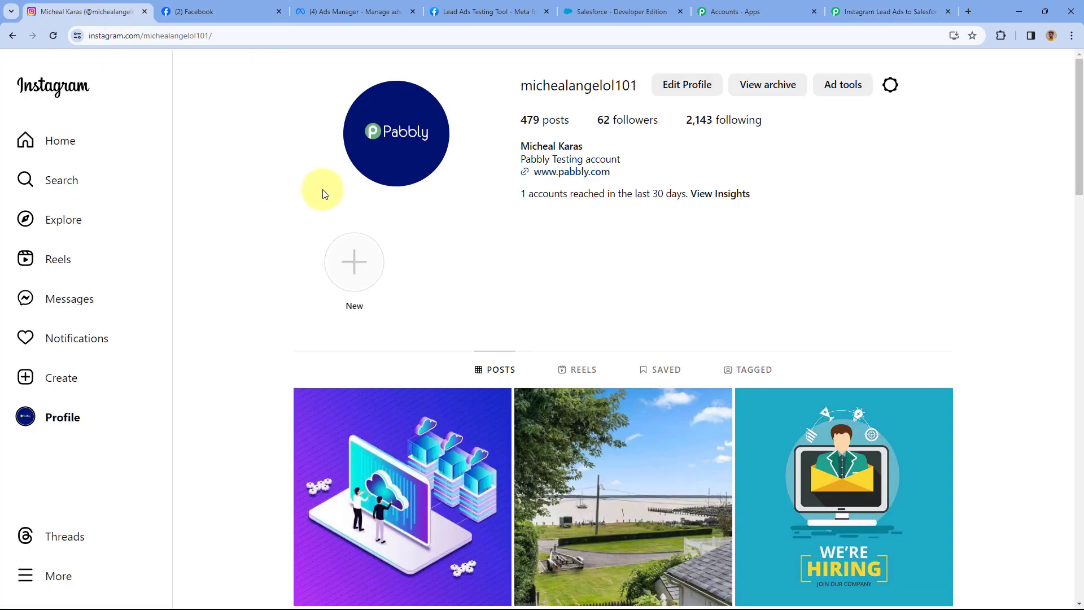
pyautogui.click(856, 11)
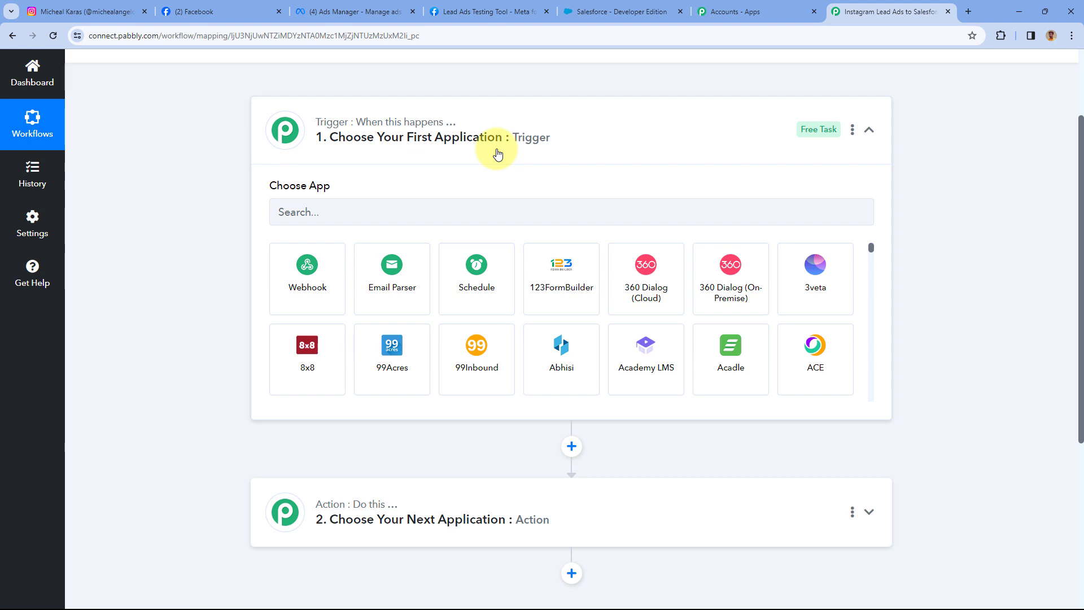
pyautogui.scroll(-1, 236, 152)
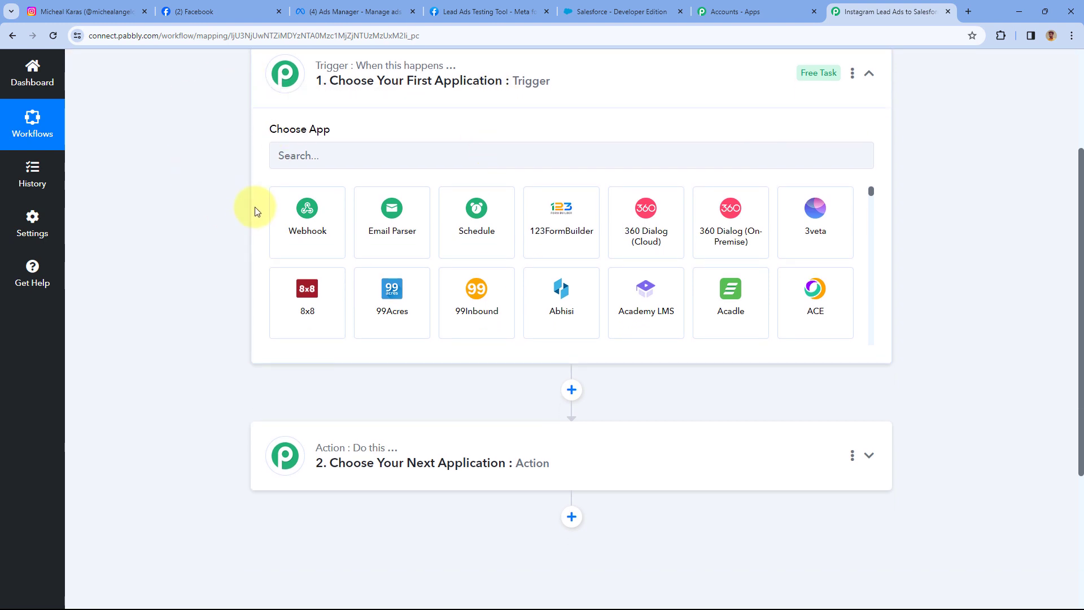
pyautogui.scroll(-1, 249, 213)
pyautogui.scroll(-2, 249, 213)
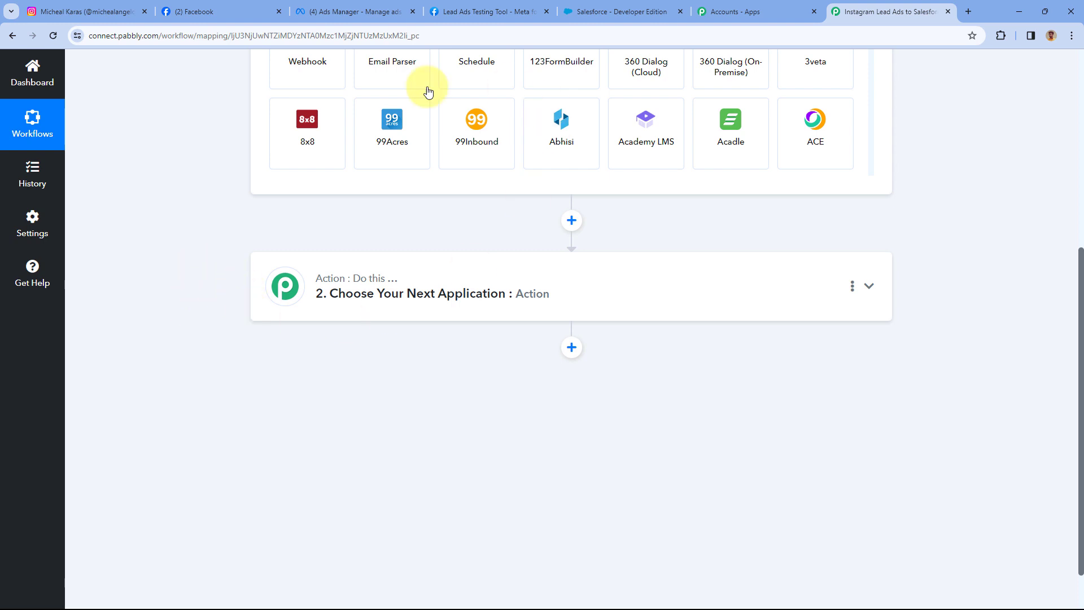
pyautogui.click(606, 10)
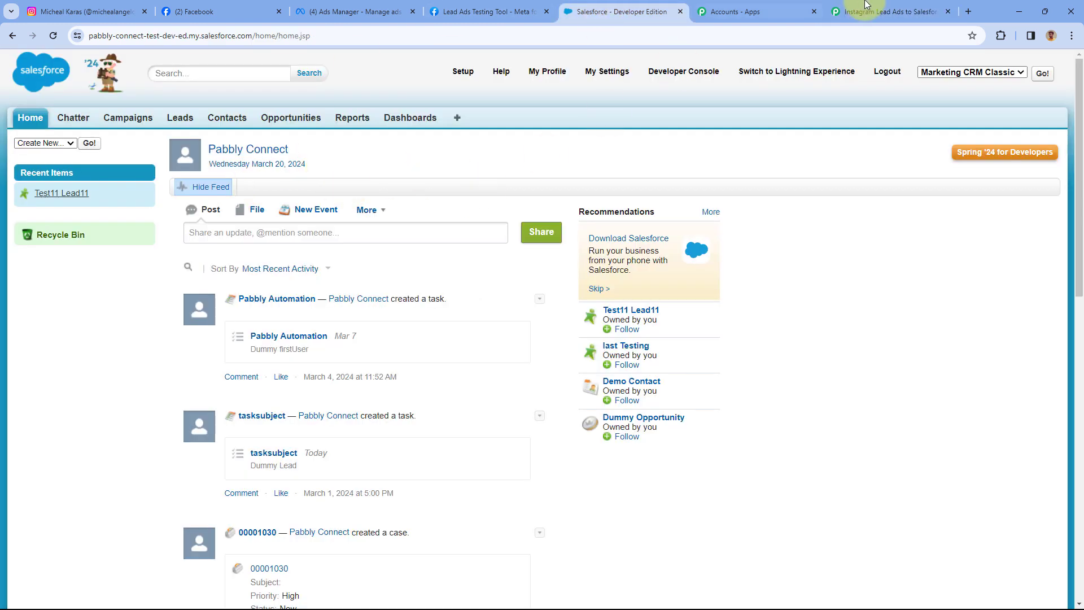
pyautogui.click(891, 11)
pyautogui.scroll(2, 188, 261)
pyautogui.scroll(2, 188, 261)
# Search 'Instag' and pick Instagram Lead Ads as the trigger app.
pyautogui.click(355, 219)
pyautogui.write('Instag')
pyautogui.click(466, 259)
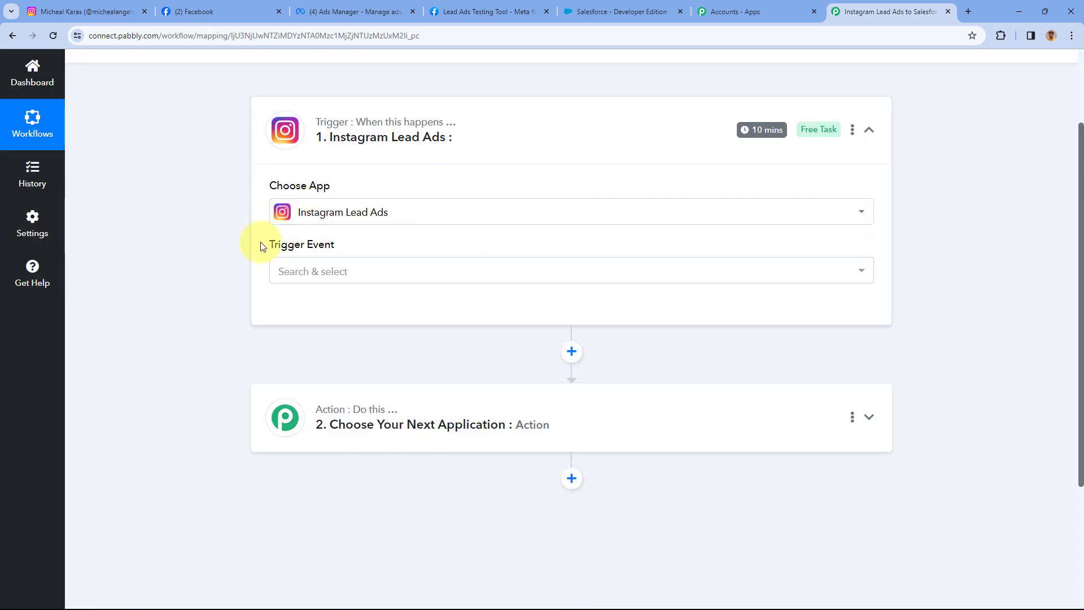
# Set the trigger event to New Lead (Instant).
pyautogui.click(388, 271)
pyautogui.scroll(-1, 251, 237)
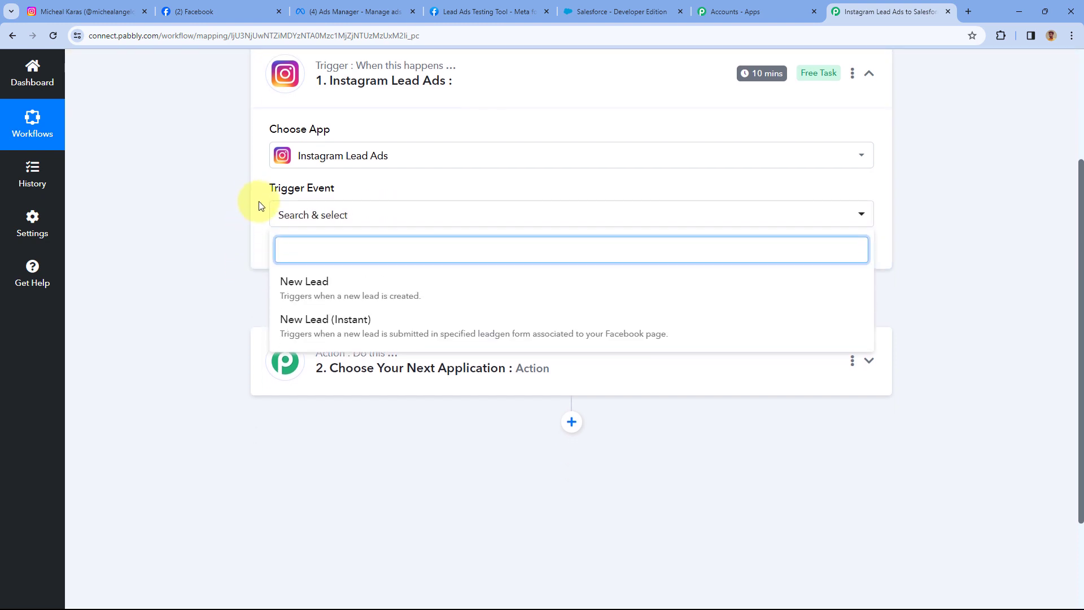
pyautogui.click(377, 329)
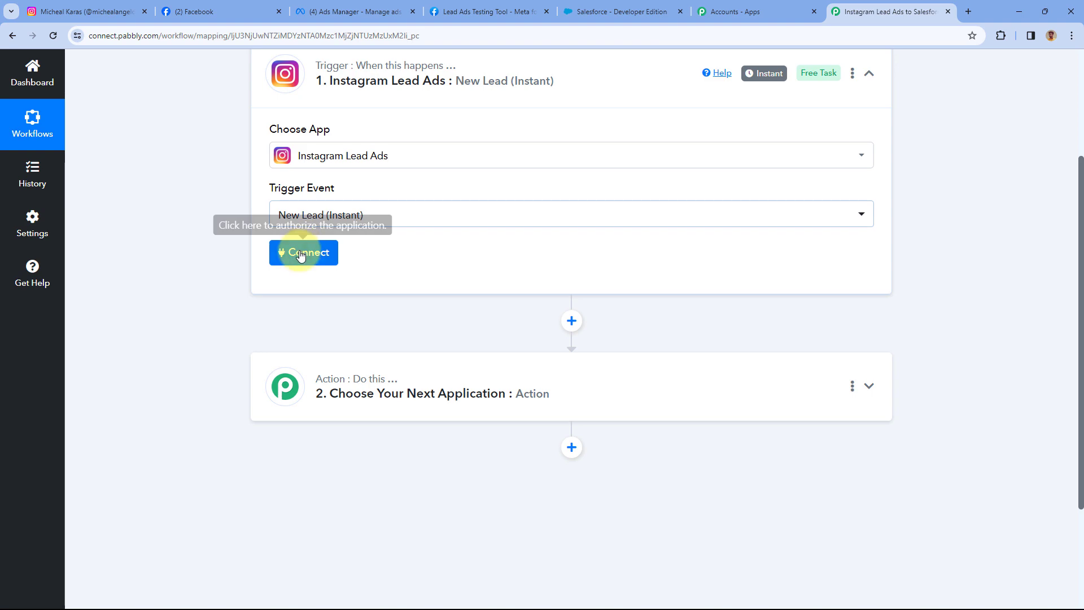
# Add a new Instagram Lead Ads connection and start its authorization.
pyautogui.click(300, 255)
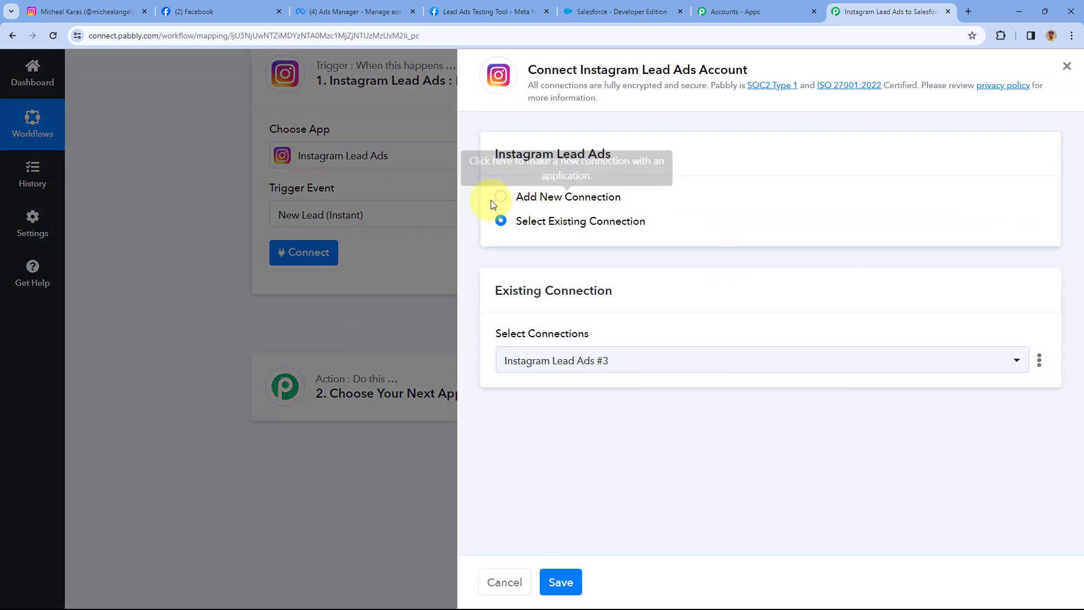
pyautogui.click(500, 197)
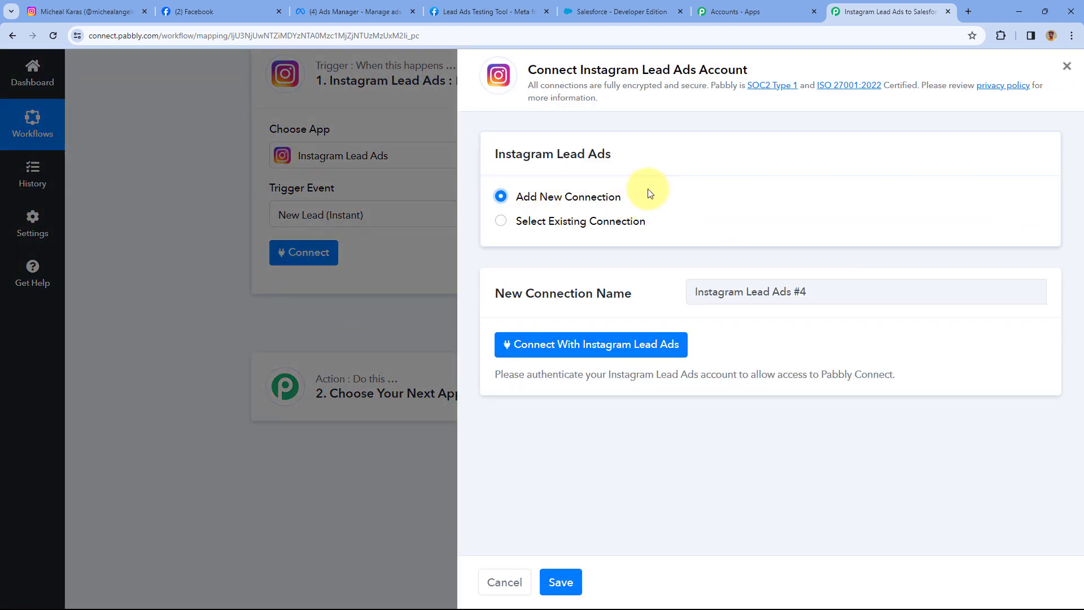
pyautogui.click(575, 354)
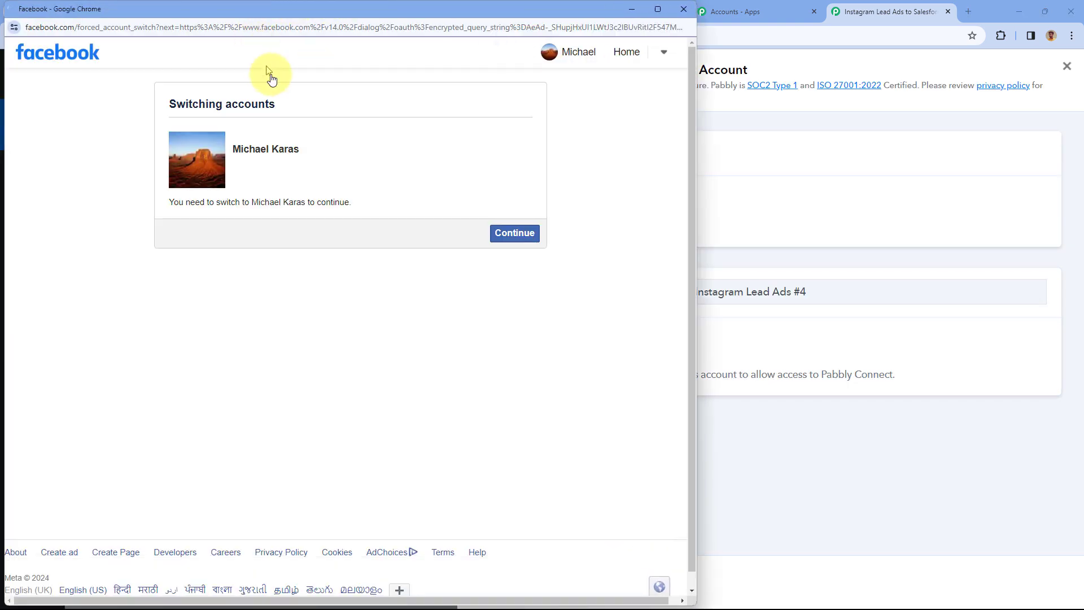
pyautogui.click(71, 11)
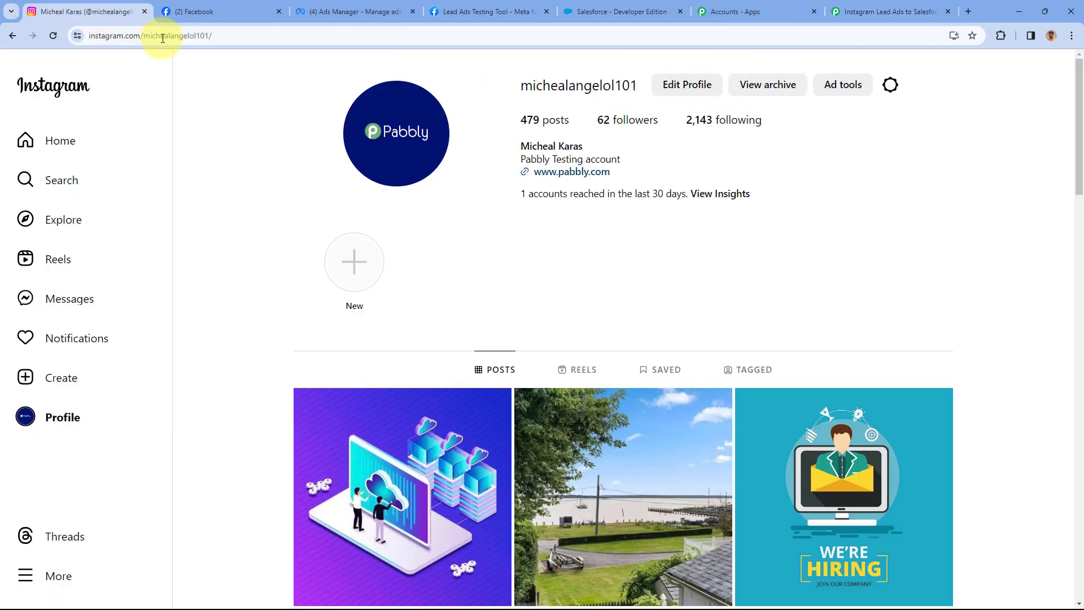
pyautogui.click(215, 12)
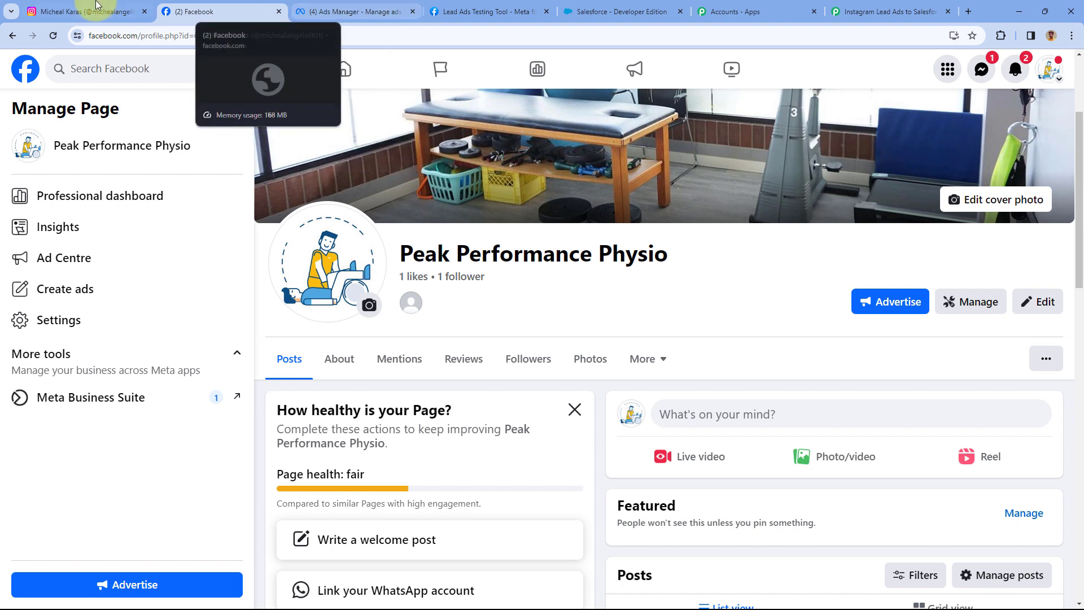
pyautogui.click(79, 11)
pyautogui.click(392, 13)
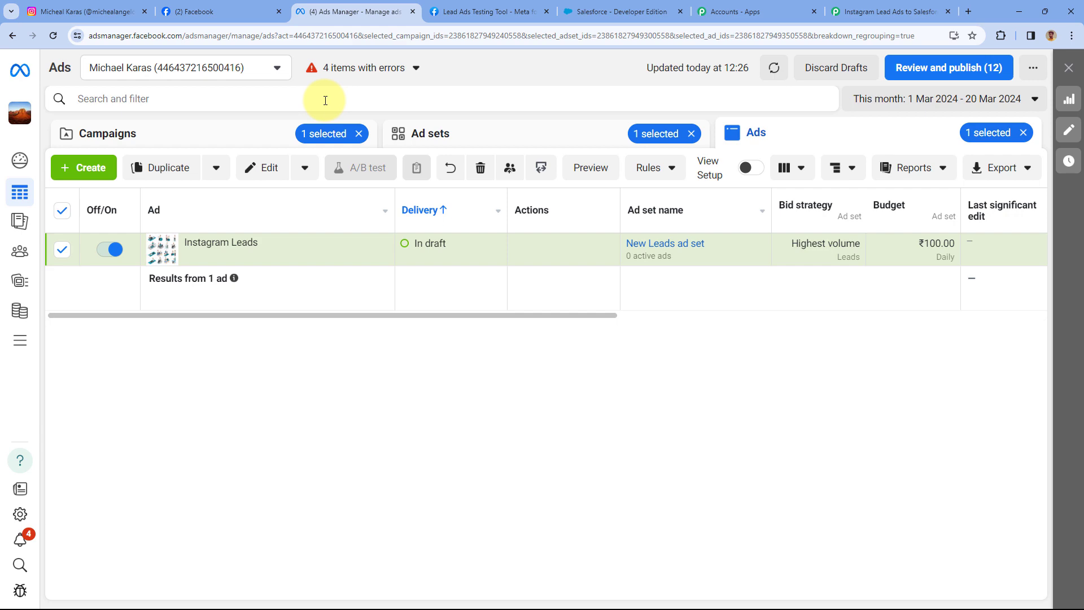
pyautogui.click(895, 11)
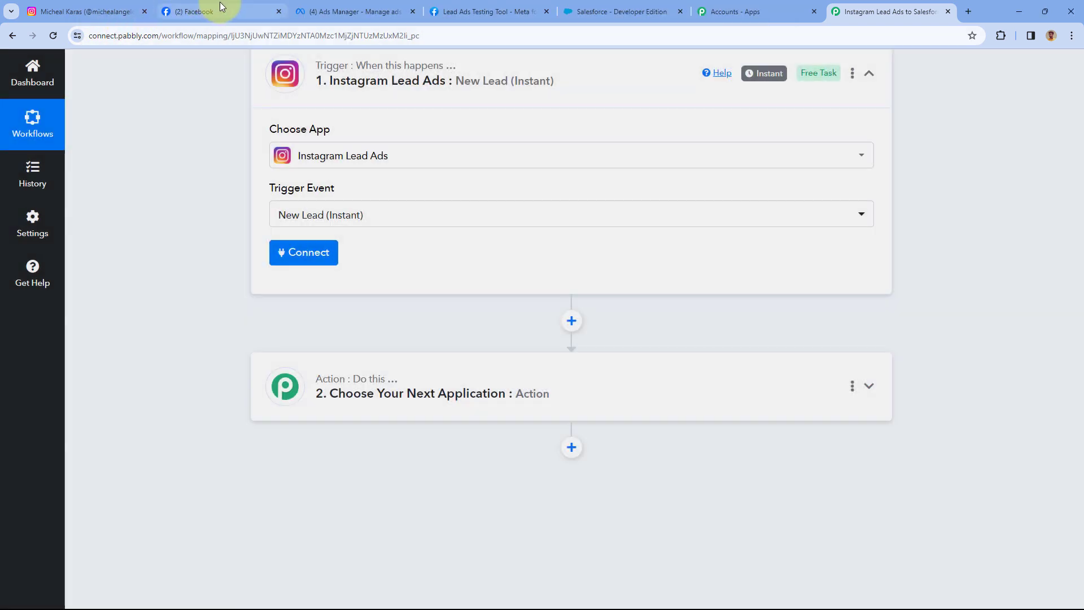
# Verify the Instagram link in the Facebook page's Linked accounts, then confirm the account switch in Pabbly.
pyautogui.click(218, 9)
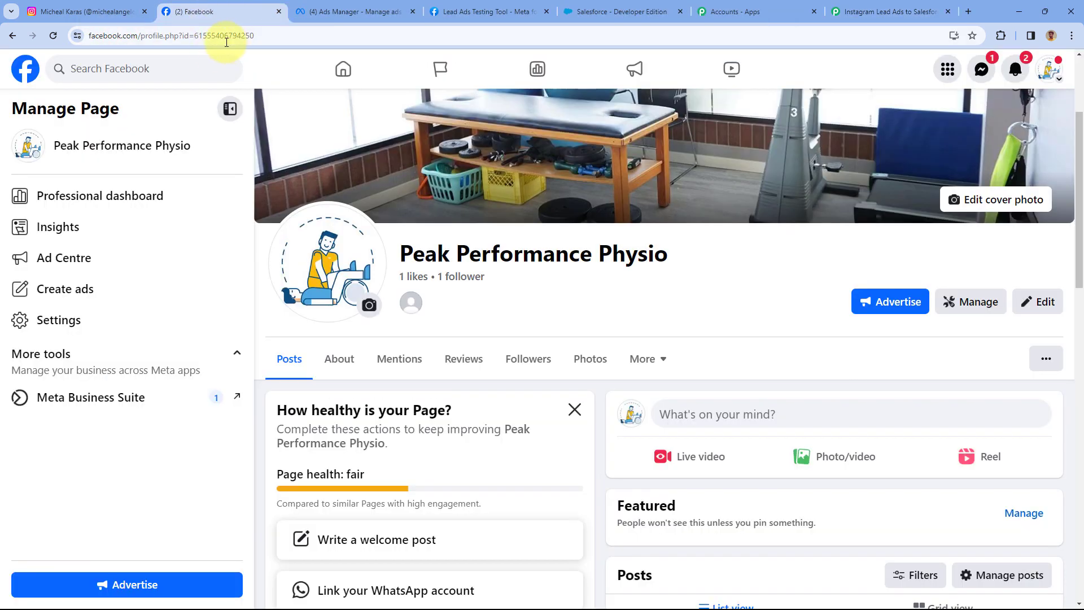
pyautogui.click(77, 329)
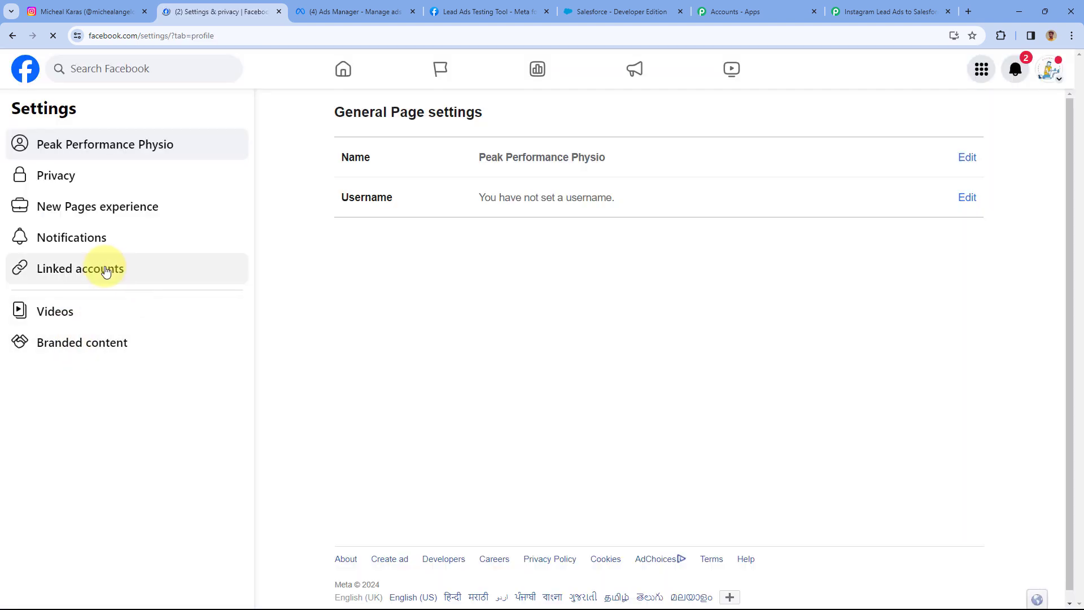
pyautogui.click(105, 269)
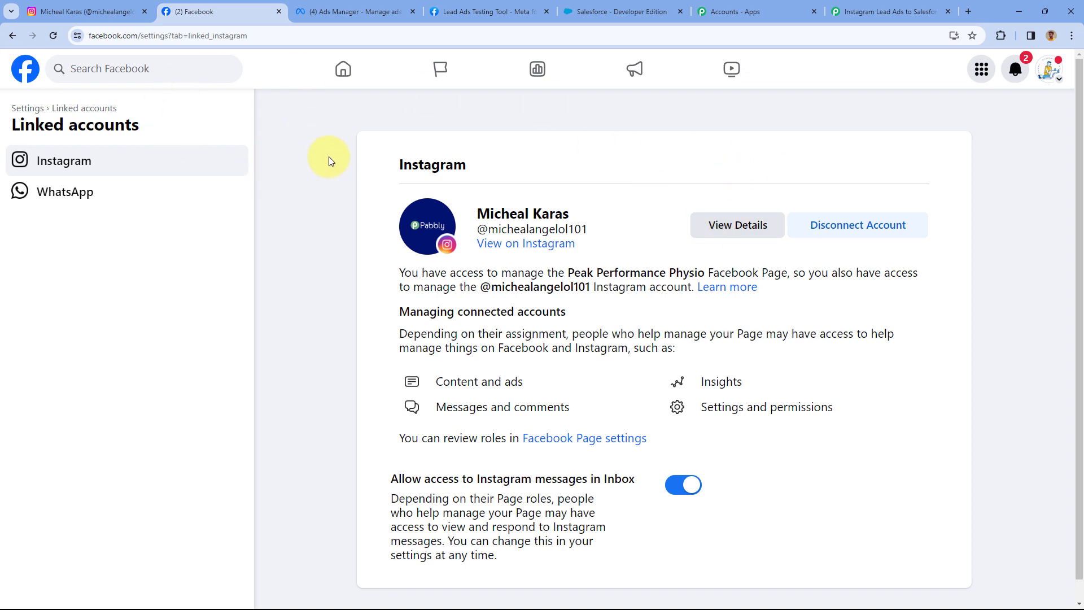
pyautogui.click(886, 11)
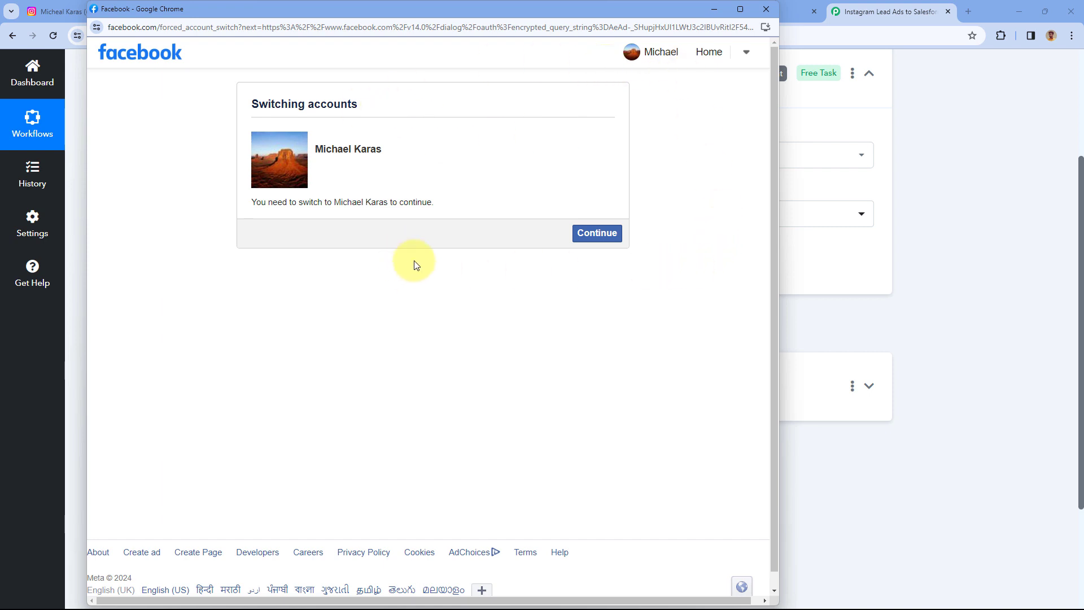
pyautogui.click(610, 237)
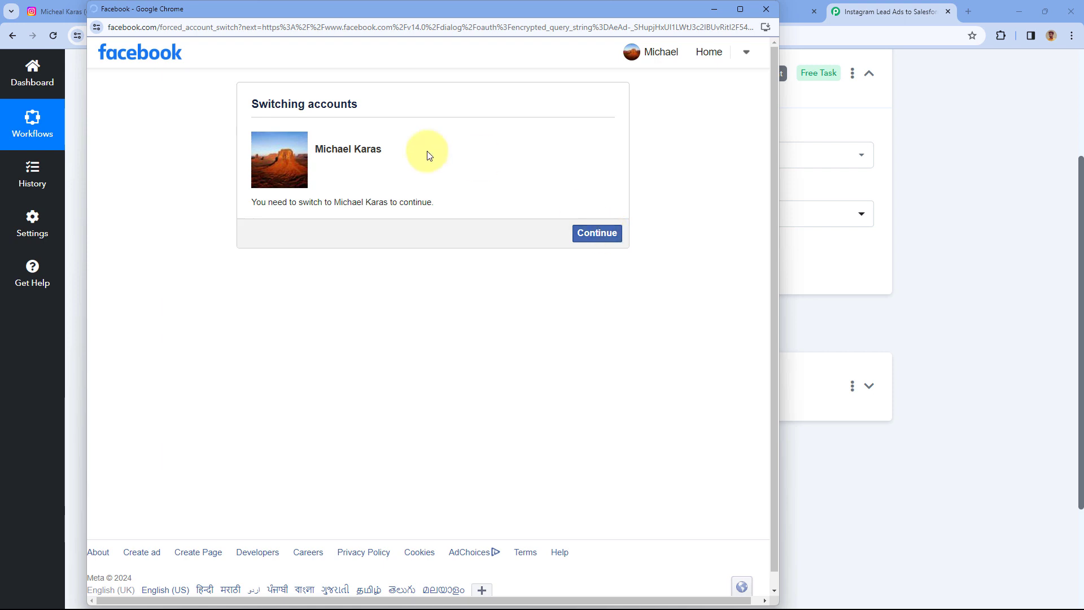
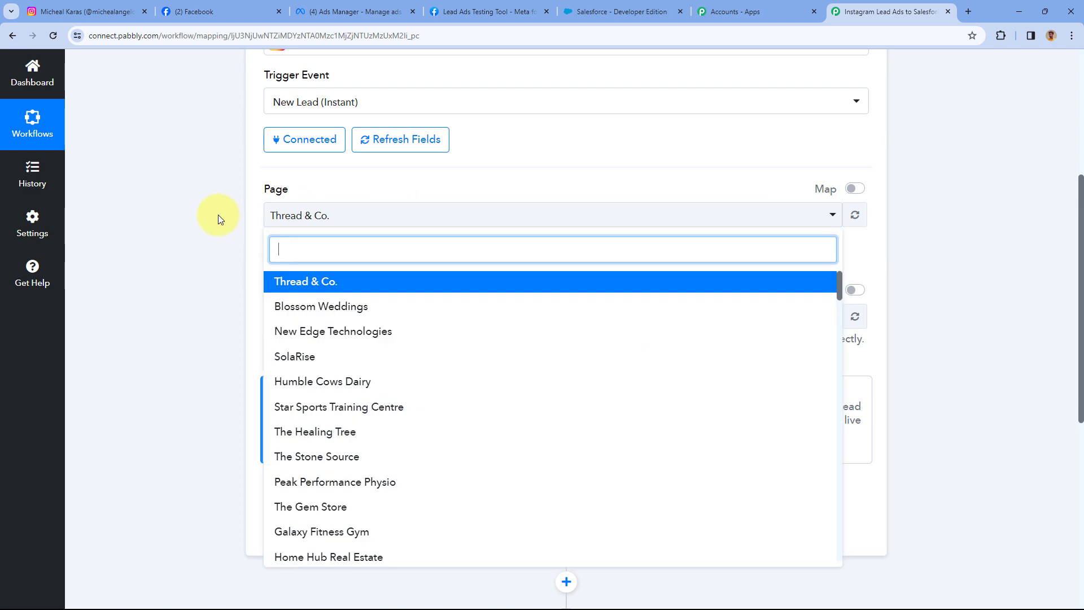
# Confirm on Facebook that Peak Performance Physio is the page linked to the Instagram account.
pyautogui.scroll(-2, 218, 218)
pyautogui.scroll(-5, 367, 226)
pyautogui.scroll(-6, 378, 260)
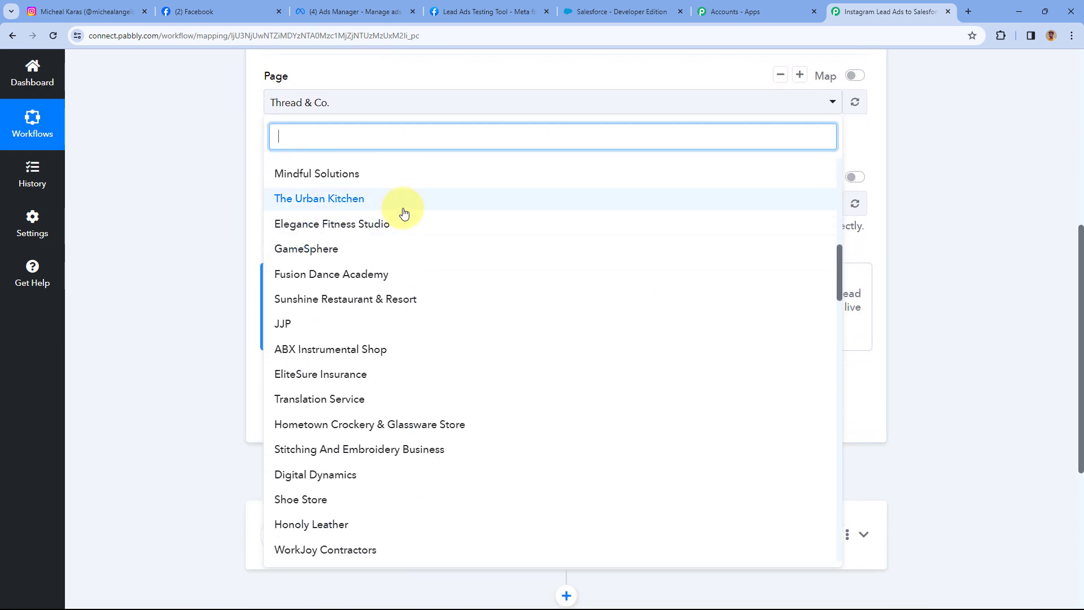
pyautogui.scroll(6, 398, 215)
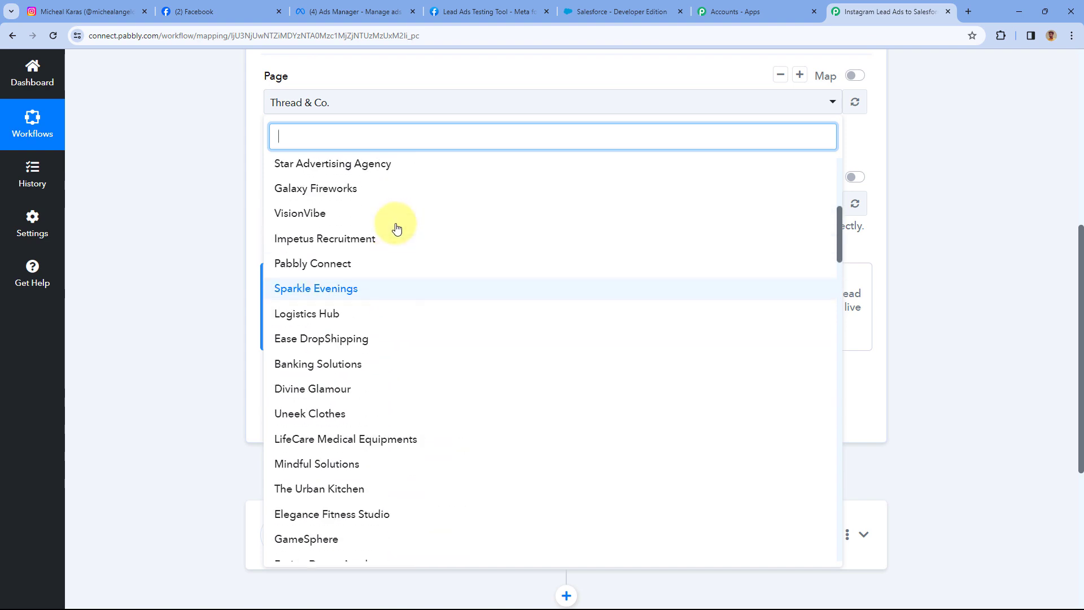
pyautogui.scroll(4, 362, 223)
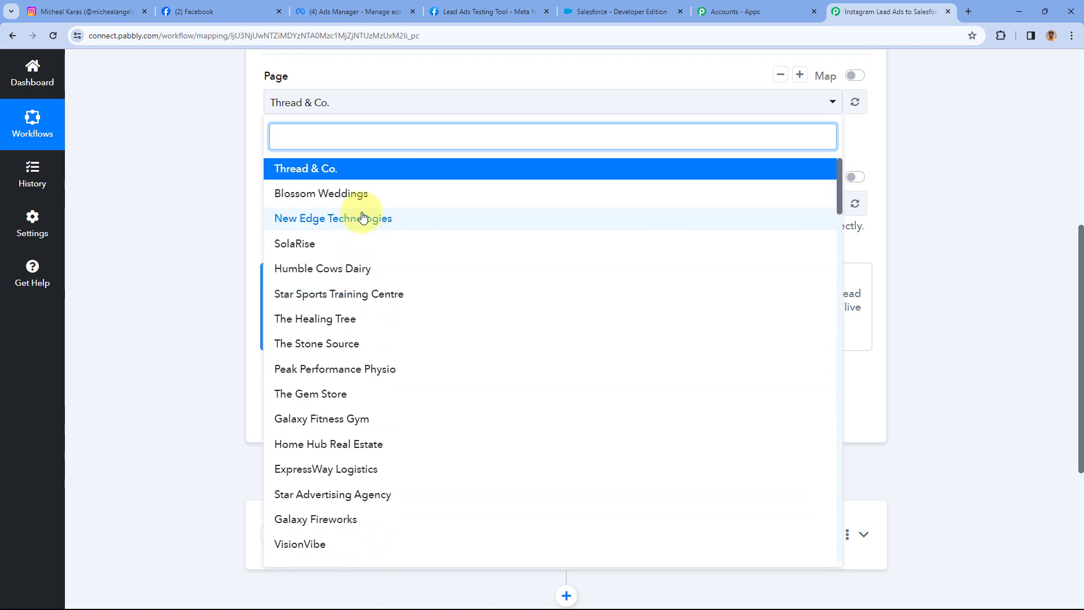
pyautogui.click(95, 5)
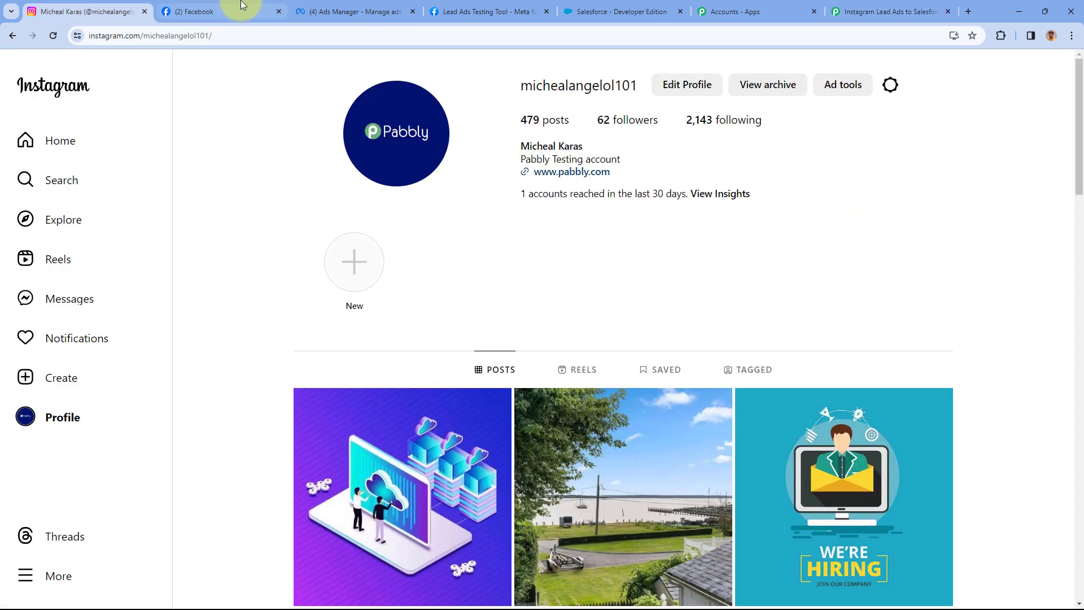
pyautogui.click(242, 10)
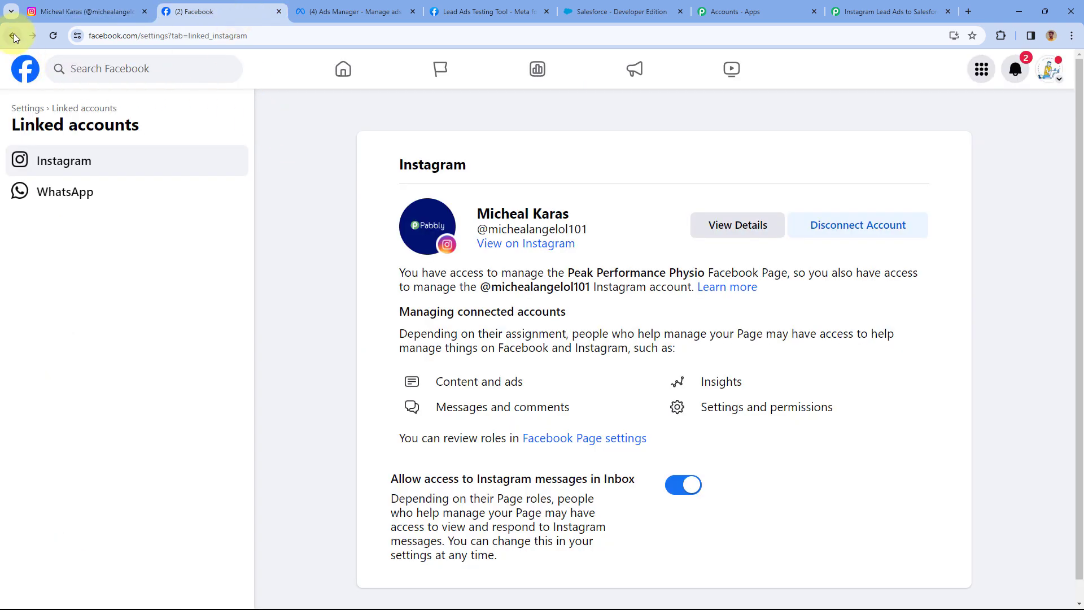
pyautogui.click(14, 35)
pyautogui.click(14, 35)
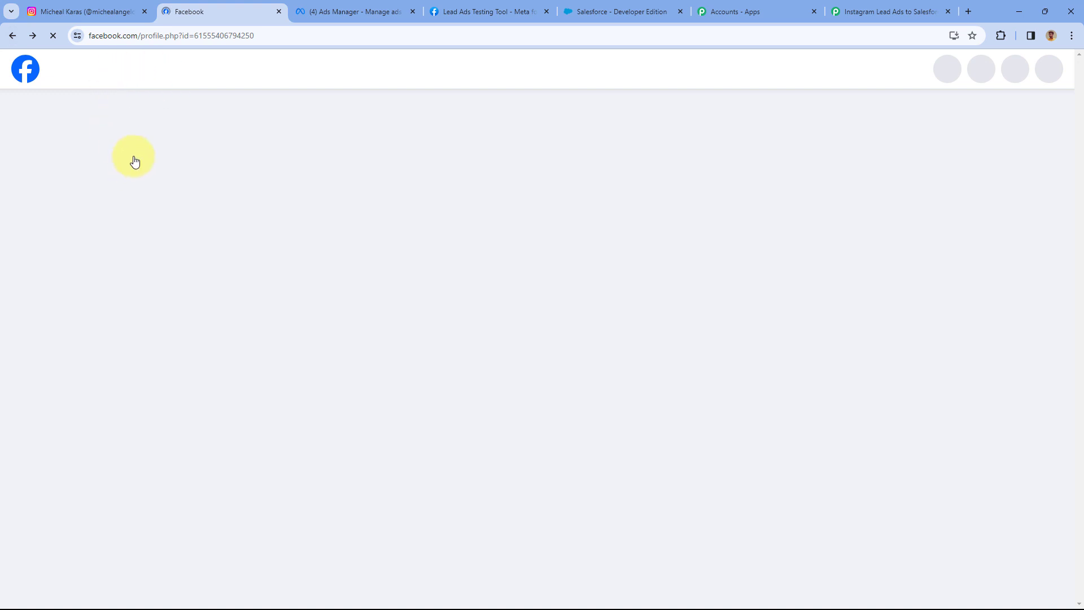
pyautogui.scroll(1, 288, 232)
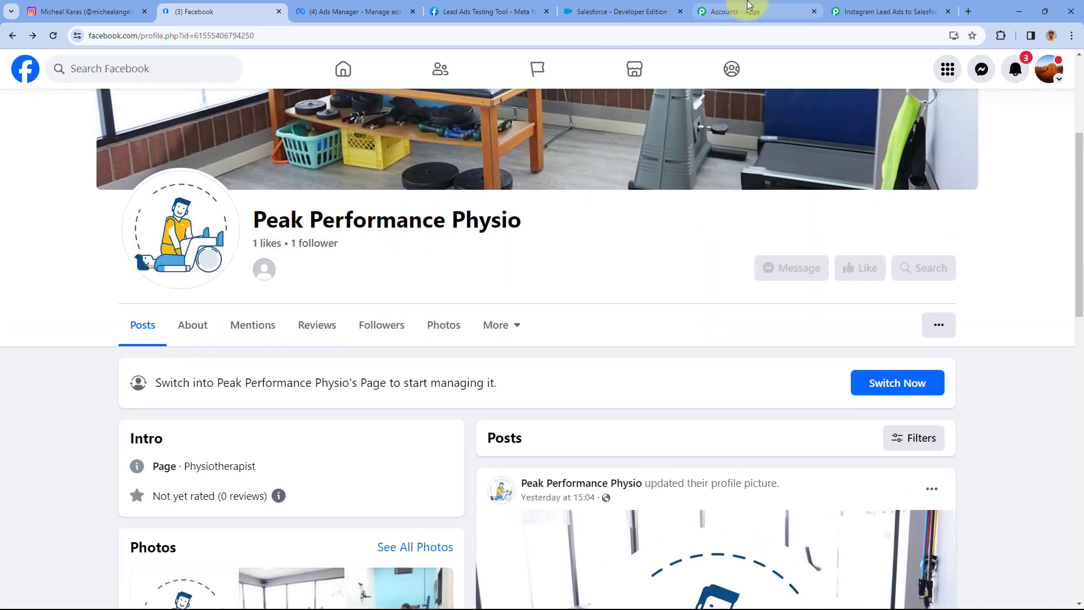
# Search 'pea' in the trigger's Page dropdown and select Peak Performance Physio.
pyautogui.click(862, 7)
pyautogui.click(360, 138)
pyautogui.write('pr')
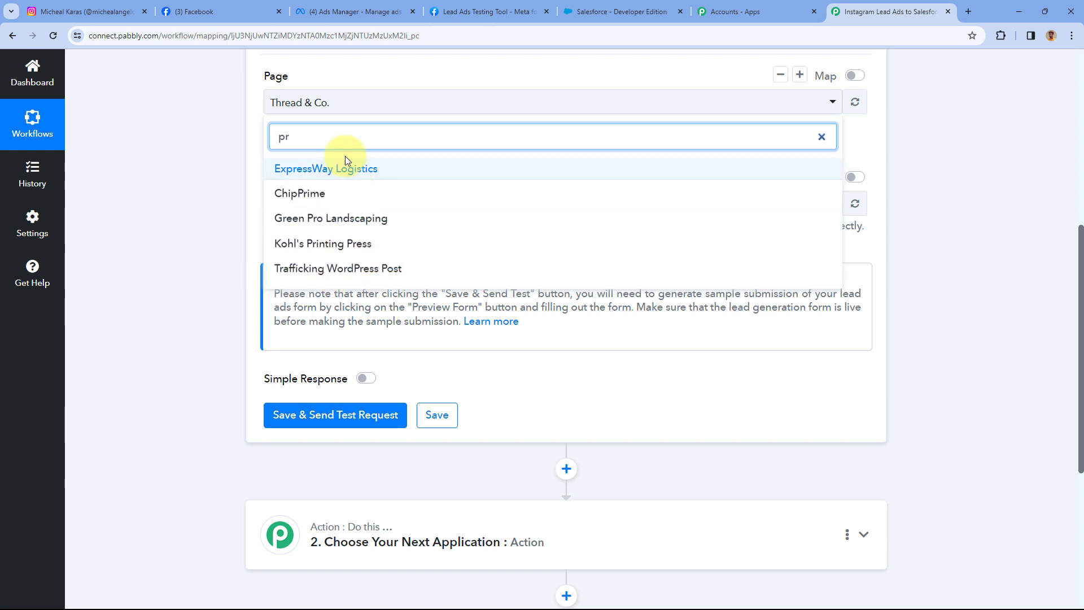
pyautogui.press('BackSpace')
pyautogui.write('ea')
pyautogui.click(354, 165)
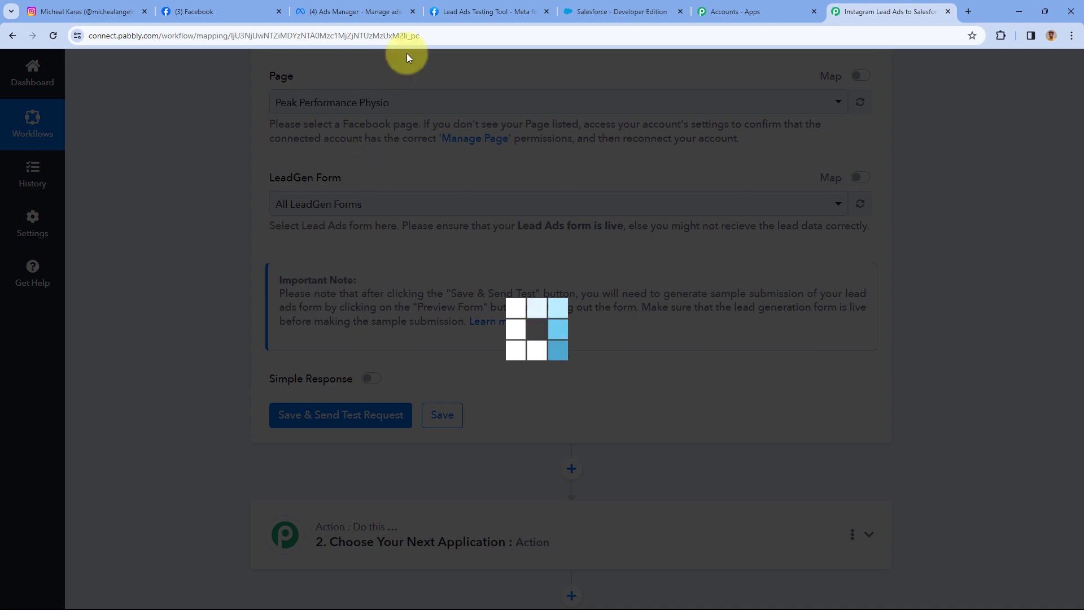
# Verify that the Ads Manager Instagram Leads ad uses the same Peak Performance Physio page.
pyautogui.click(389, 6)
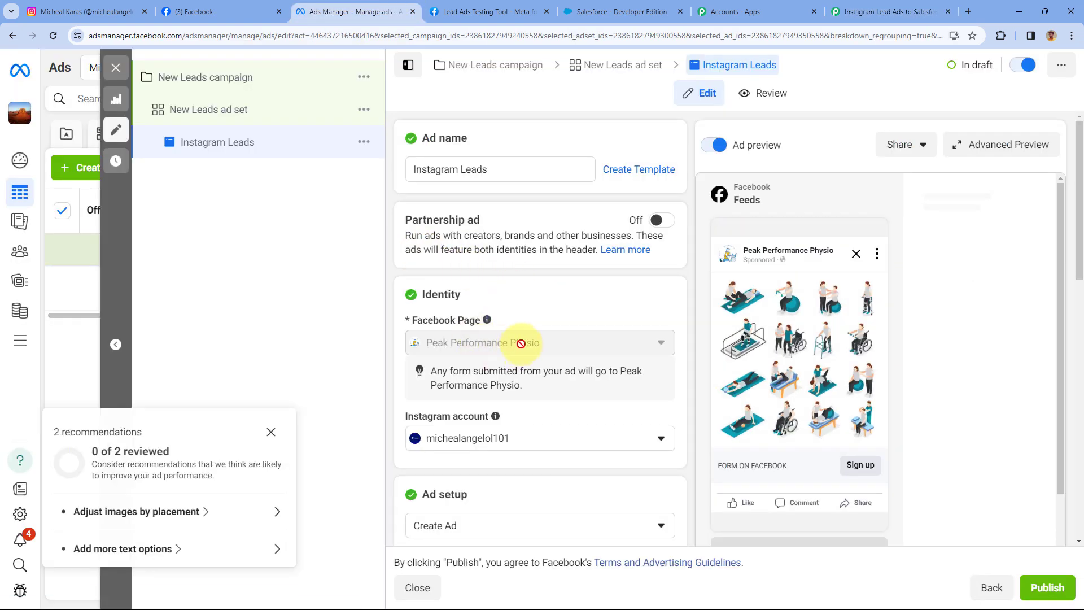
pyautogui.scroll(-2, 549, 326)
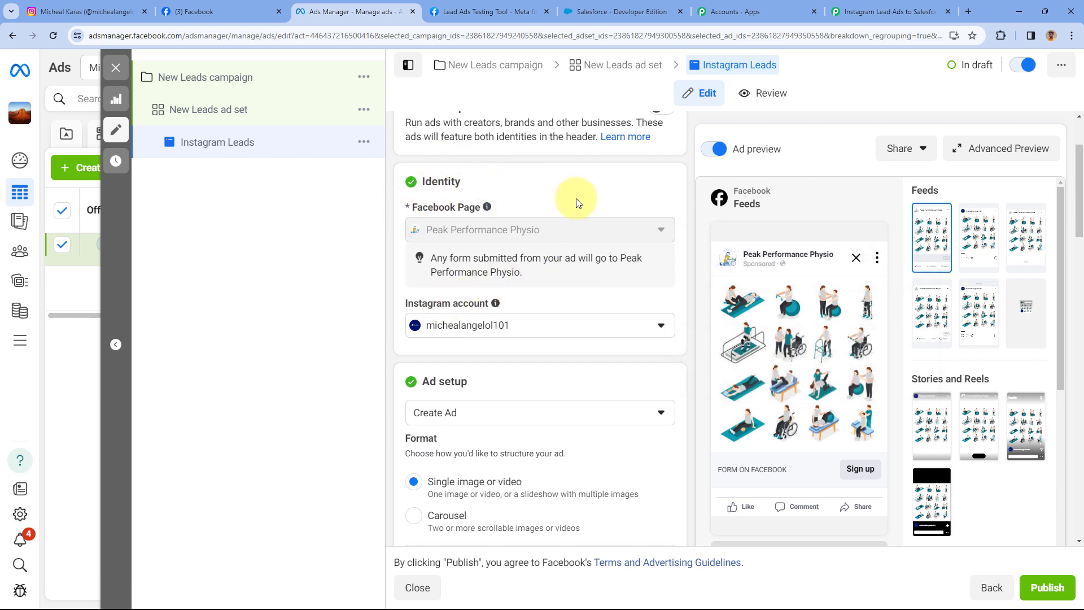
pyautogui.click(73, 11)
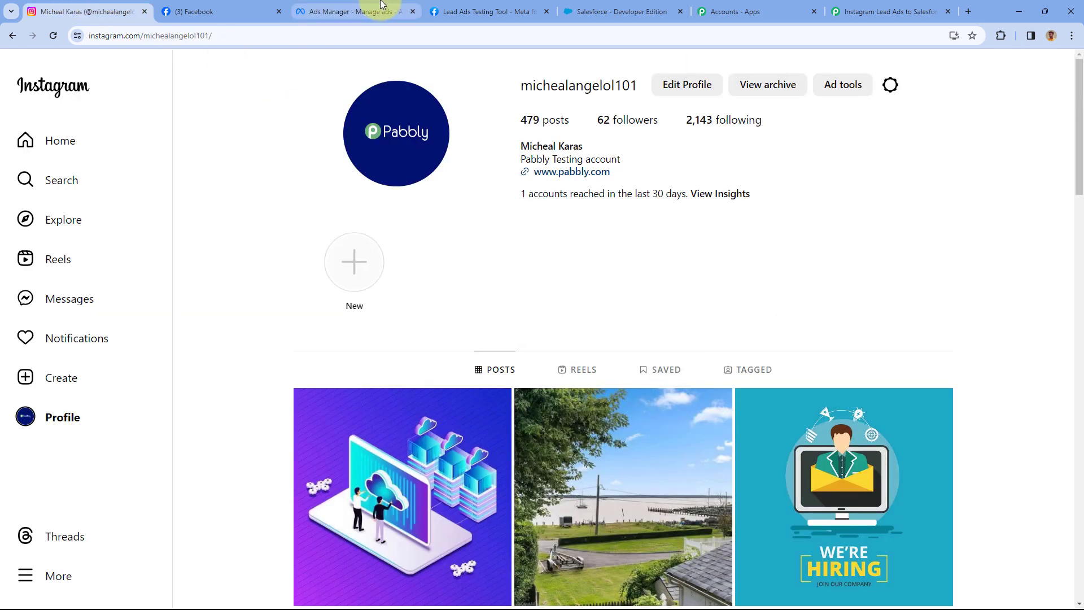
pyautogui.click(381, 6)
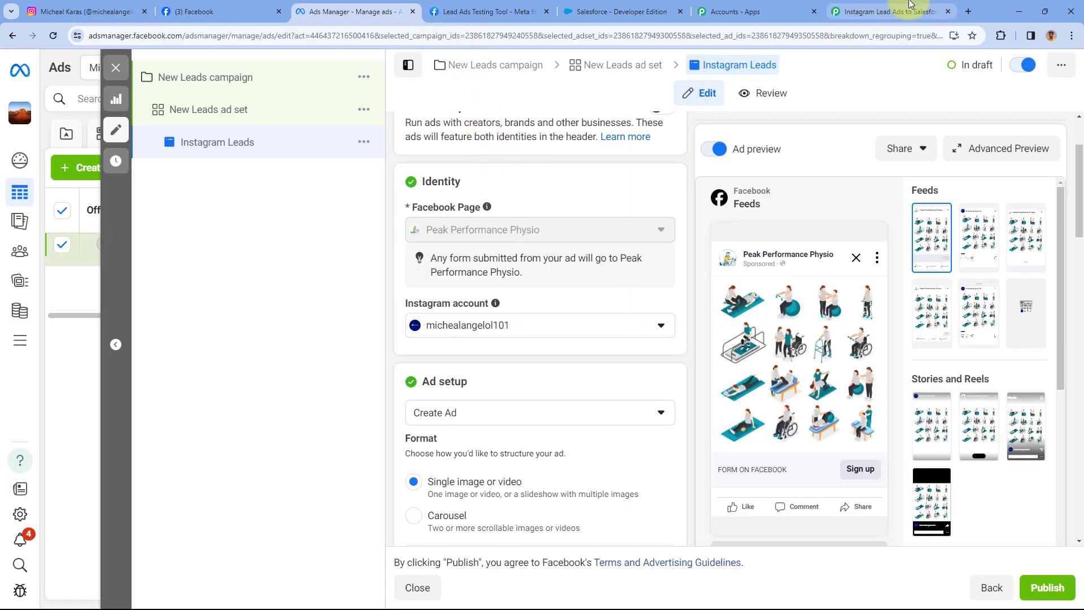
pyautogui.click(910, 5)
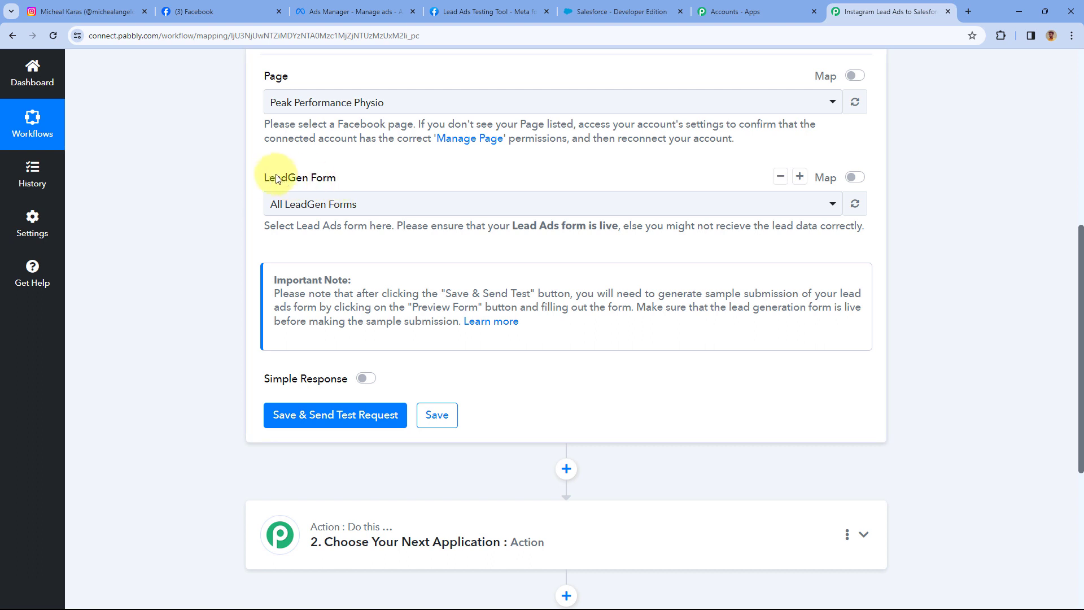
# Keep All LeadGen Forms as the trigger form and save so it waits for a webhook response.
pyautogui.click(387, 205)
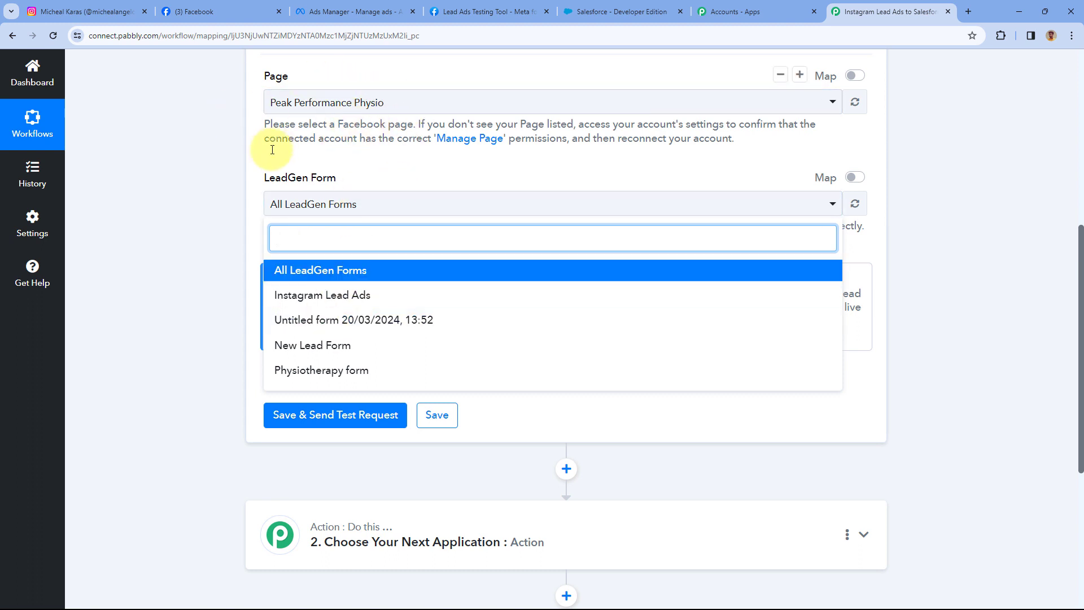
pyautogui.click(376, 273)
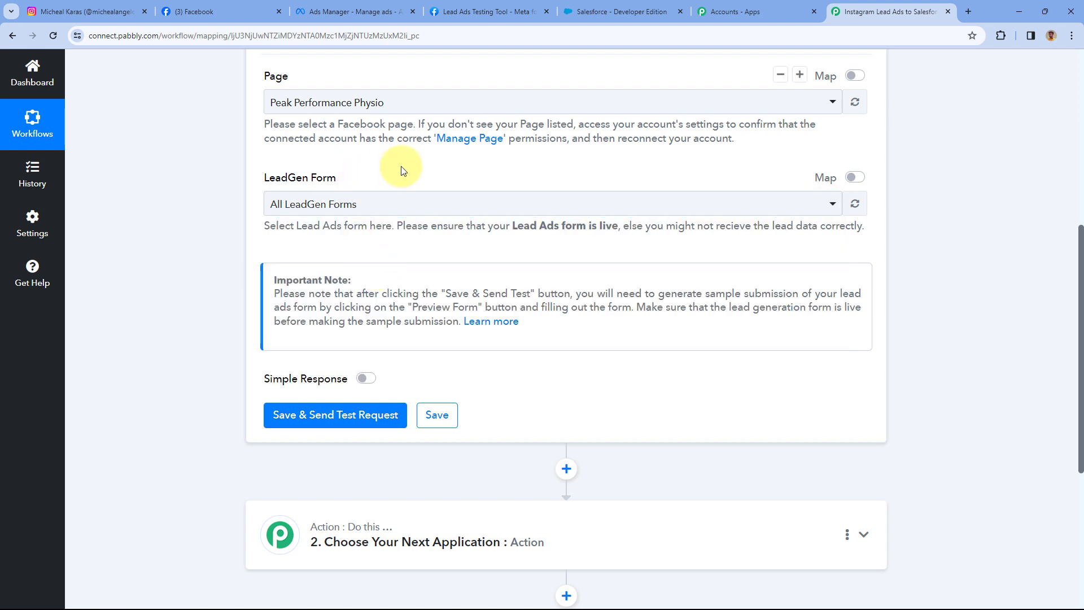
pyautogui.click(403, 202)
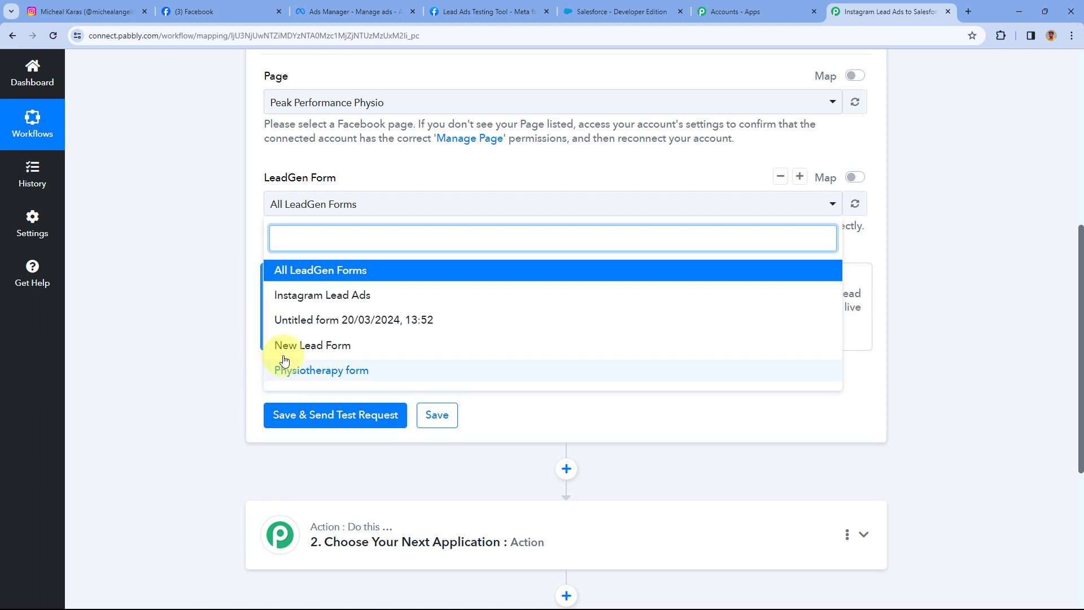
pyautogui.click(322, 272)
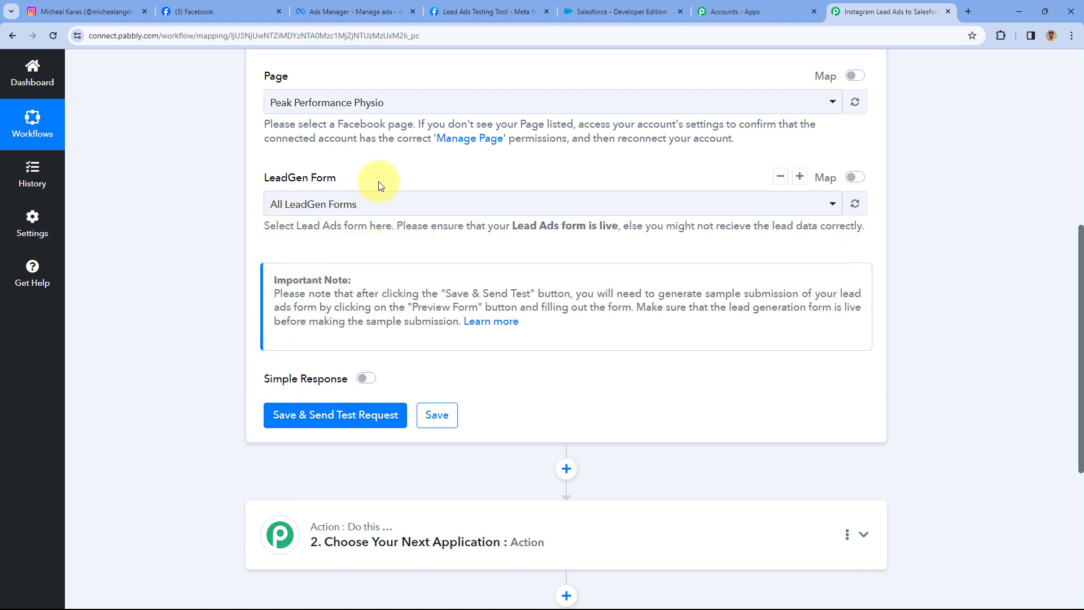
pyautogui.scroll(-1, 378, 192)
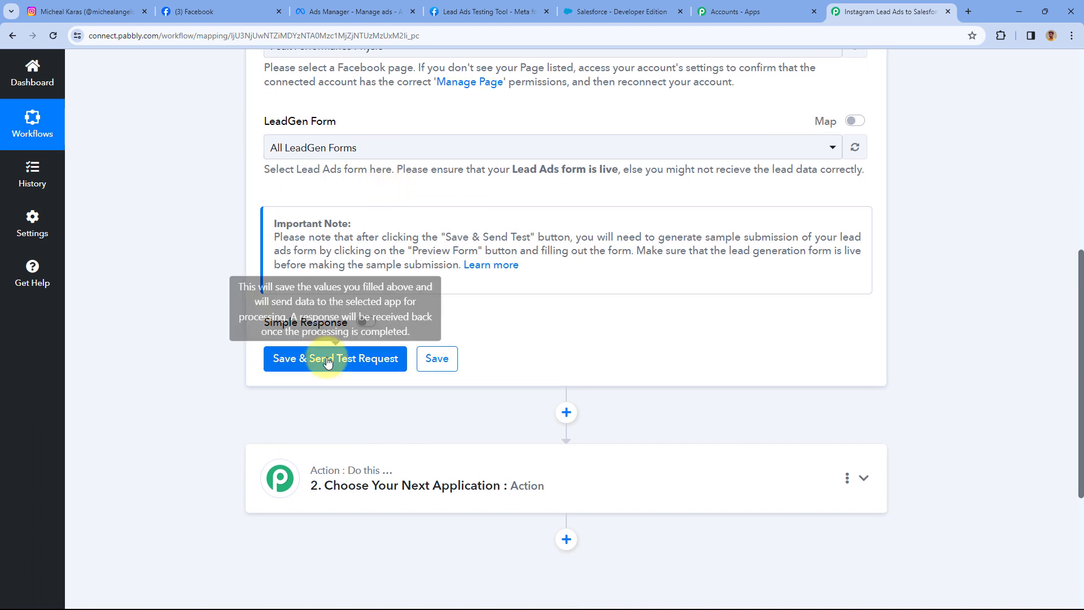
pyautogui.click(330, 359)
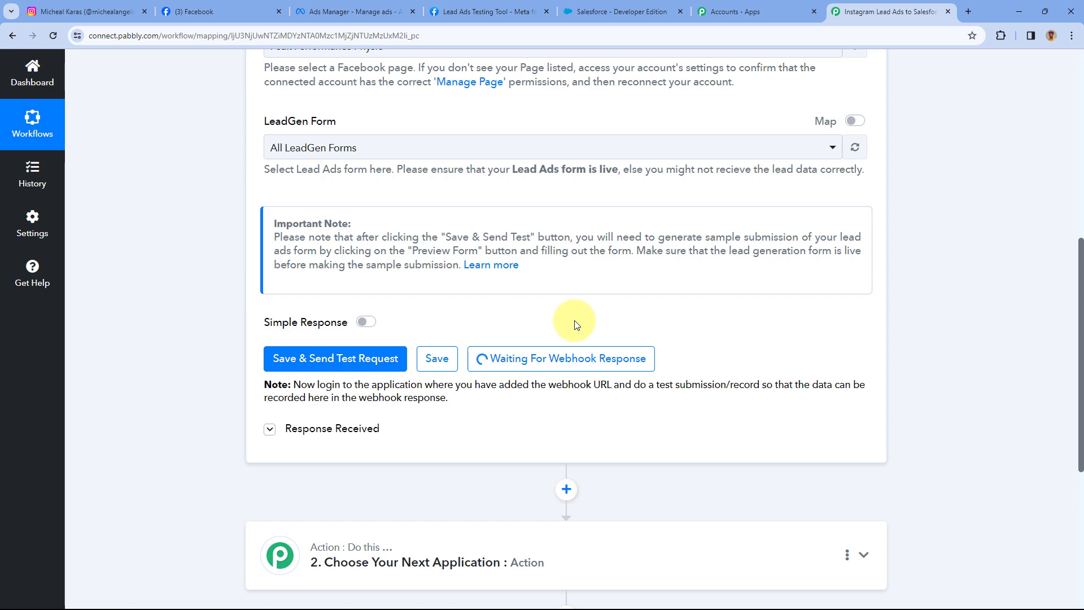
pyautogui.scroll(-1, 575, 325)
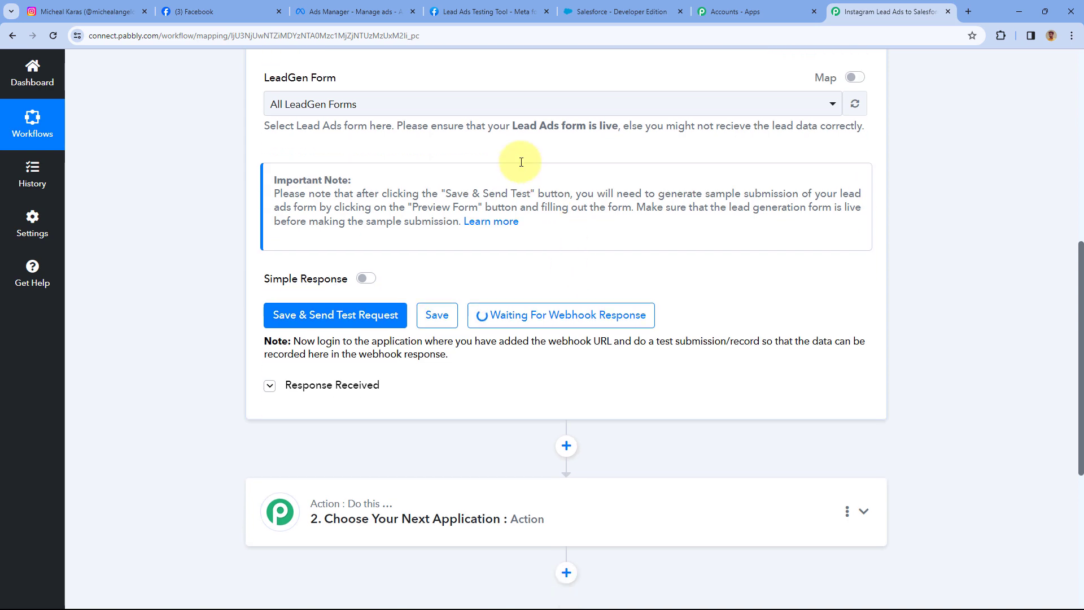
pyautogui.scroll(4, 520, 158)
pyautogui.scroll(3, 473, 195)
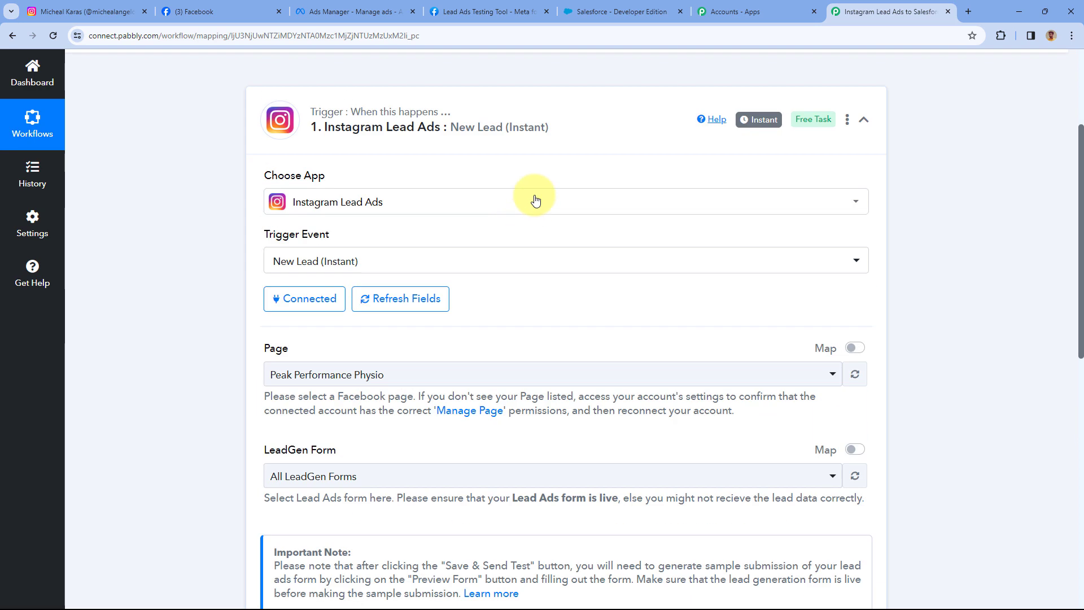
# Close the Ads Manager ad editor without publishing, then bring up Meta's Lead Ads Testing Tool.
pyautogui.click(352, 12)
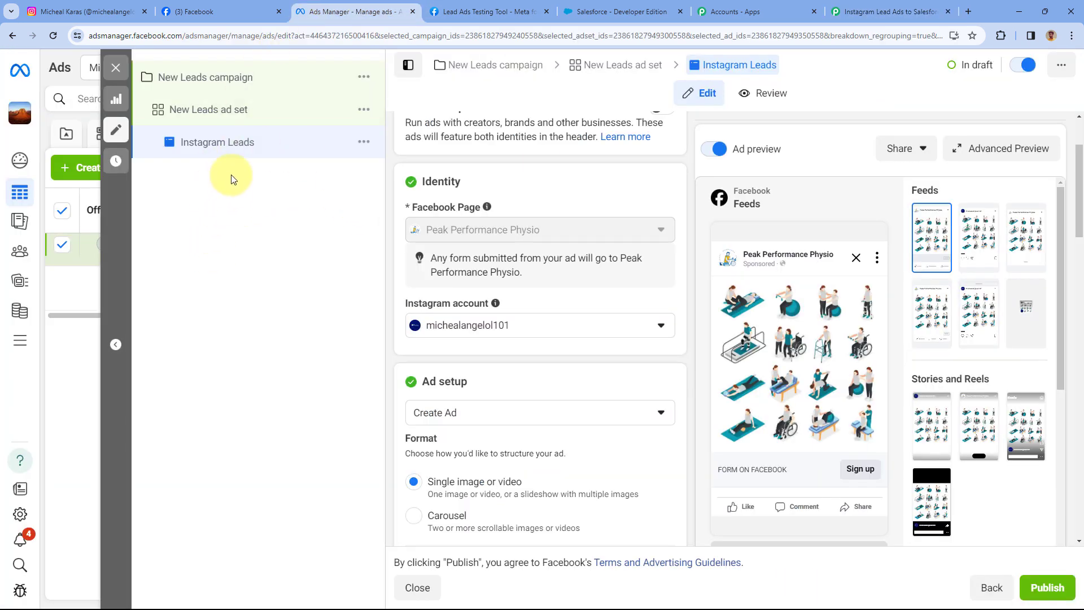
pyautogui.click(118, 66)
pyautogui.click(569, 322)
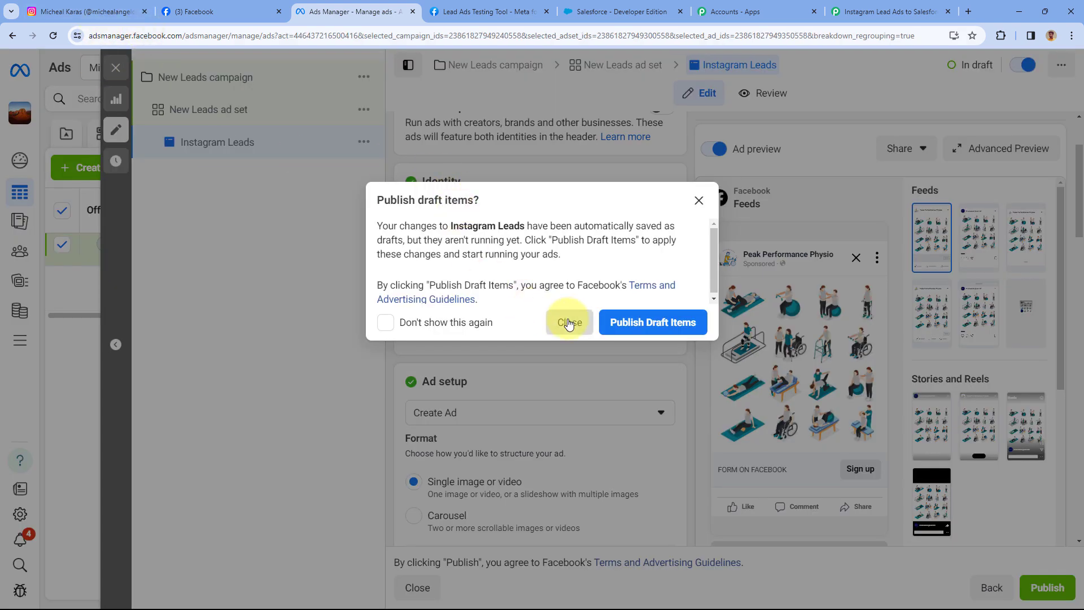
pyautogui.click(889, 11)
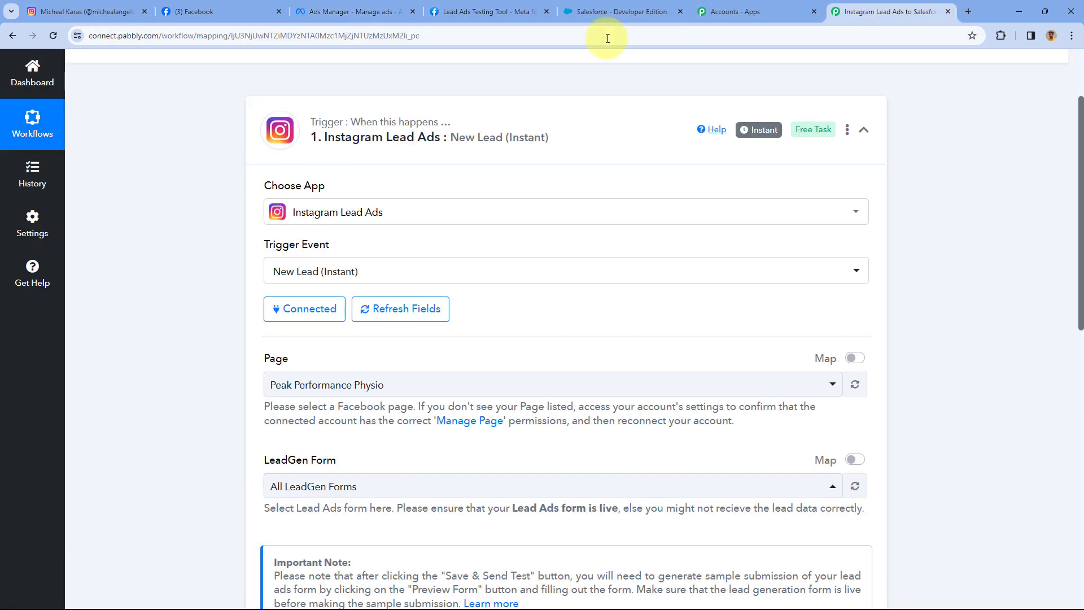
pyautogui.scroll(-5, 470, 316)
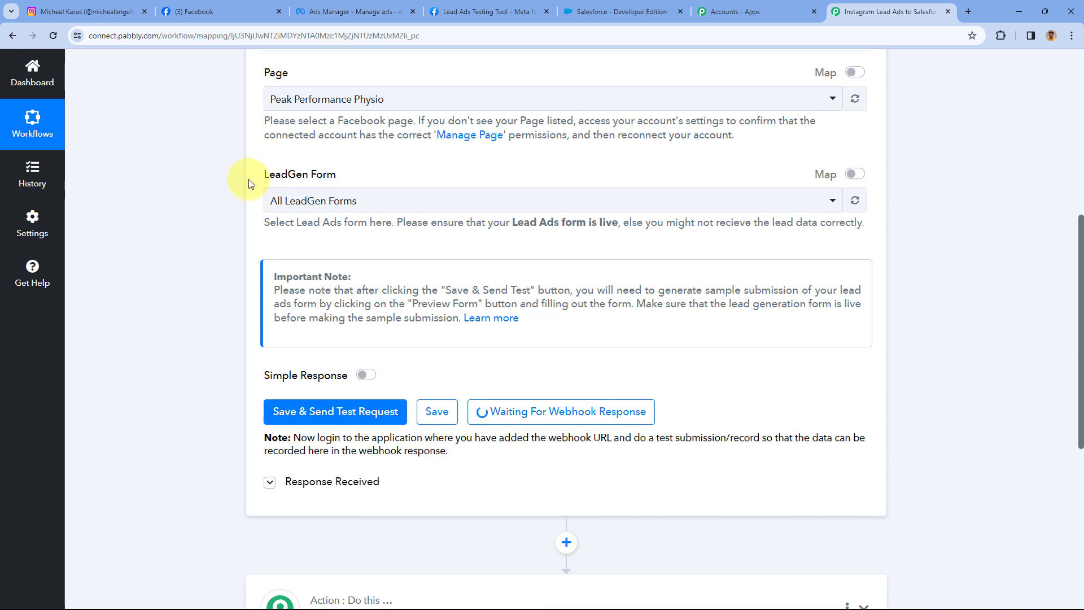
pyautogui.scroll(-2, 243, 177)
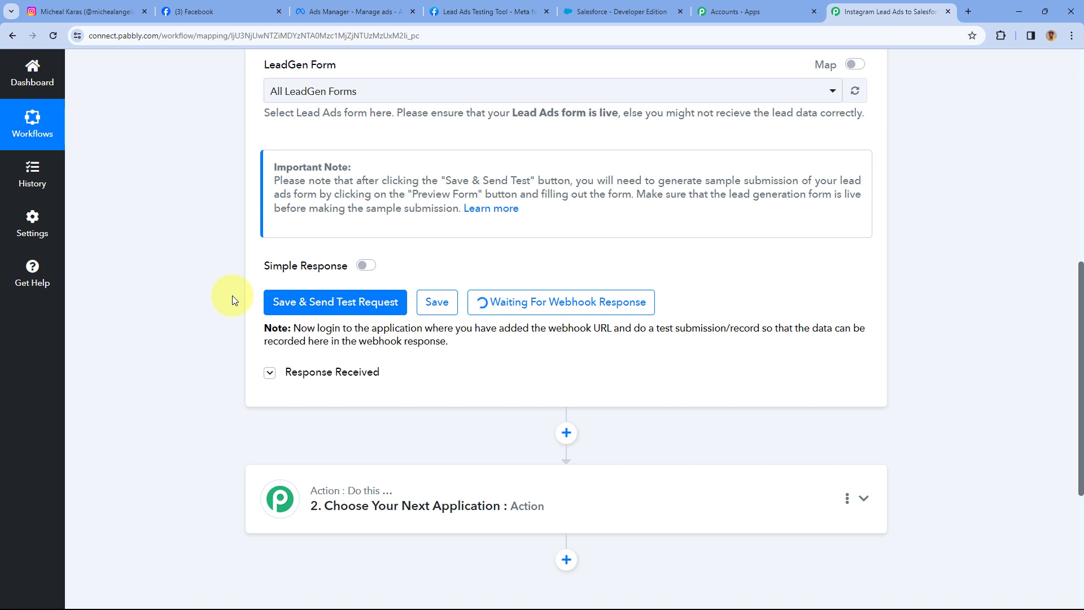
pyautogui.click(531, 8)
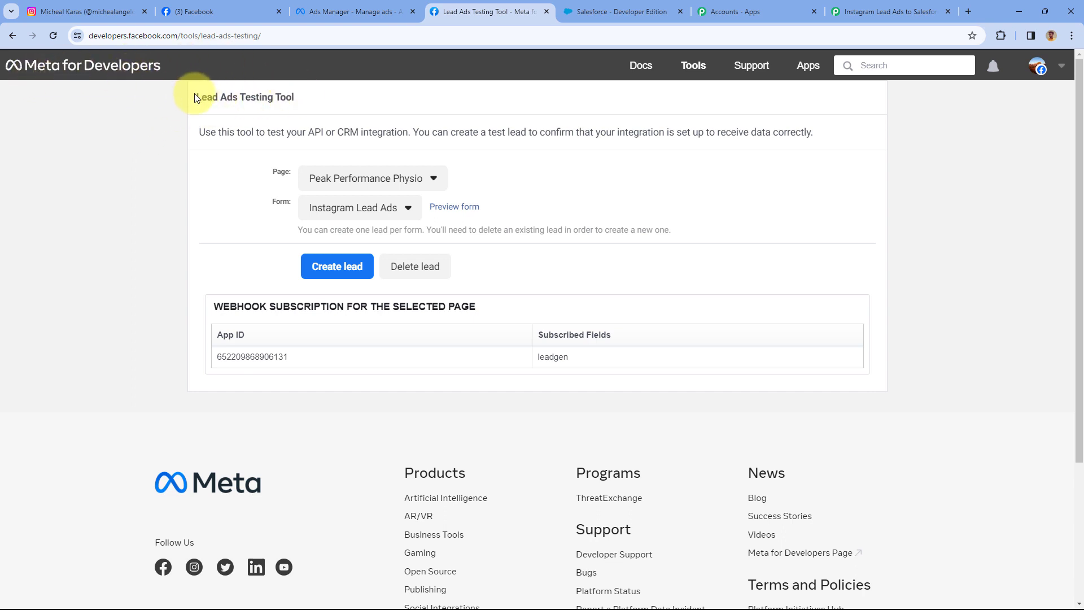
# Preview the Instagram Lead Ads form with Peak Performance Physio selected as the page.
pyautogui.moveTo(255, 89); pyautogui.dragTo(308, 88)
pyautogui.click(311, 89)
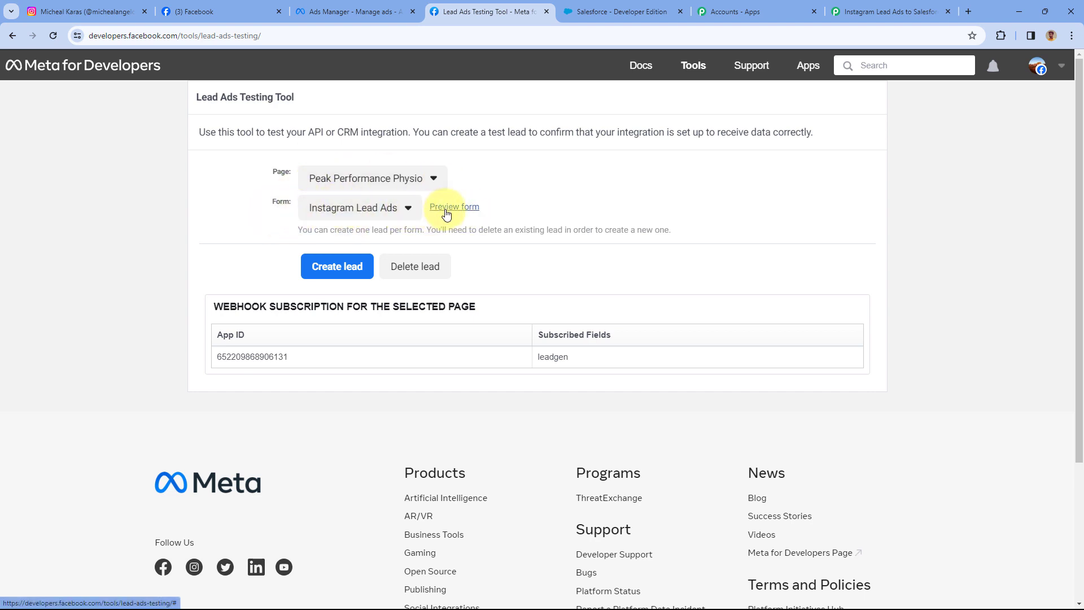
pyautogui.click(402, 178)
pyautogui.scroll(-4, 363, 242)
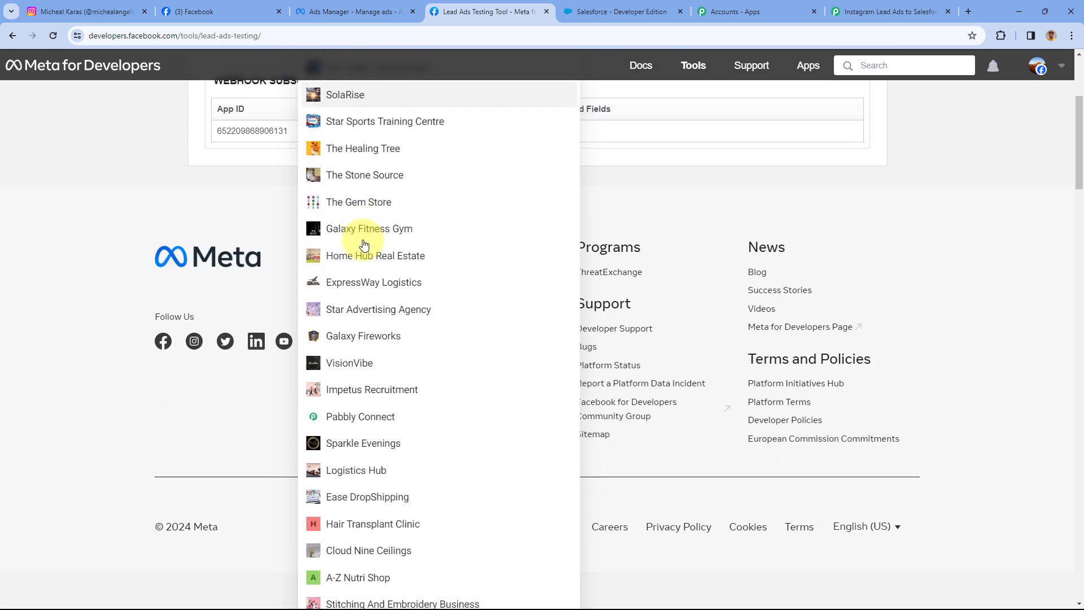
pyautogui.scroll(4, 363, 242)
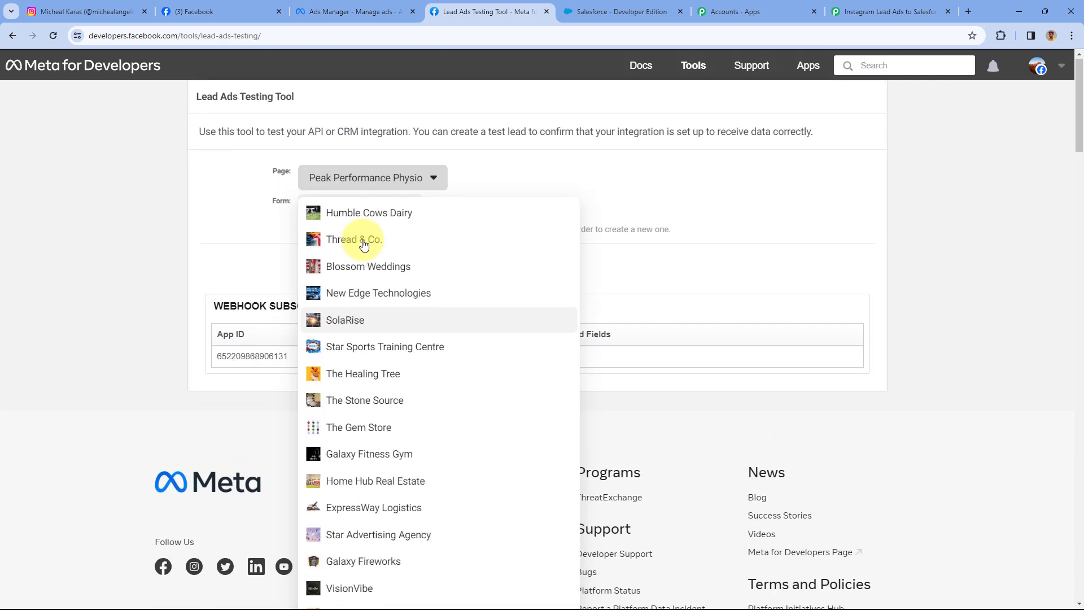
pyautogui.click(328, 182)
pyautogui.click(359, 210)
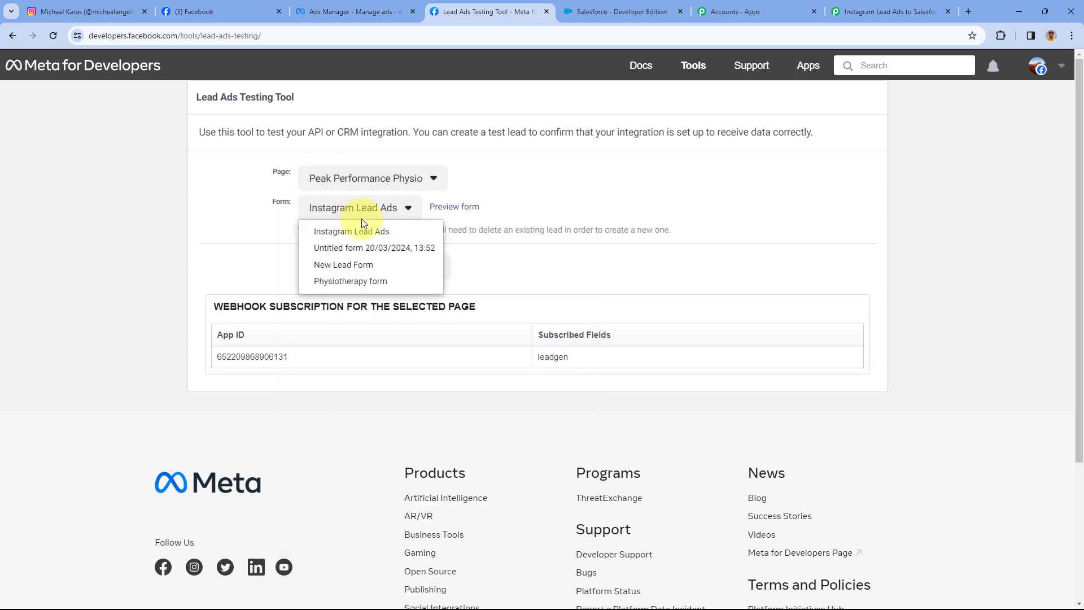
pyautogui.click(341, 234)
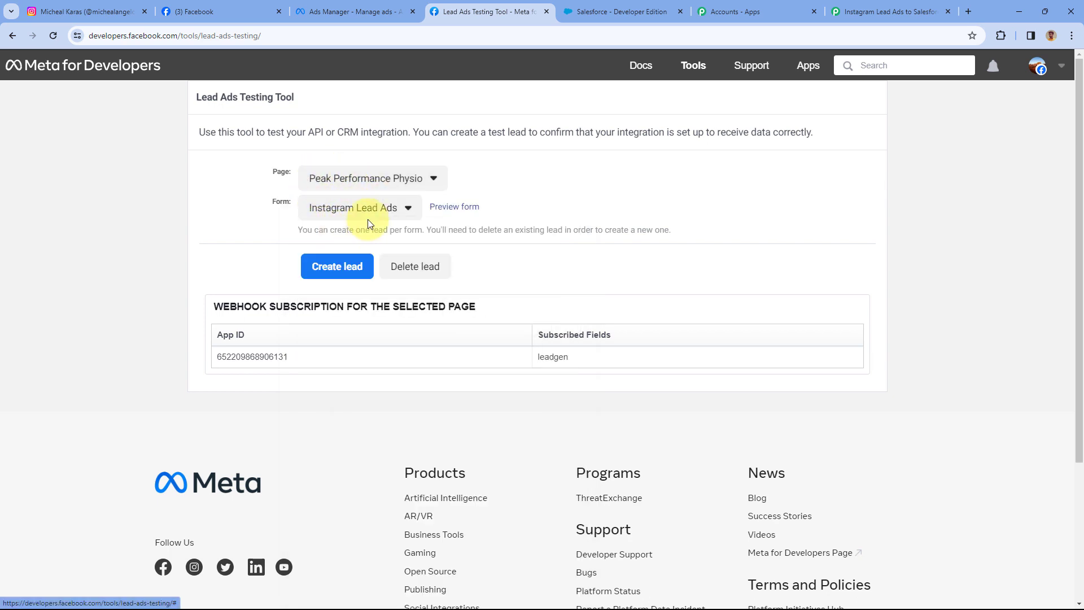
pyautogui.click(438, 210)
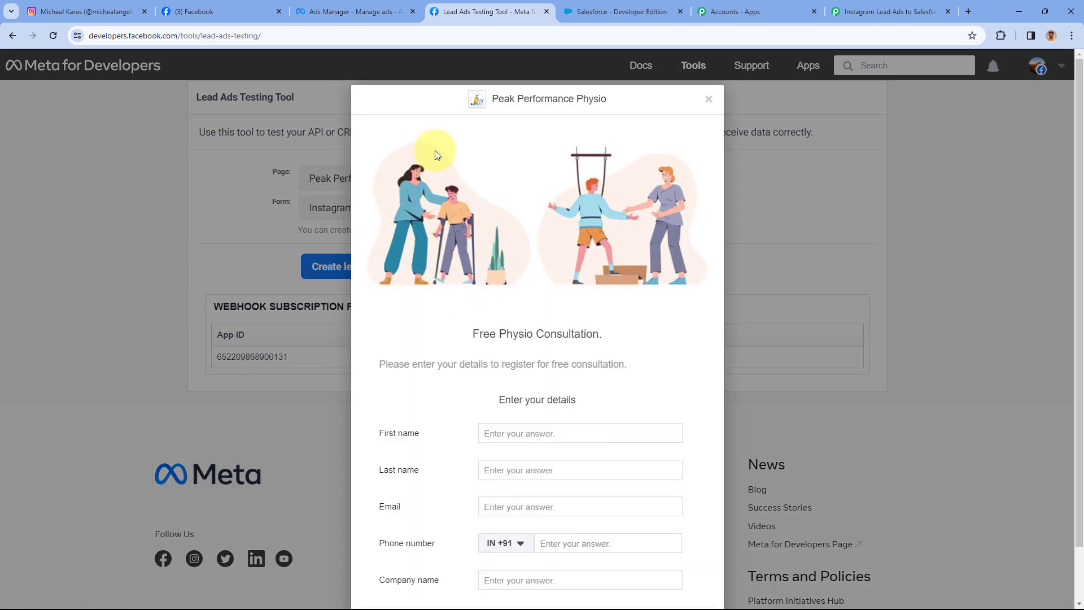
# Fill the form preview with a sample name, e-mail address, phone number and company Pabbly.
pyautogui.scroll(-2, 658, 229)
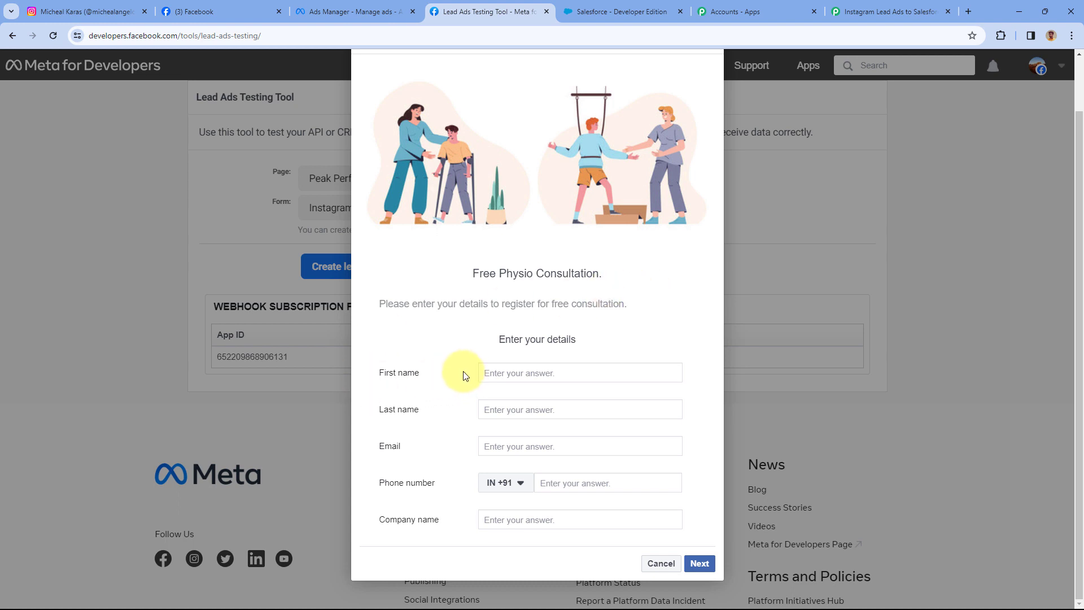
pyautogui.click(483, 376)
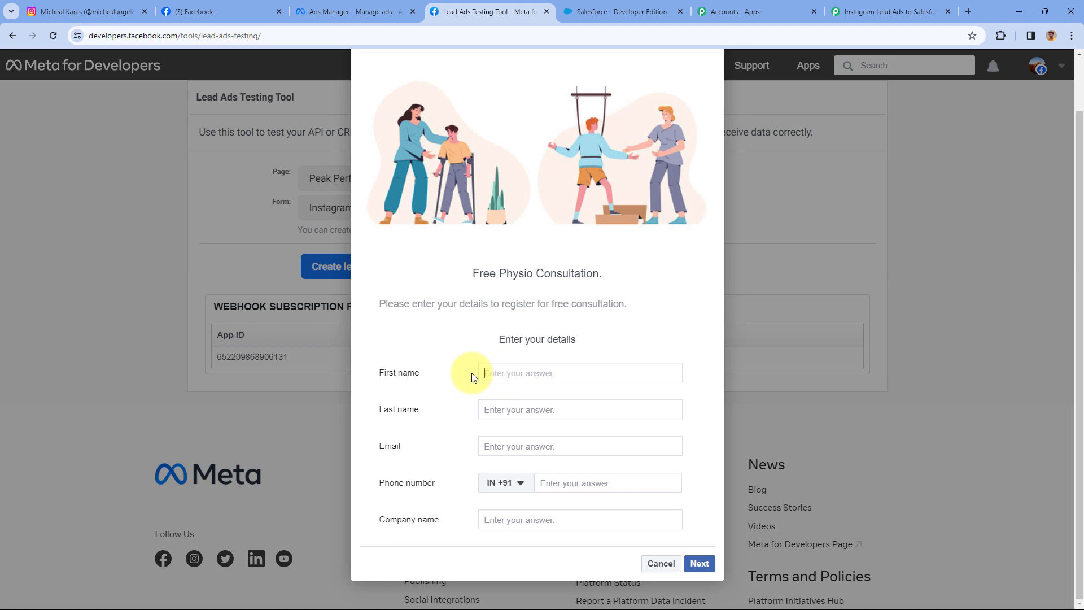
pyautogui.write('Demo')
pyautogui.write('U')
pyautogui.write('se')
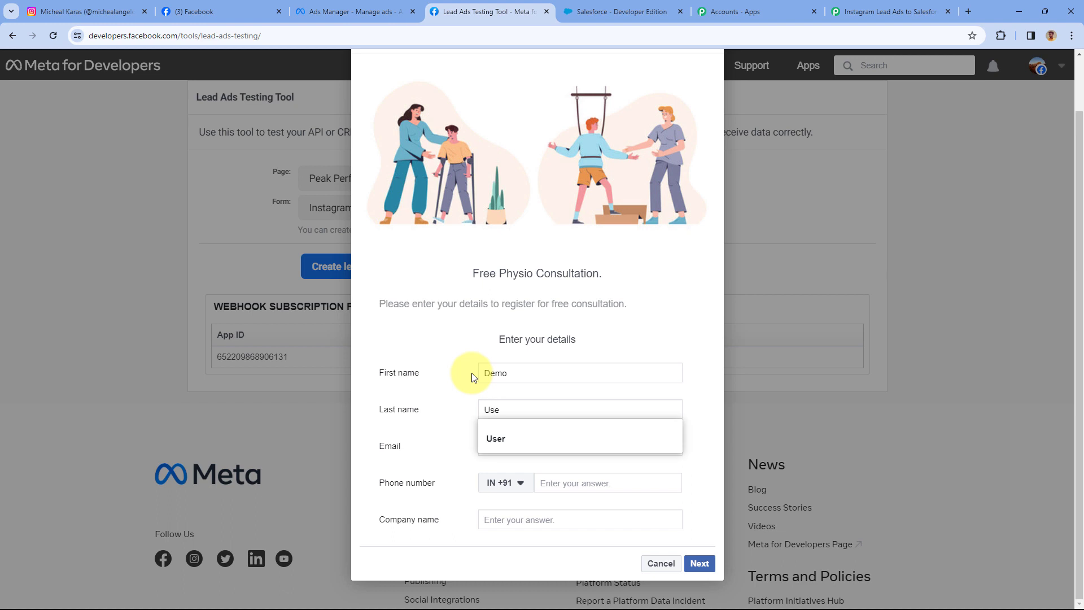
pyautogui.write('r')
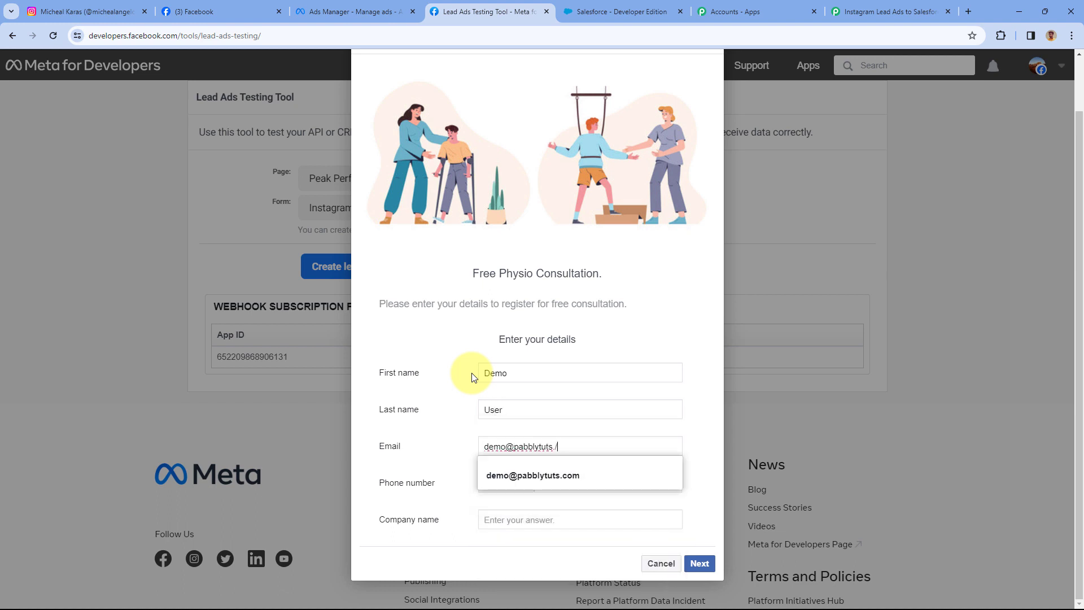
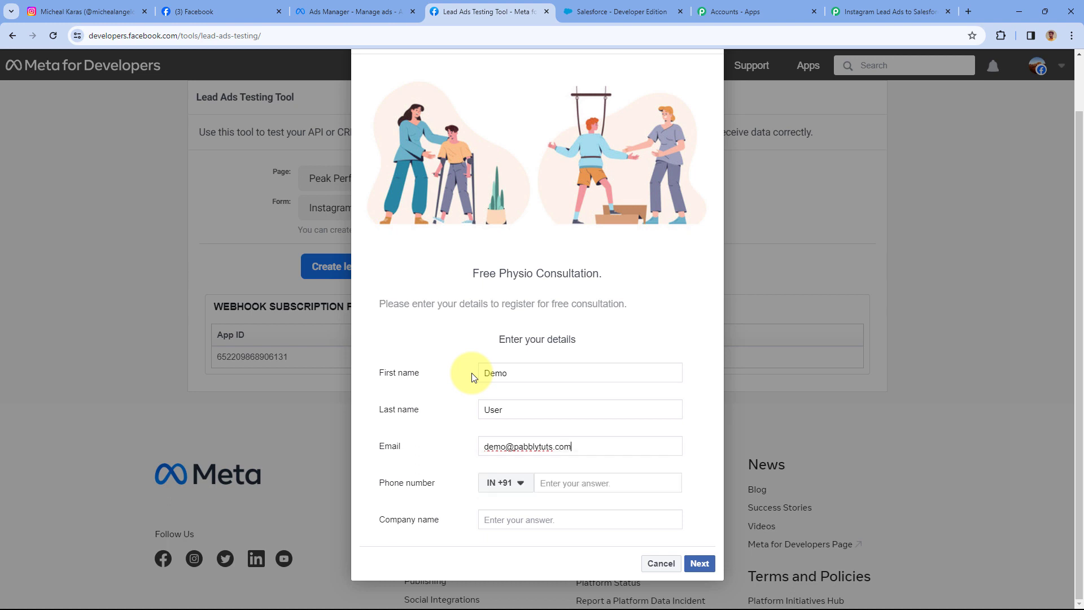
pyautogui.press('Tab')
pyautogui.press('Tab')
pyautogui.write('123')
pyautogui.press('Tab')
pyautogui.write('pa')
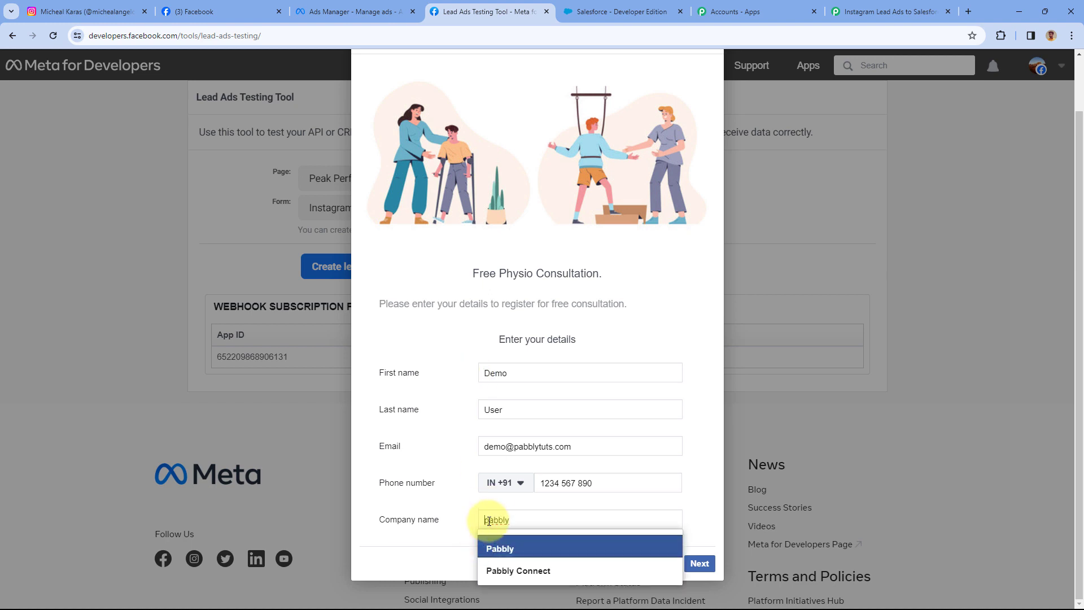
pyautogui.click(488, 519)
pyautogui.click(484, 516)
pyautogui.press('Down')
pyautogui.press('Return')
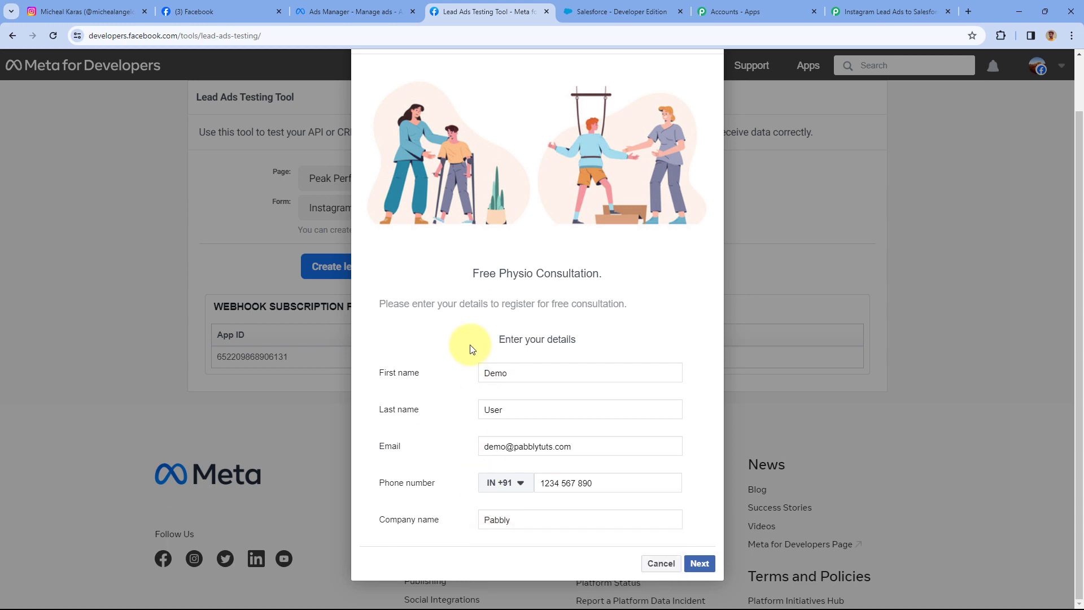
# Submit the test lead, close the confirmation and return to the Pabbly workflow.
pyautogui.click(709, 563)
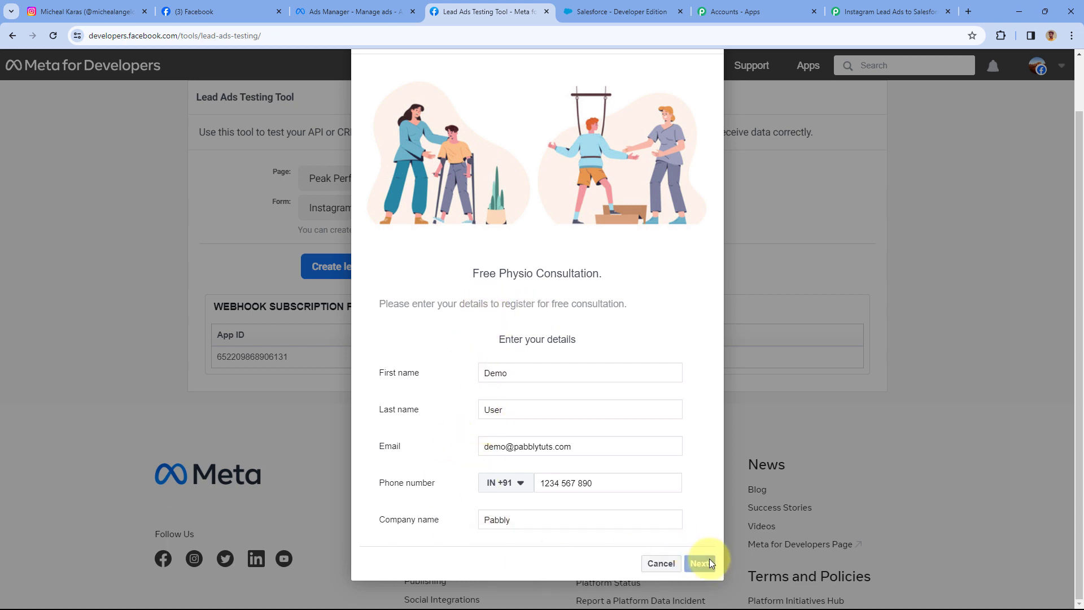
pyautogui.click(700, 435)
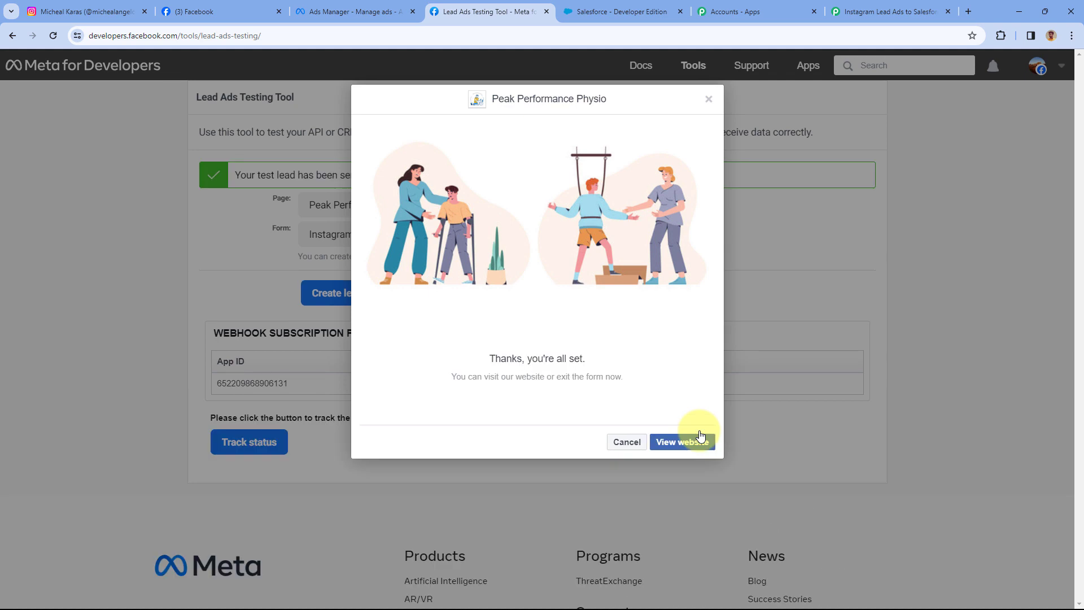
pyautogui.click(709, 100)
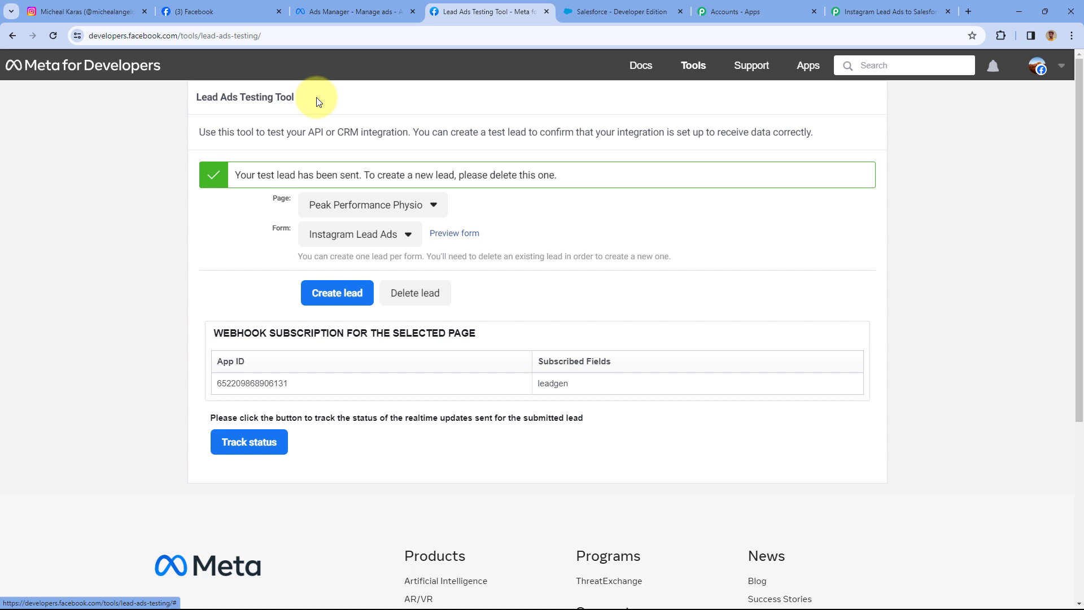
pyautogui.click(890, 11)
pyautogui.scroll(-4, 571, 263)
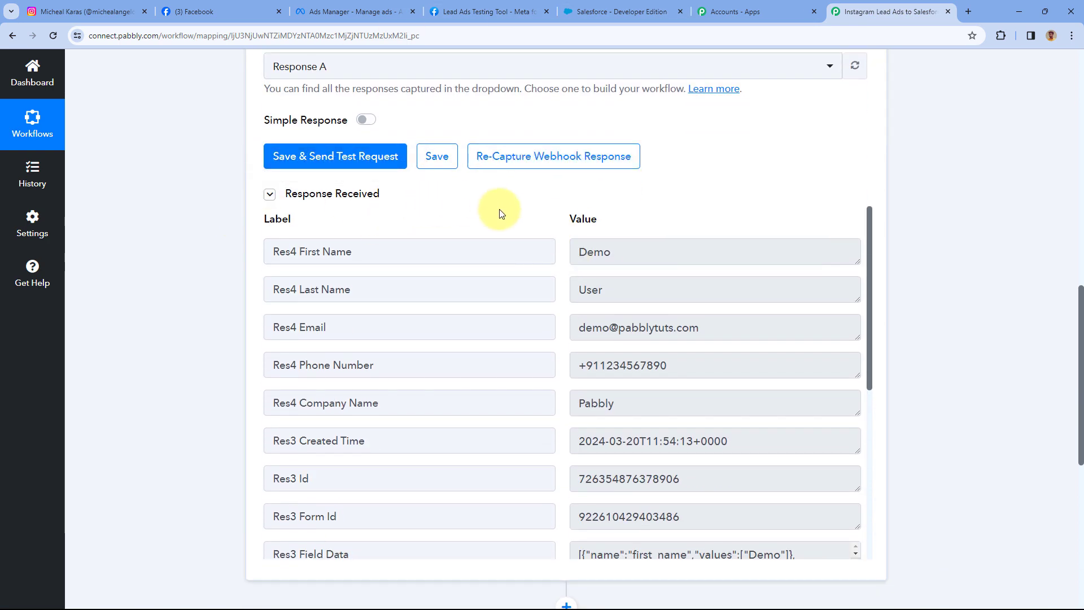
pyautogui.scroll(-5, 500, 214)
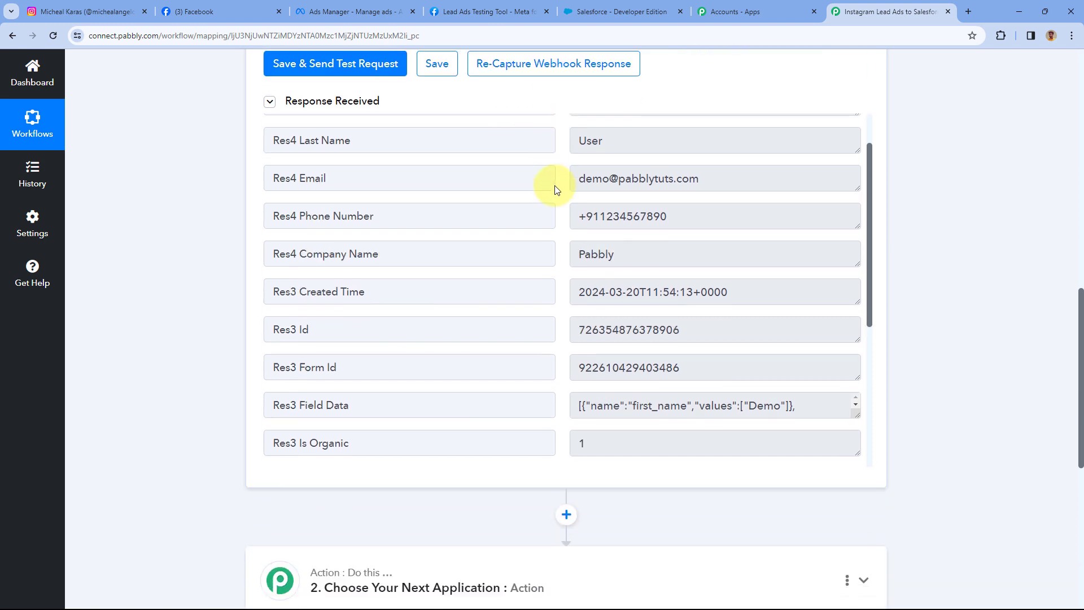
pyautogui.scroll(3, 563, 228)
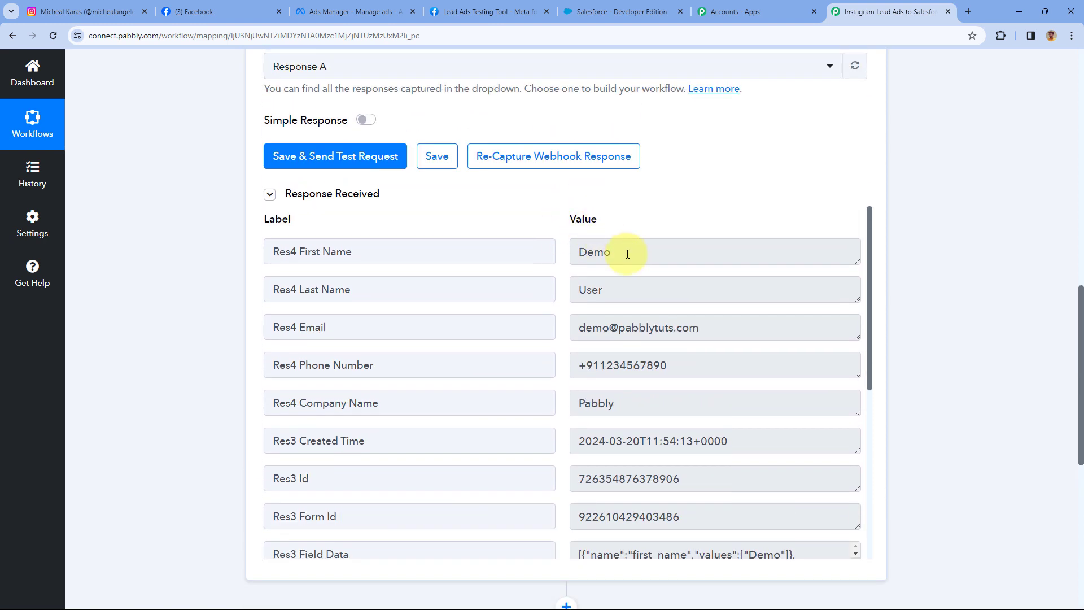
pyautogui.doubleClick(626, 252)
pyautogui.click(590, 288)
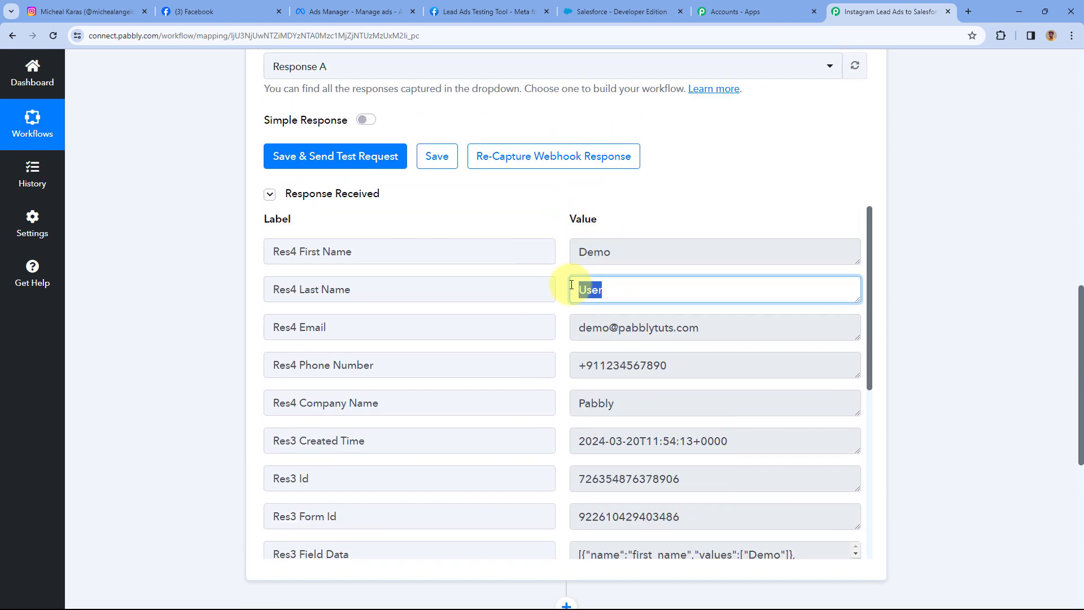
pyautogui.click(707, 326)
pyautogui.moveTo(682, 365); pyautogui.dragTo(550, 368)
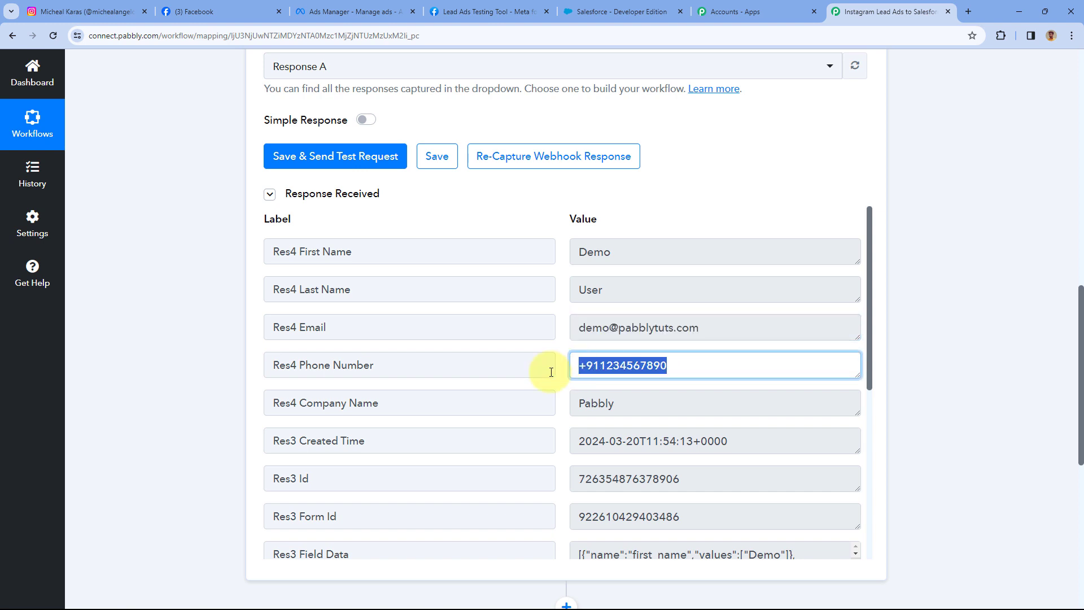
pyautogui.moveTo(642, 408); pyautogui.dragTo(571, 409)
pyautogui.click(562, 338)
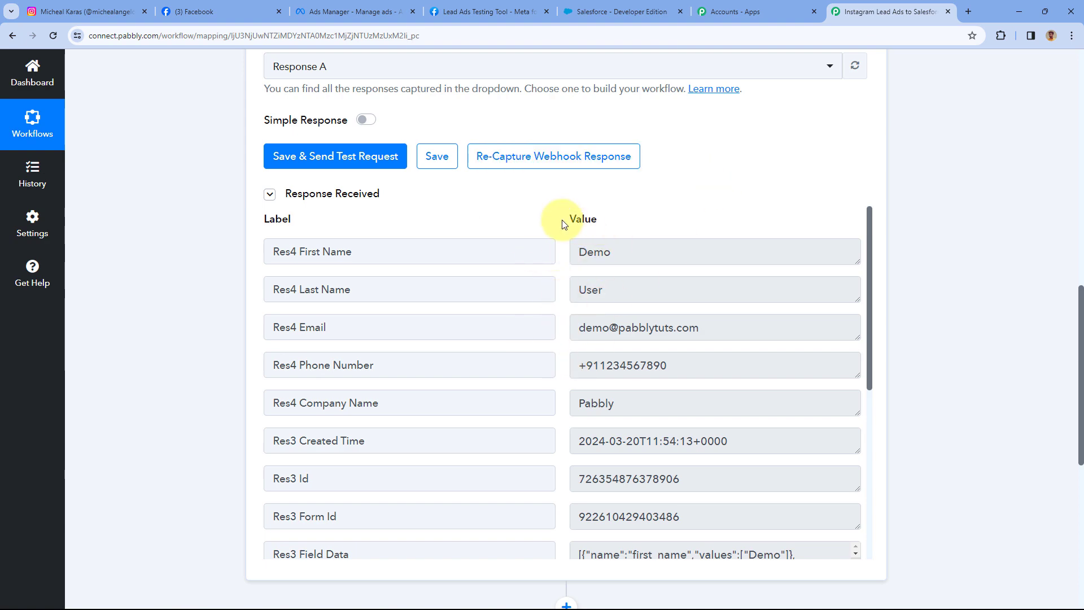
pyautogui.scroll(-8, 205, 249)
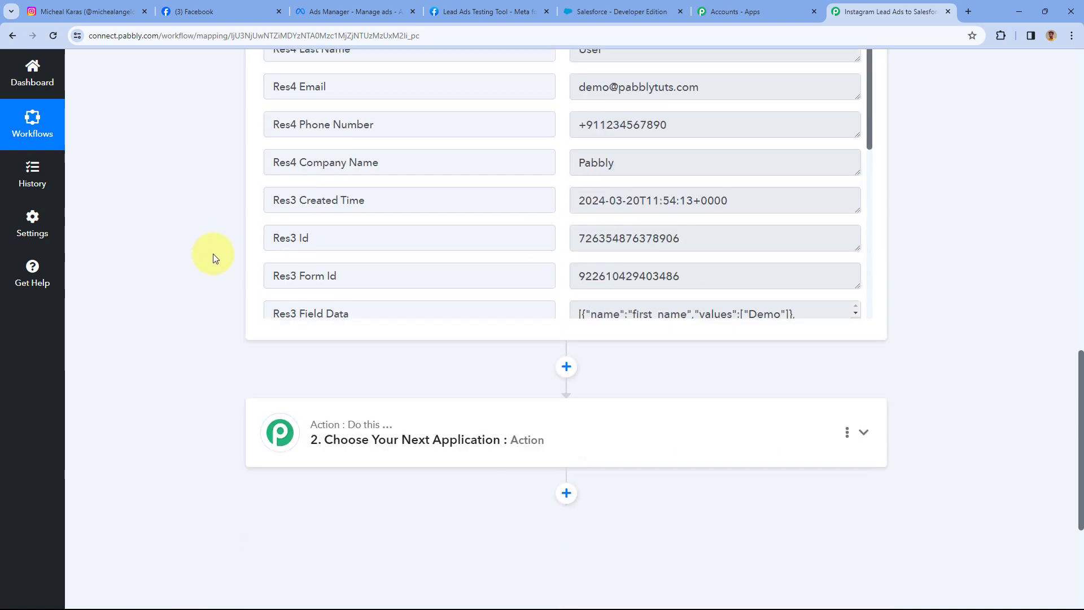
# Search 'Salesforce' in Choose App, select it, and set the action event to Create Lead.
pyautogui.click(528, 223)
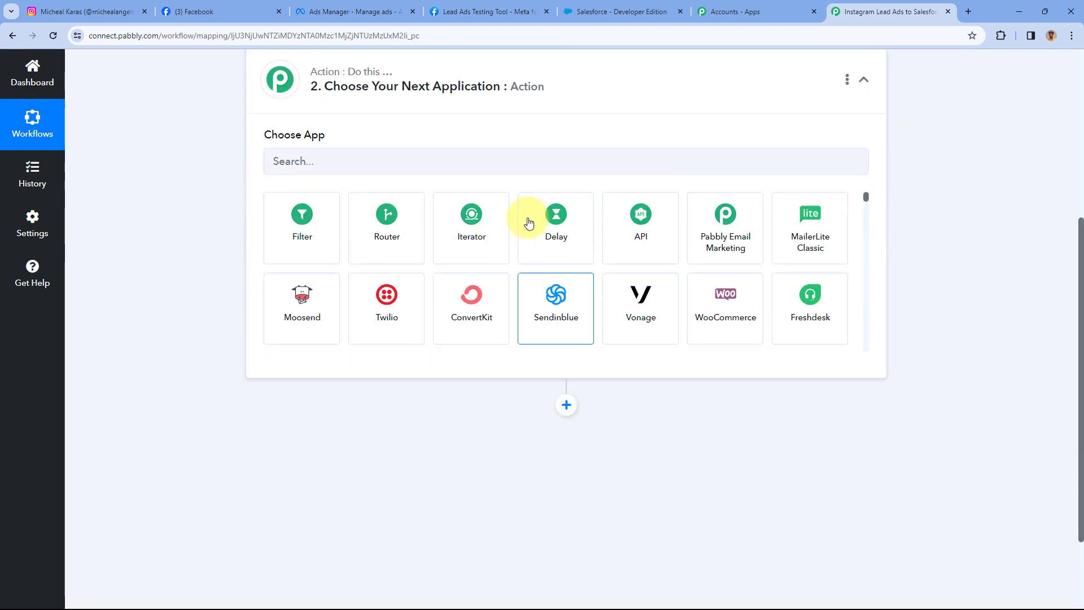
pyautogui.click(284, 235)
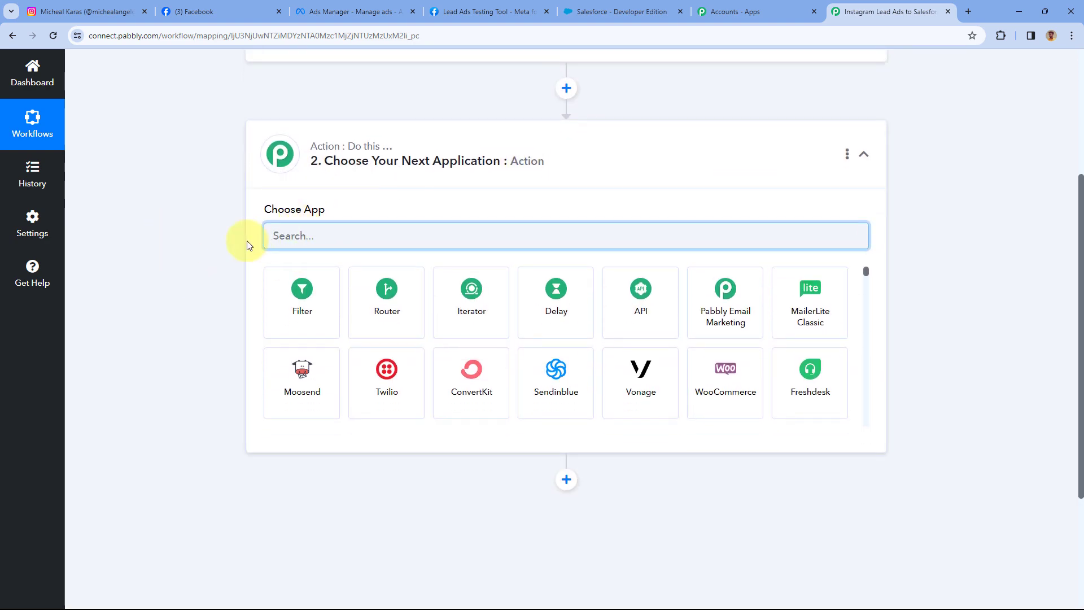
pyautogui.write('Salesforce')
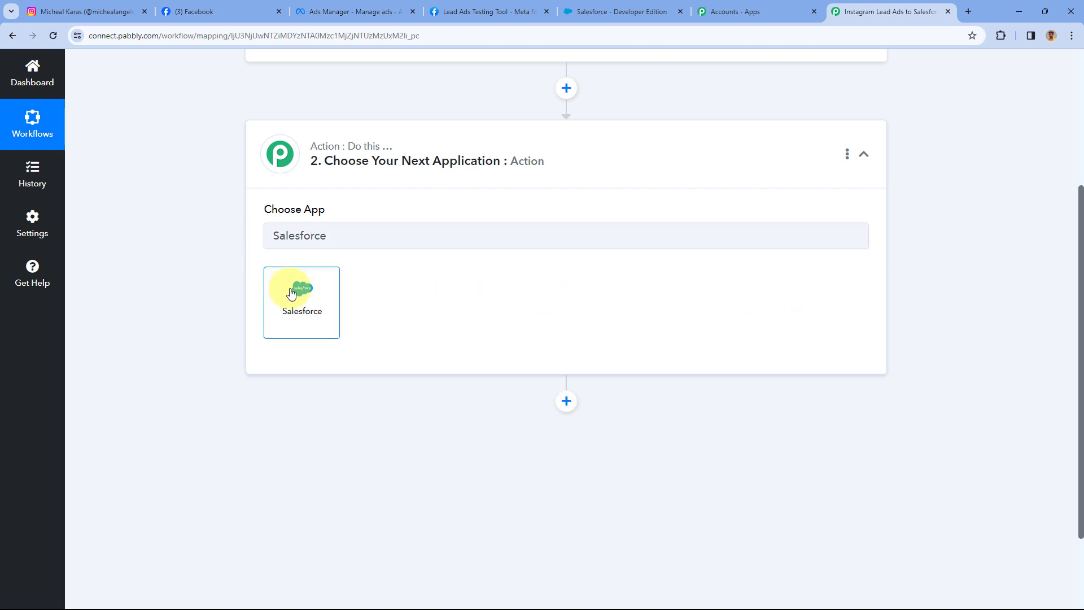
pyautogui.click(290, 290)
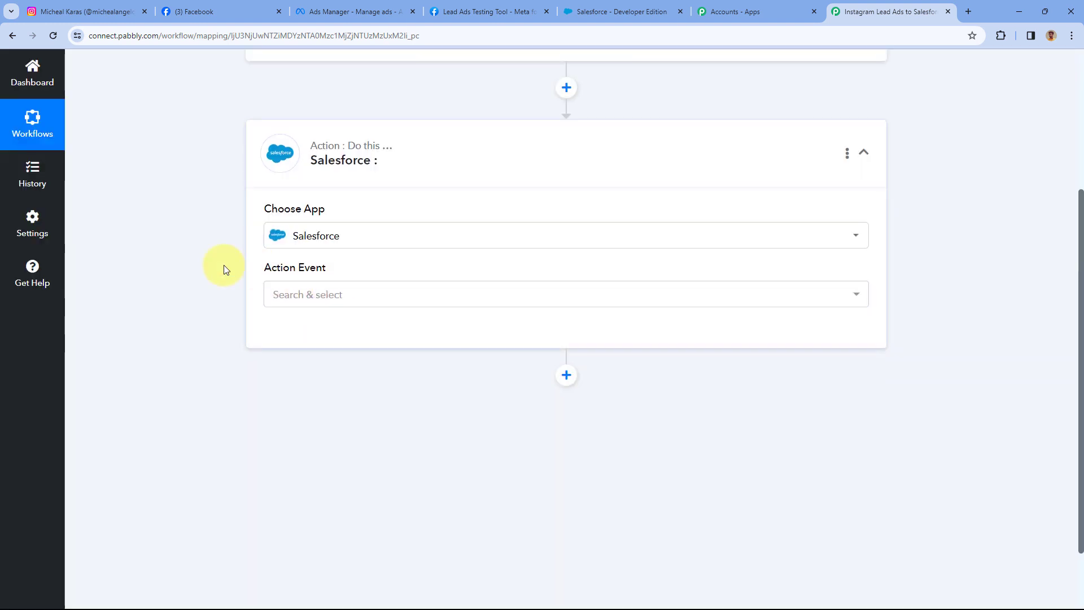
pyautogui.scroll(-2, 224, 266)
pyautogui.click(389, 210)
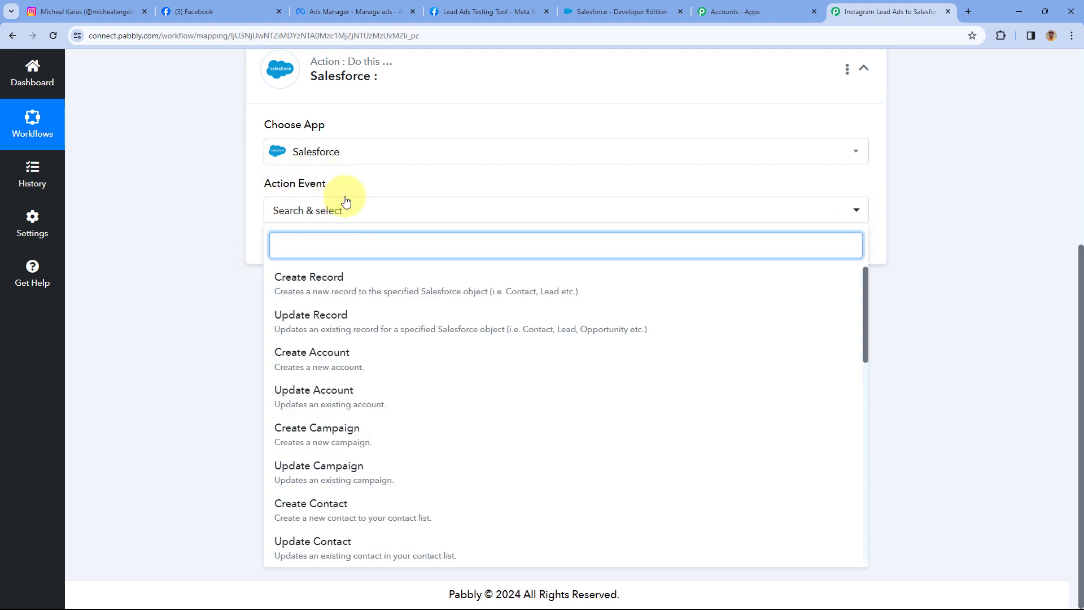
pyautogui.scroll(-2, 399, 316)
pyautogui.scroll(-1, 399, 316)
pyautogui.click(322, 415)
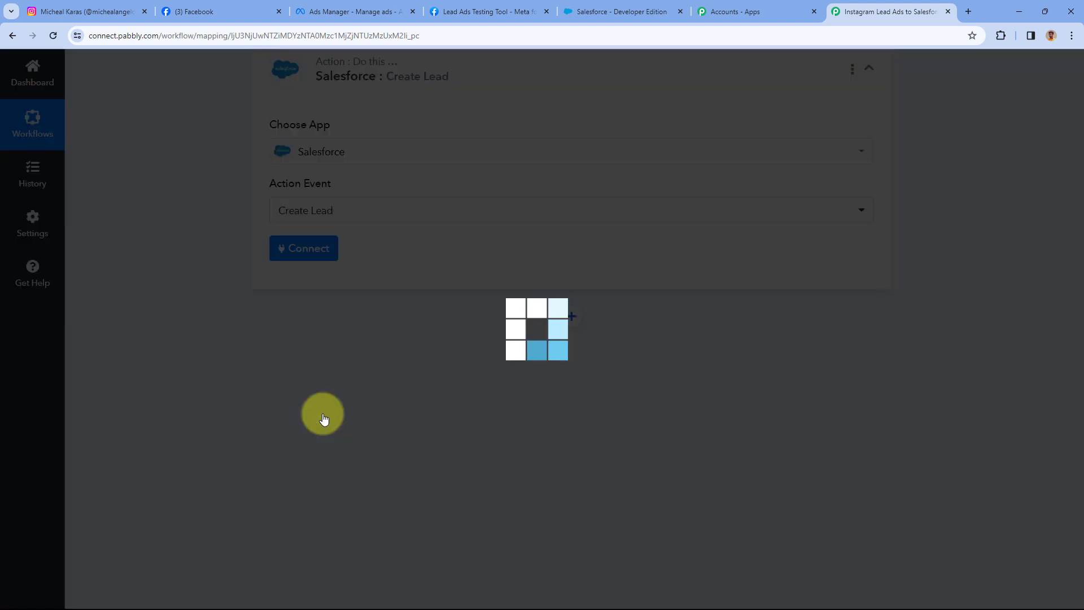
# Add a new Salesforce connection via Connect With Salesforce and allow Pabbly Connect access.
pyautogui.click(312, 251)
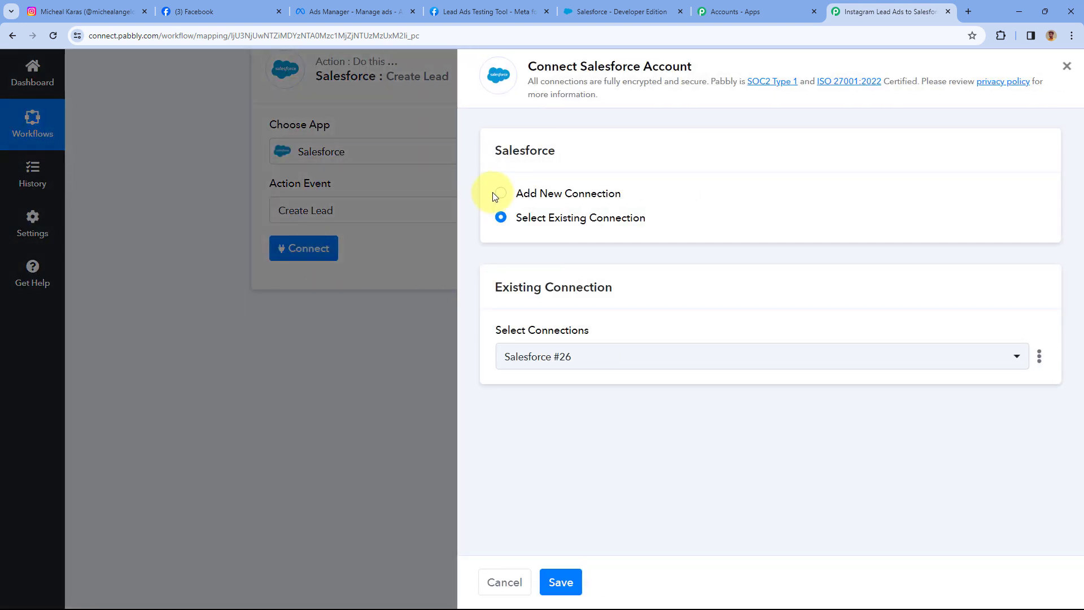
pyautogui.click(497, 193)
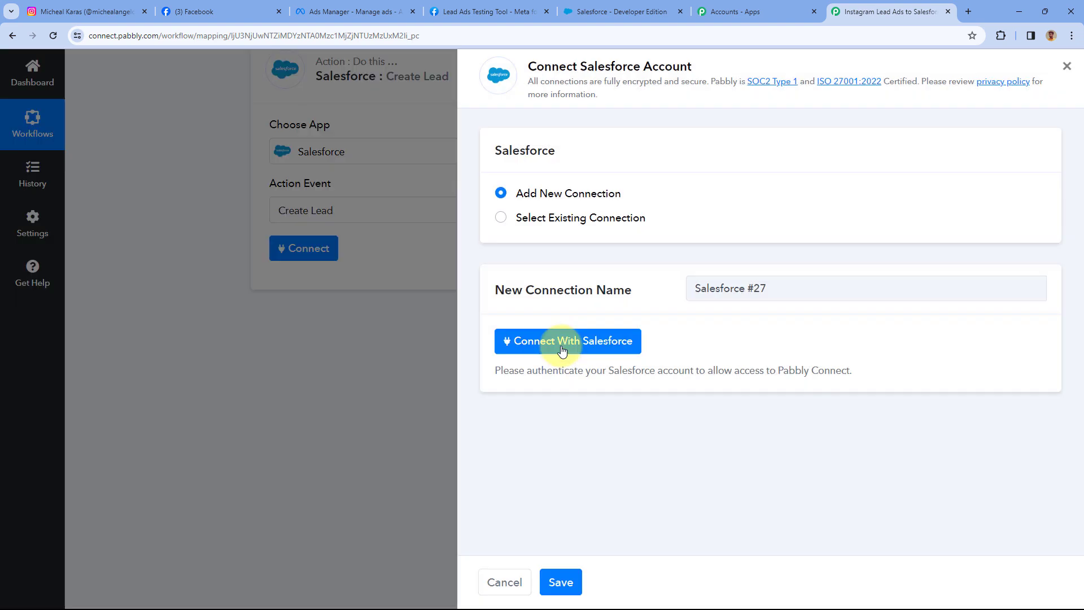
pyautogui.click(562, 350)
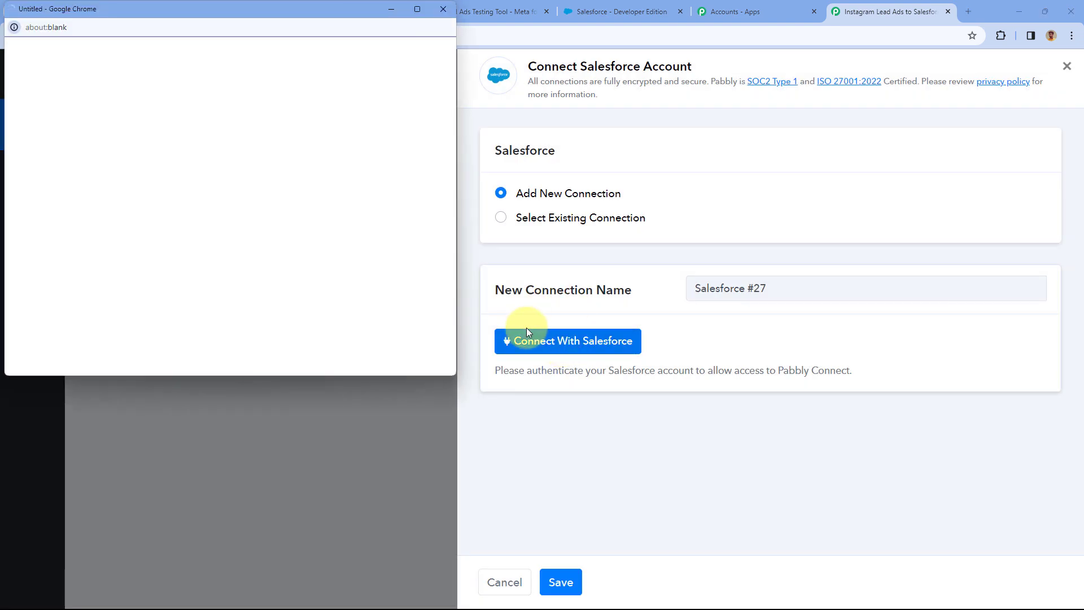
pyautogui.click(608, 11)
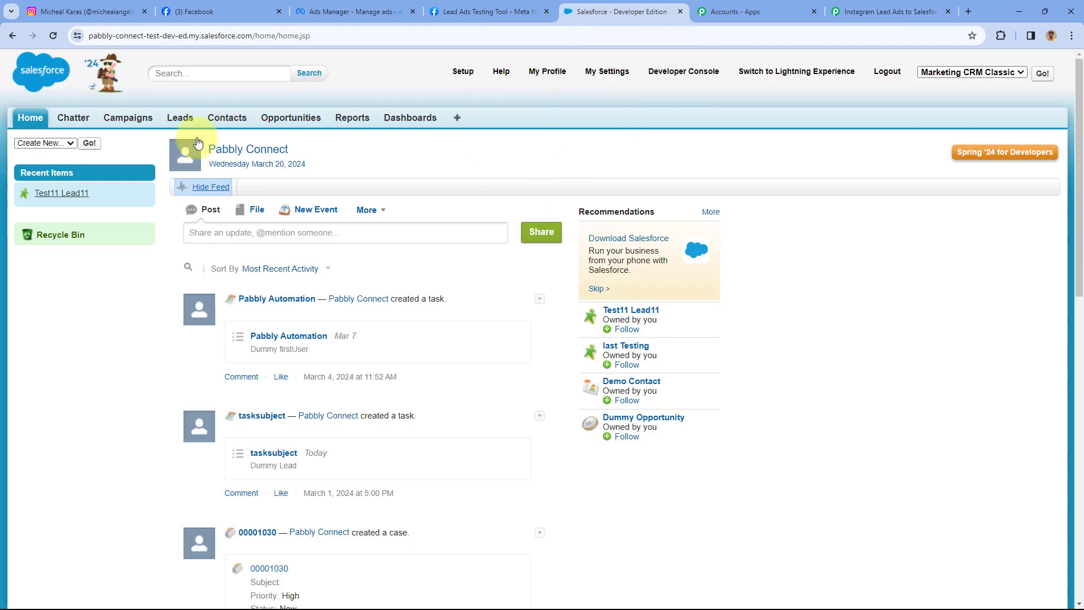
pyautogui.click(913, 11)
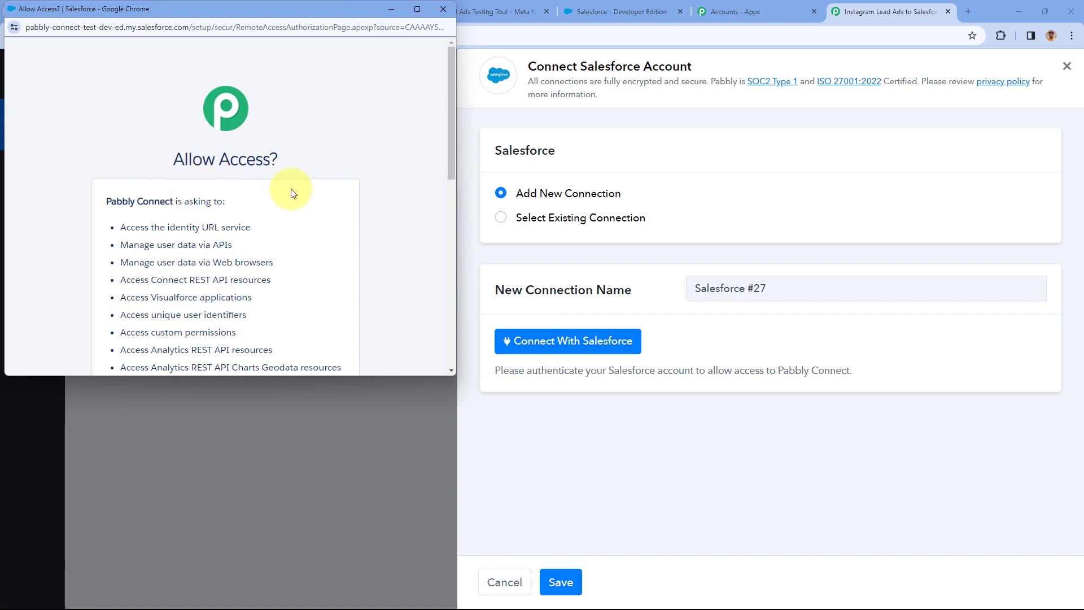
pyautogui.scroll(-8, 310, 189)
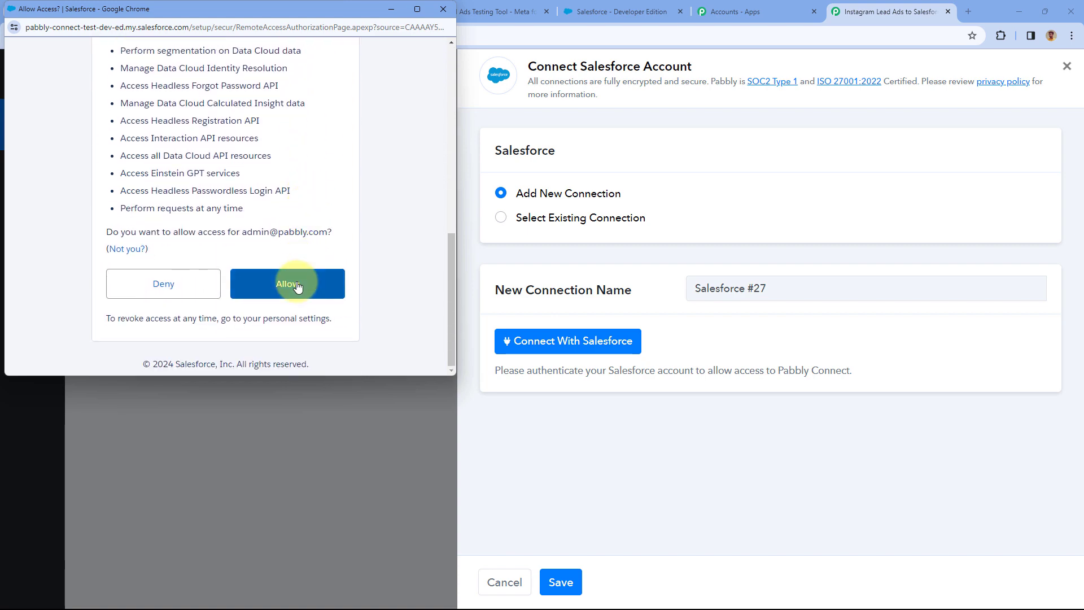
pyautogui.click(298, 285)
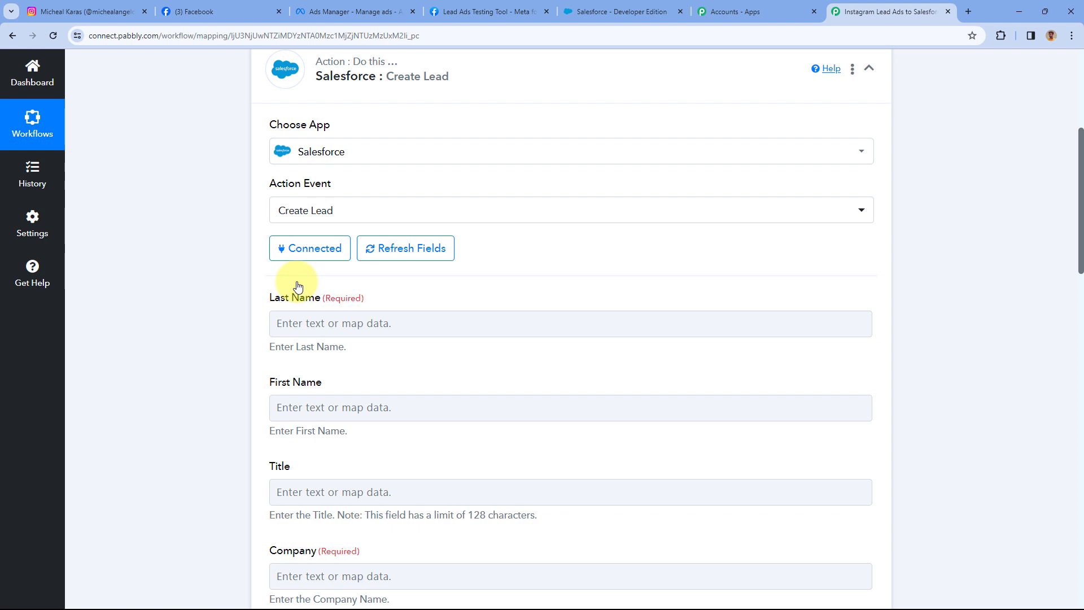
pyautogui.scroll(-2, 298, 285)
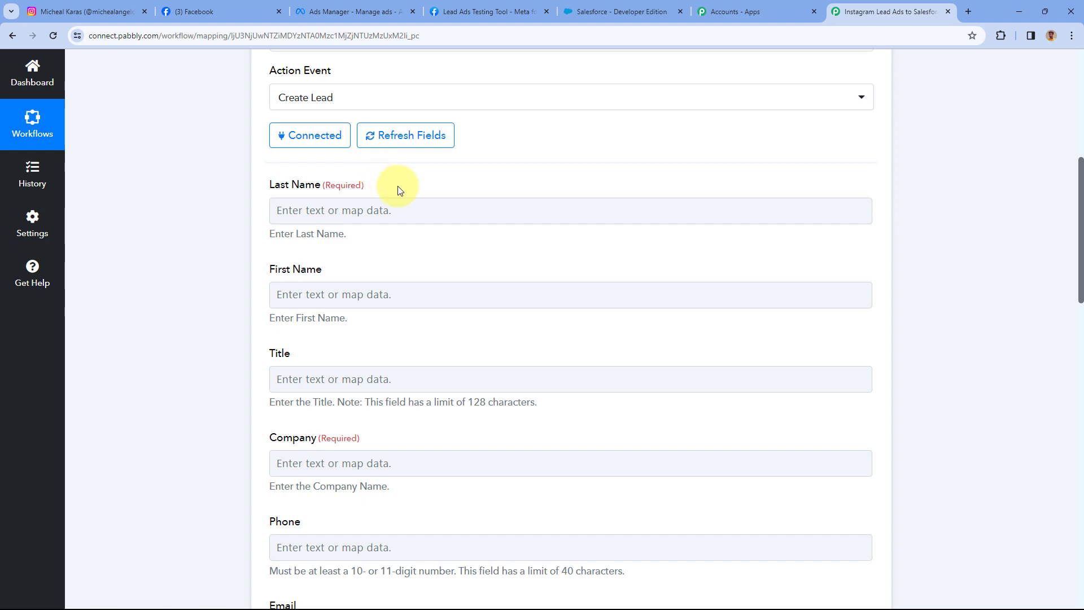
pyautogui.scroll(5, 563, 196)
pyautogui.click(554, 110)
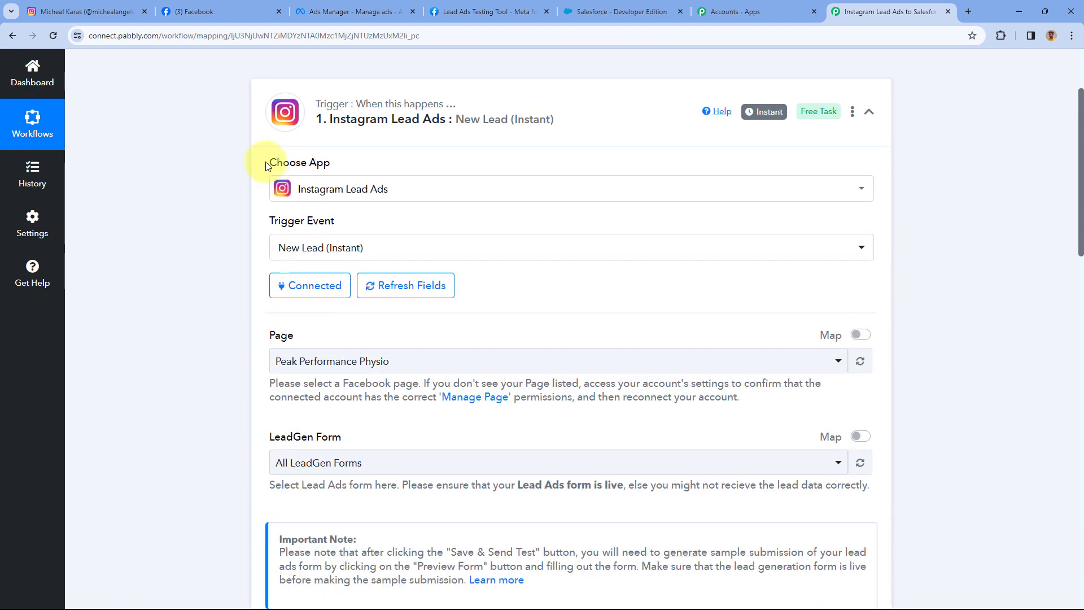
pyautogui.scroll(4, 184, 222)
pyautogui.scroll(-5, 220, 304)
pyautogui.scroll(-5, 221, 293)
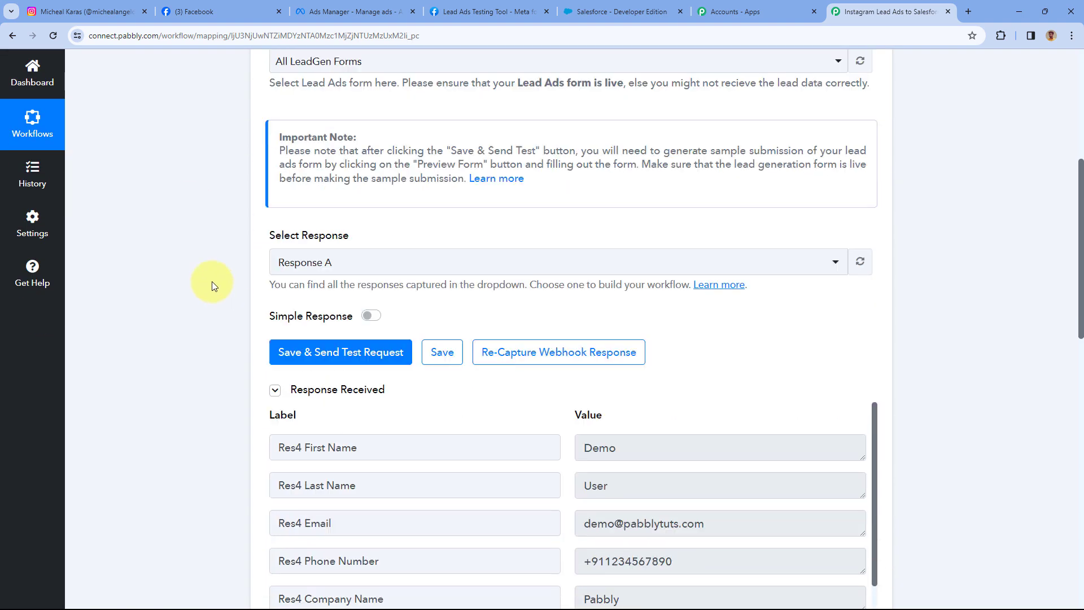
pyautogui.scroll(-3, 395, 225)
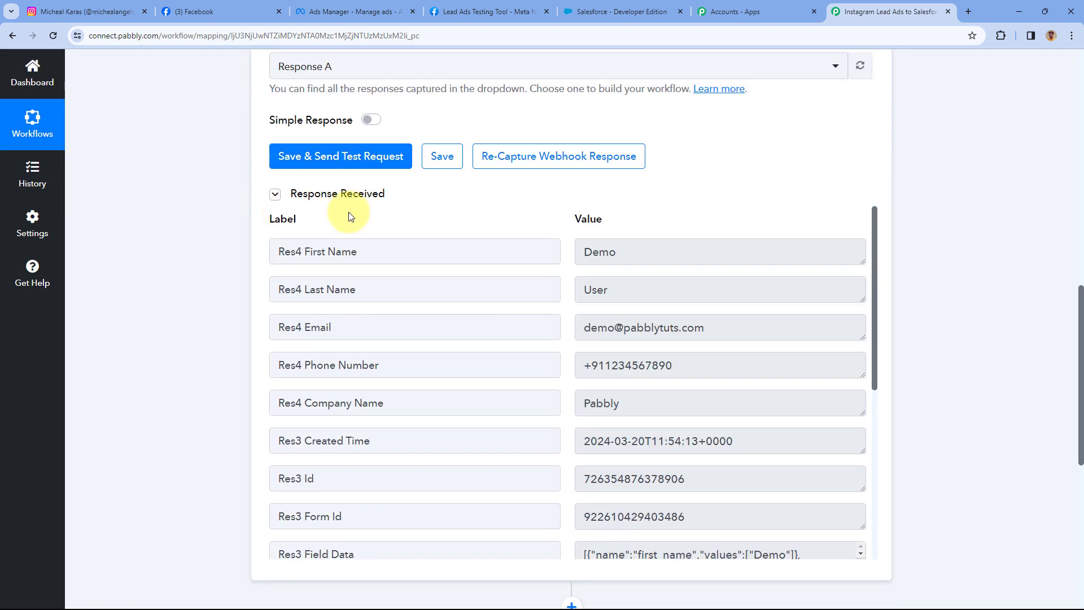
pyautogui.scroll(-1, 532, 210)
pyautogui.scroll(-1, 559, 186)
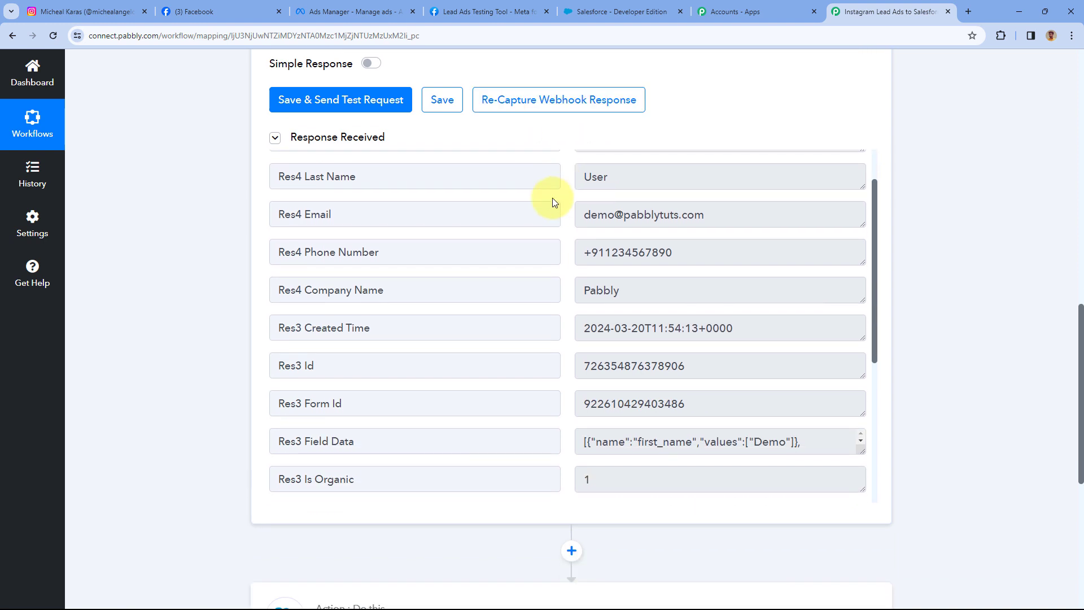
pyautogui.scroll(2, 552, 198)
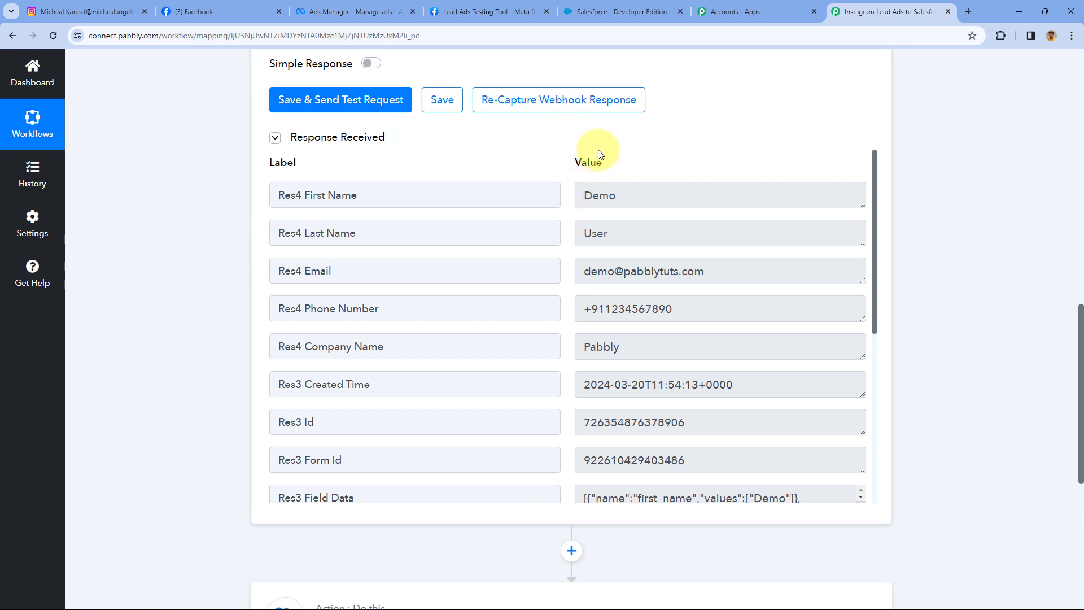
pyautogui.scroll(-6, 203, 320)
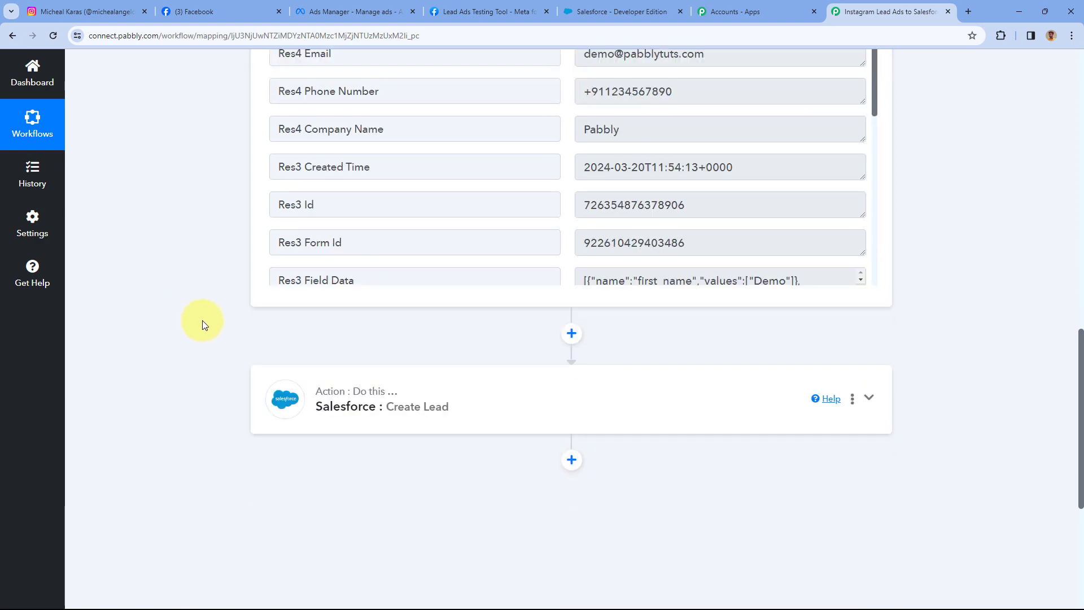
pyautogui.click(511, 405)
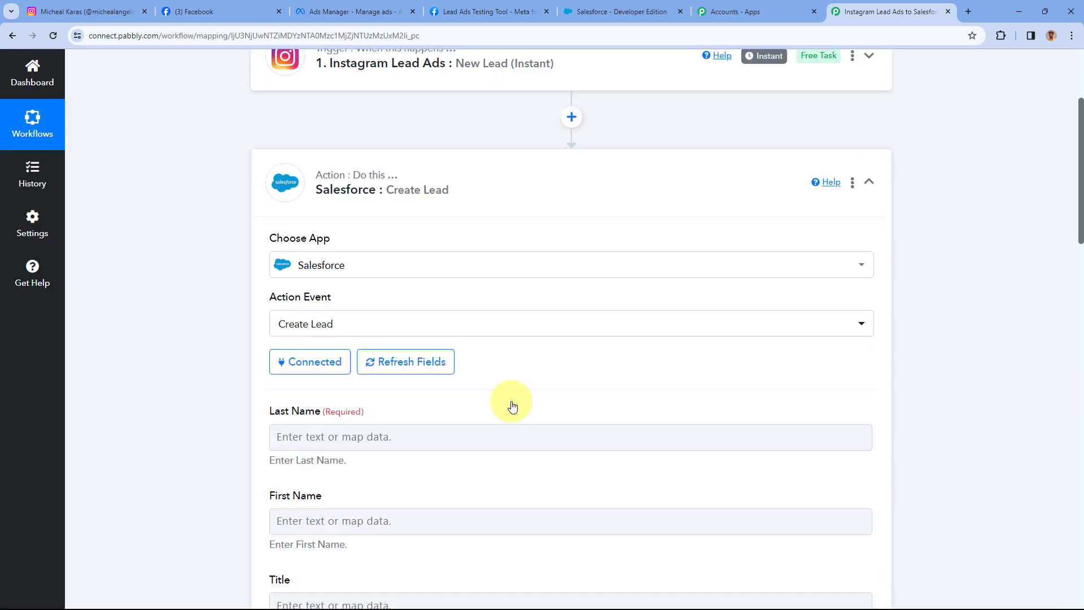
pyautogui.scroll(-3, 175, 236)
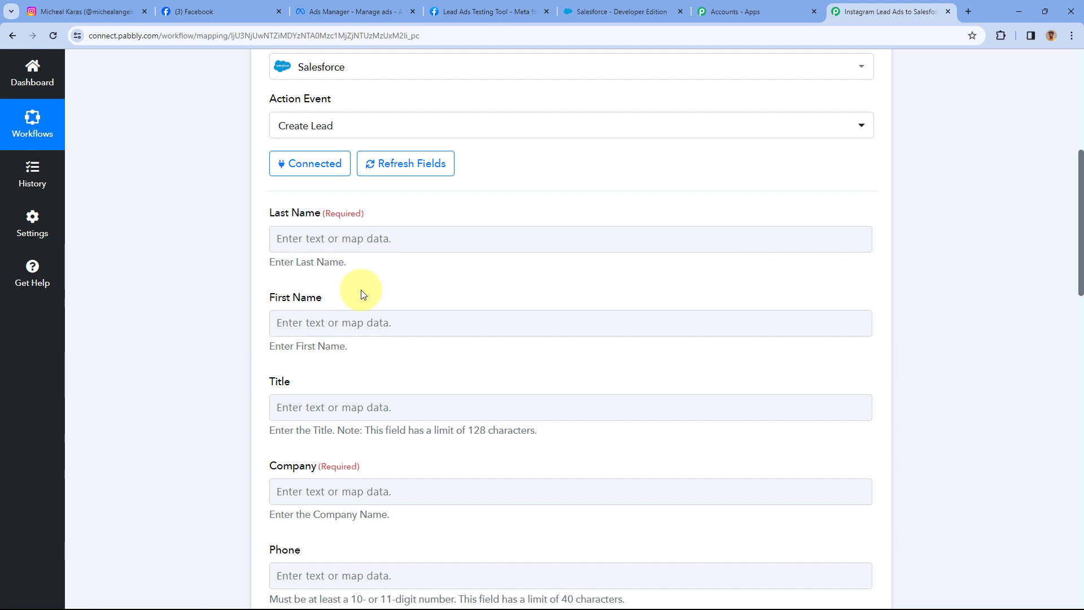
# Map the Instagram lead's last name into the Salesforce Last Name field.
pyautogui.click(315, 249)
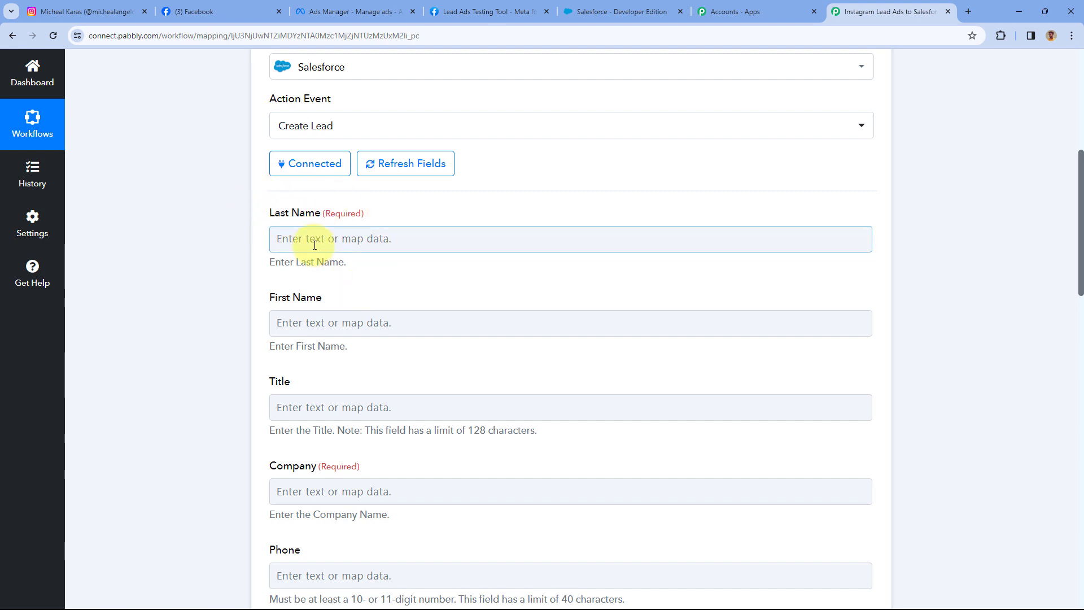
pyautogui.click(317, 241)
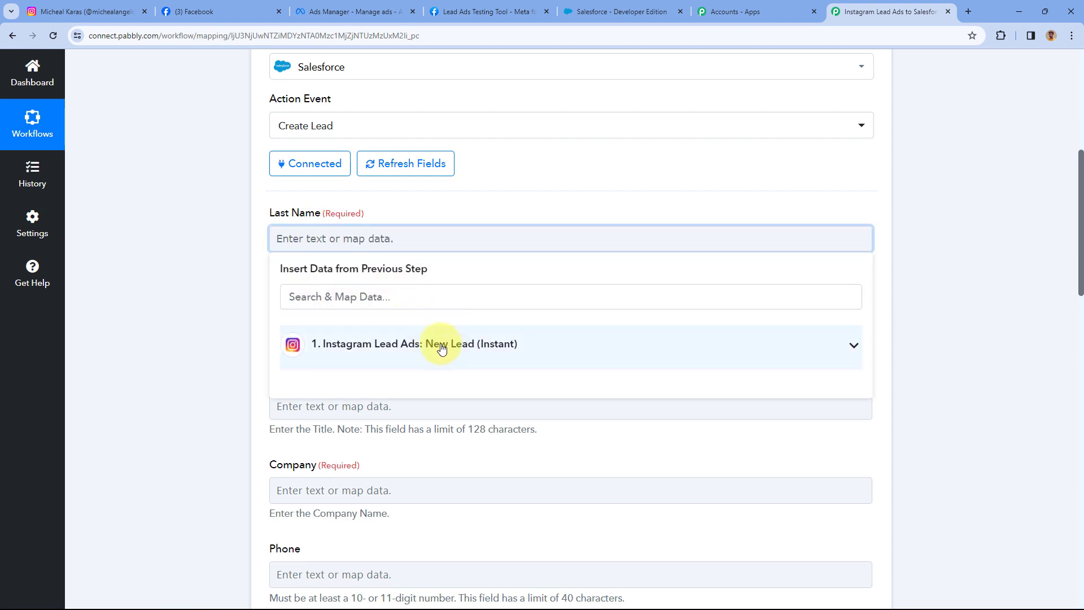
pyautogui.click(443, 349)
pyautogui.scroll(-1, 241, 283)
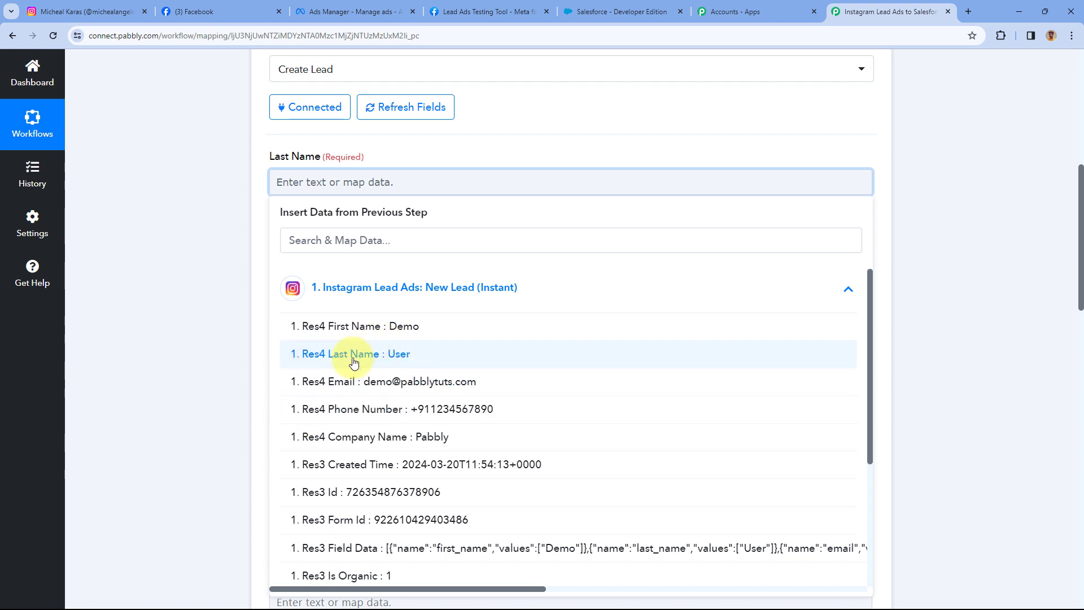
pyautogui.click(354, 361)
pyautogui.click(410, 157)
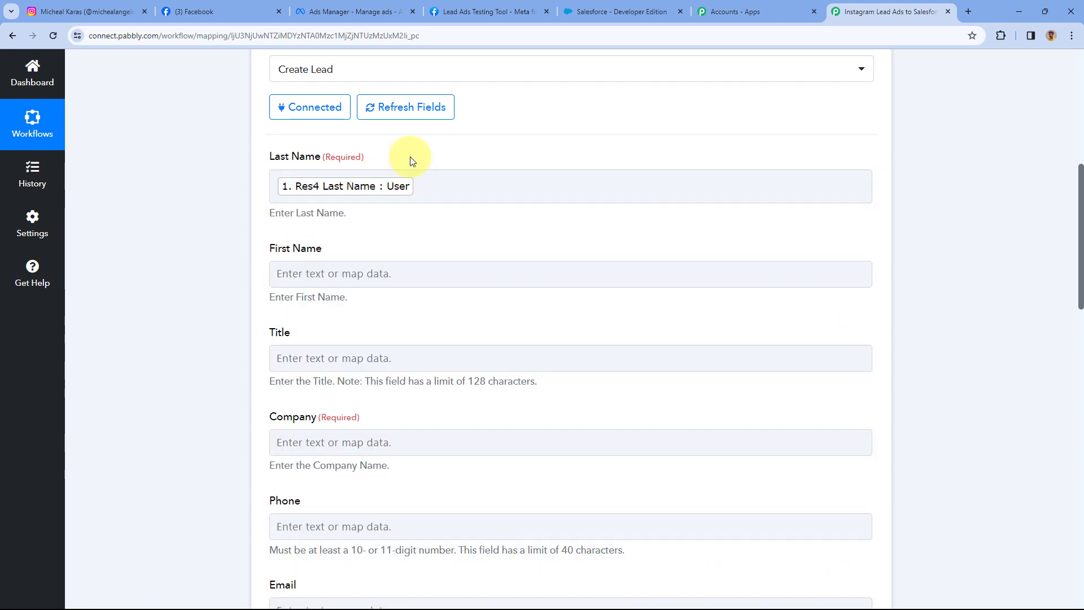
pyautogui.click(446, 178)
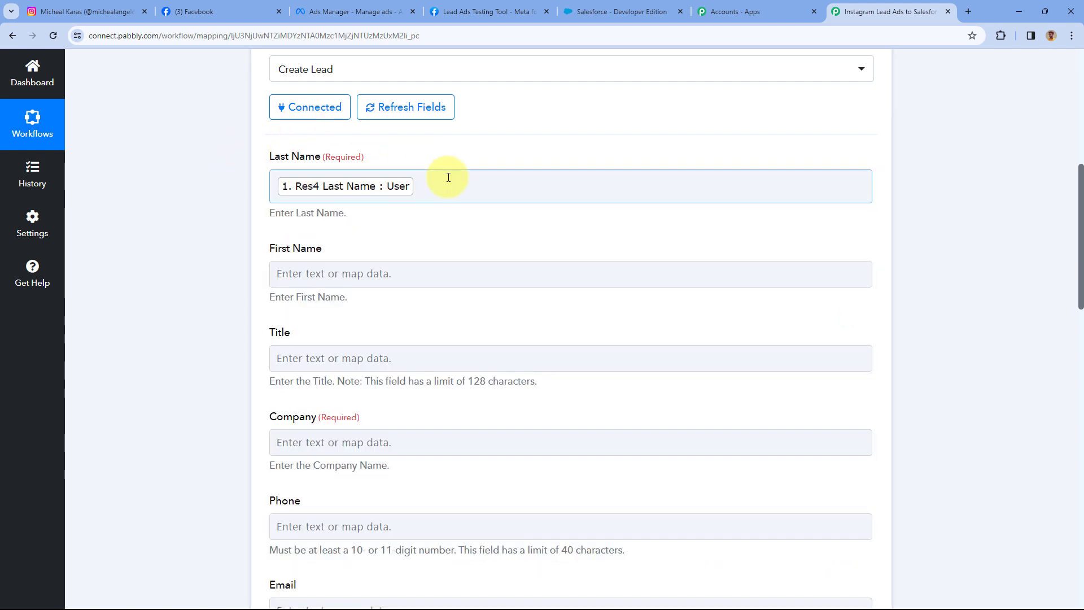
pyautogui.scroll(-2, 387, 131)
# Map the Instagram lead's first name into First Name.
pyautogui.click(331, 163)
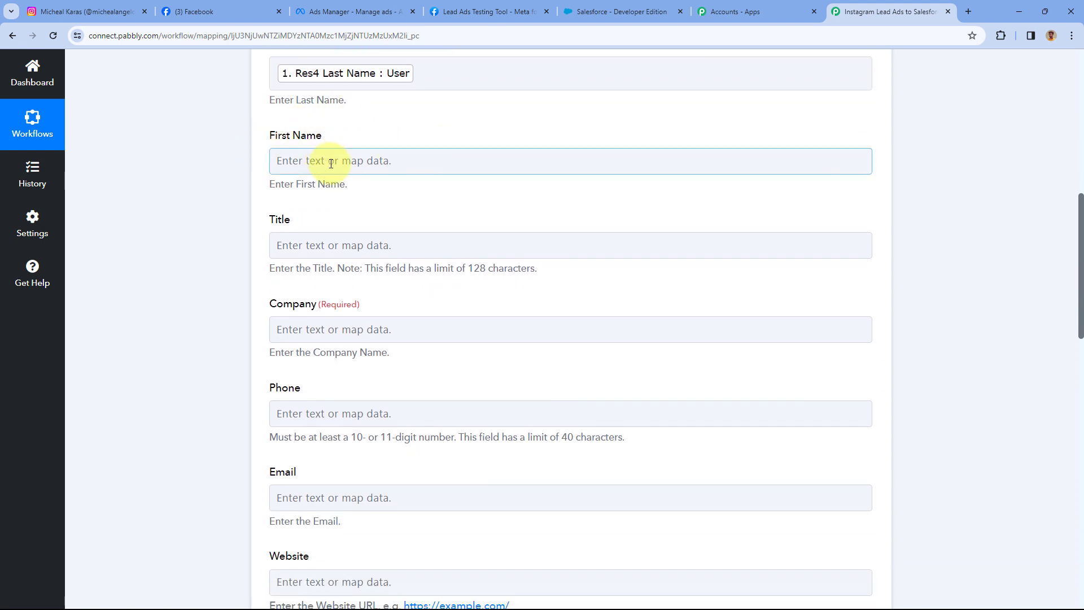
pyautogui.click(331, 163)
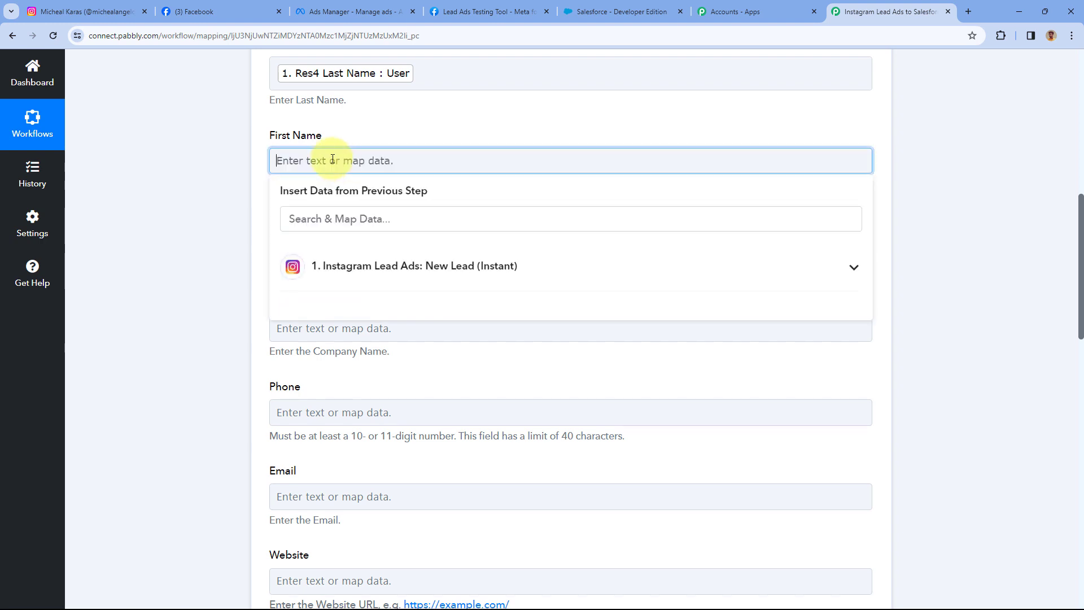
pyautogui.click(394, 278)
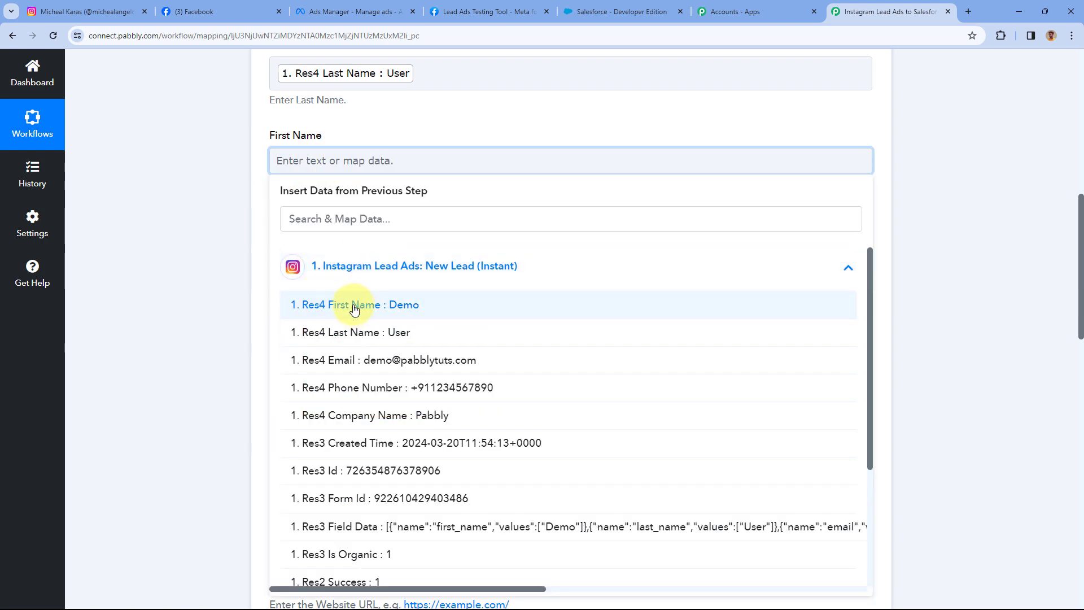
pyautogui.click(354, 309)
pyautogui.click(254, 167)
pyautogui.scroll(-2, 254, 169)
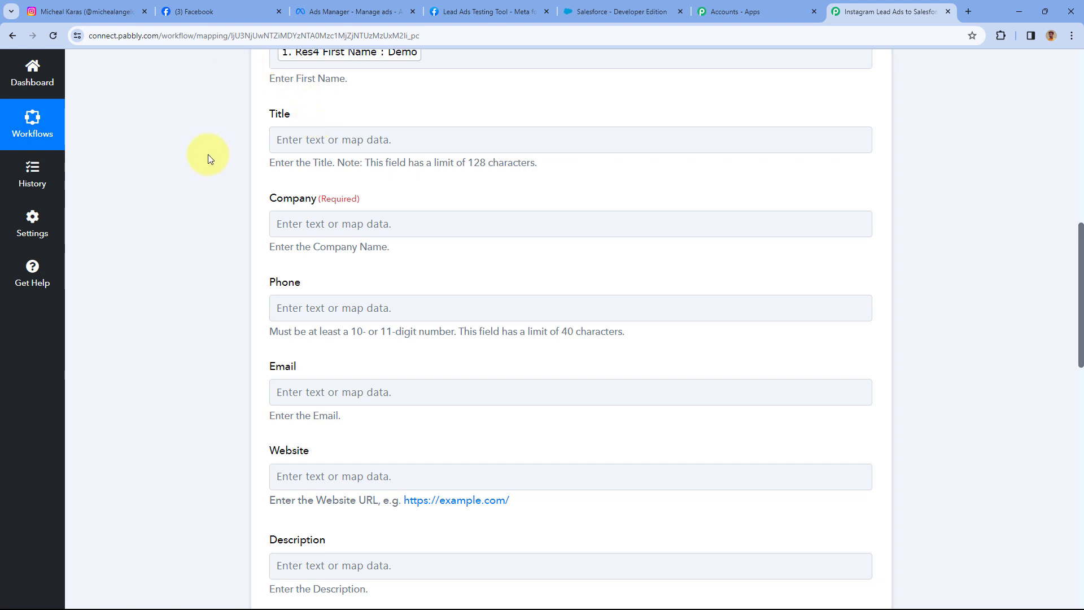
pyautogui.scroll(-1, 377, 120)
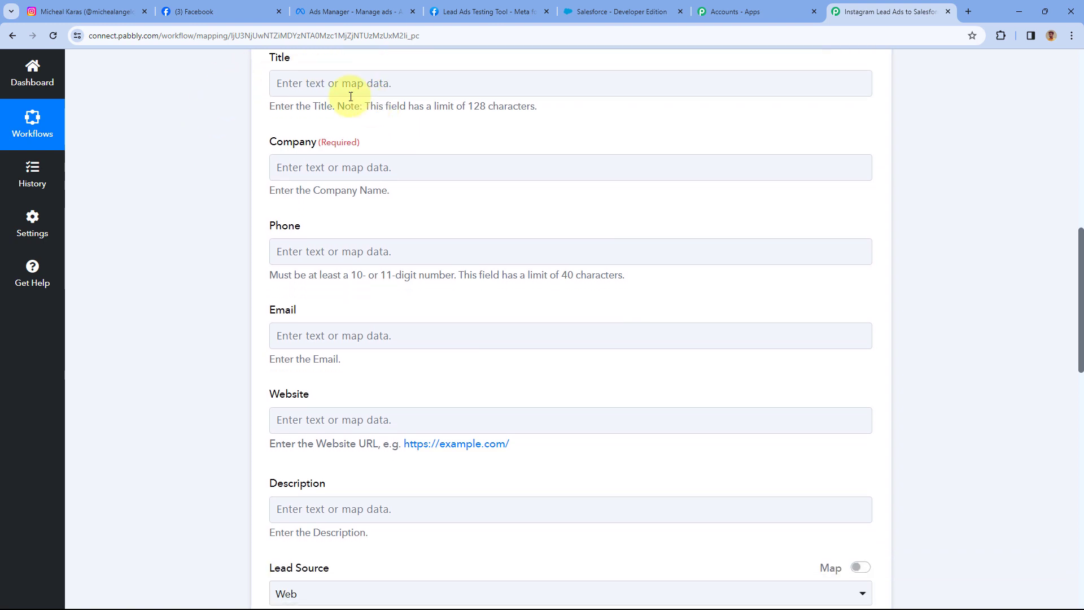
# Map the lead's company name into Company and phone number into Phone.
pyautogui.click(380, 164)
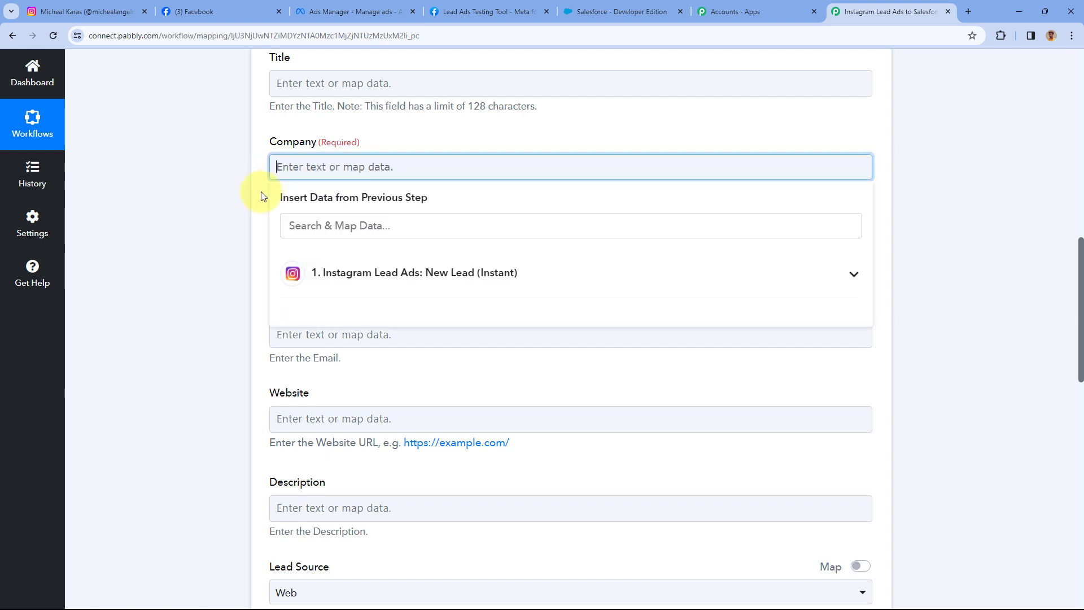
pyautogui.click(359, 273)
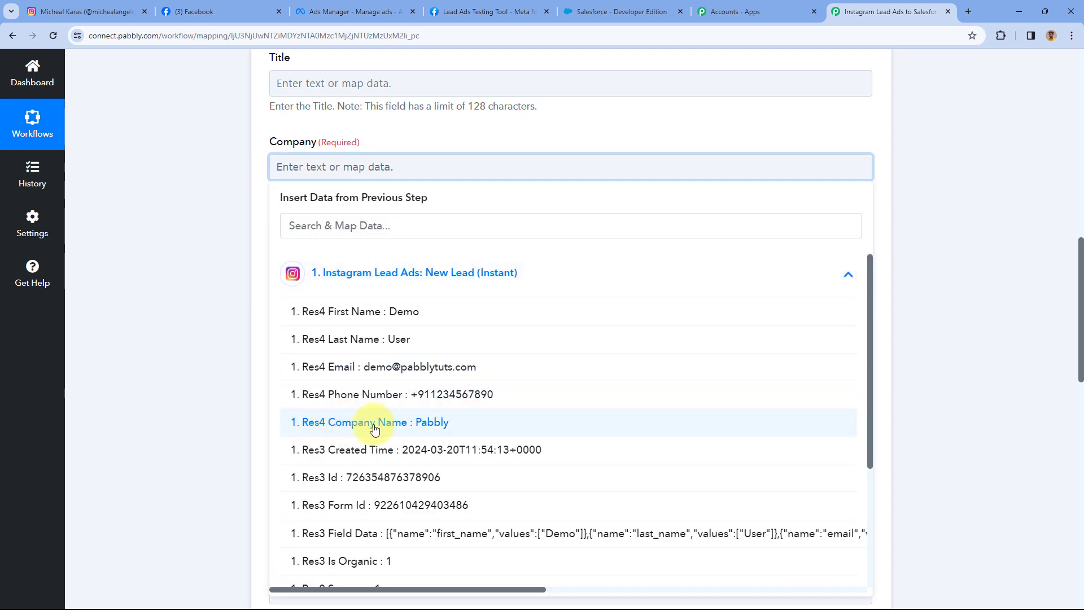
pyautogui.click(359, 422)
pyautogui.click(225, 178)
pyautogui.scroll(-1, 233, 188)
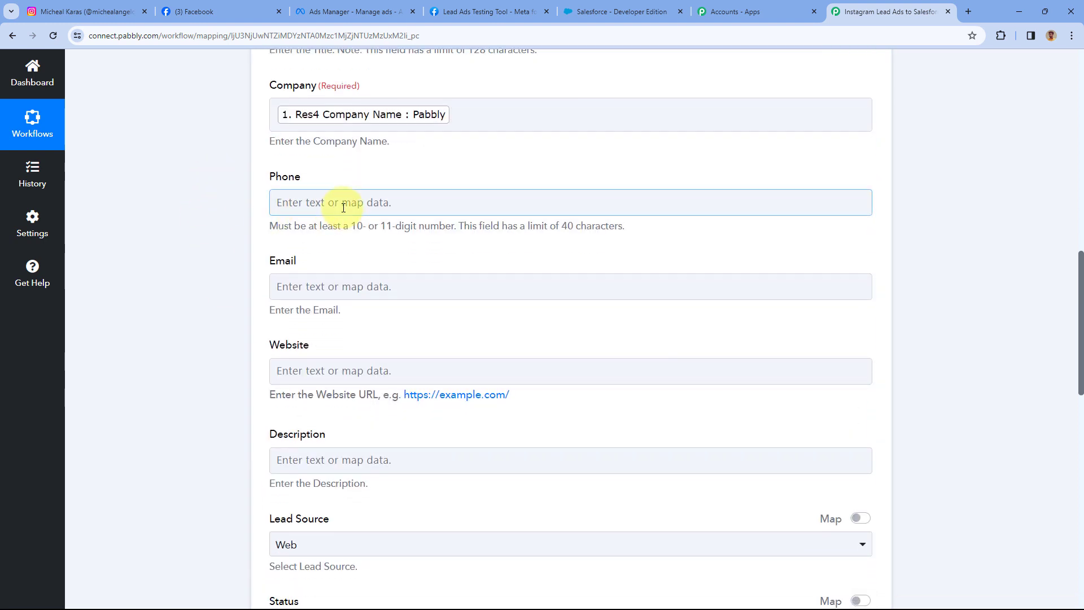
pyautogui.click(348, 204)
pyautogui.click(383, 316)
pyautogui.click(388, 439)
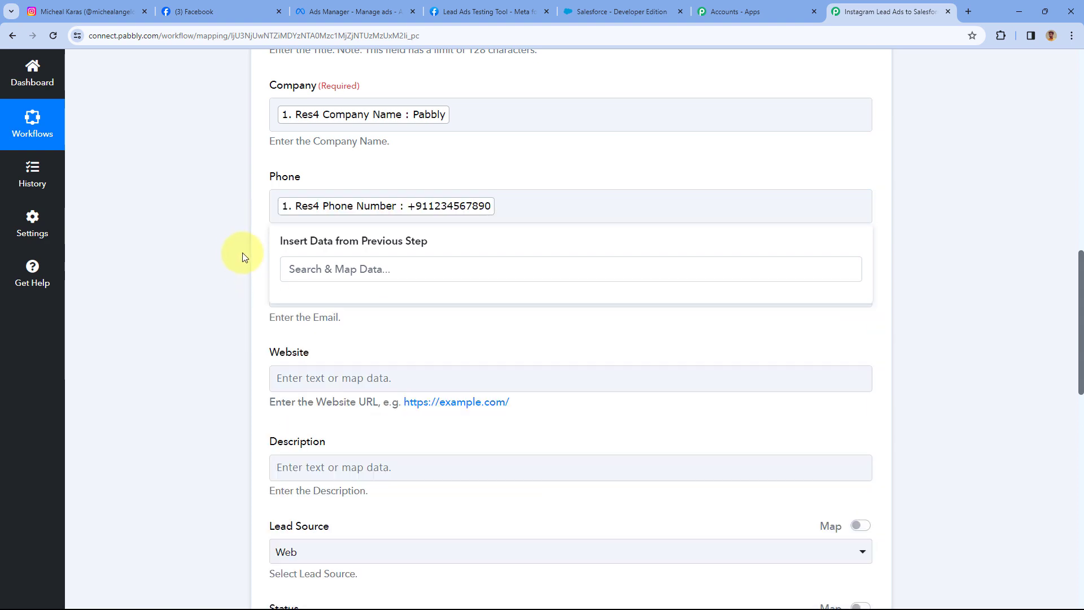
# Map the lead's email address into Email and review the mapped fields.
pyautogui.click(242, 254)
pyautogui.click(314, 290)
pyautogui.scroll(-2, 299, 291)
pyautogui.click(289, 291)
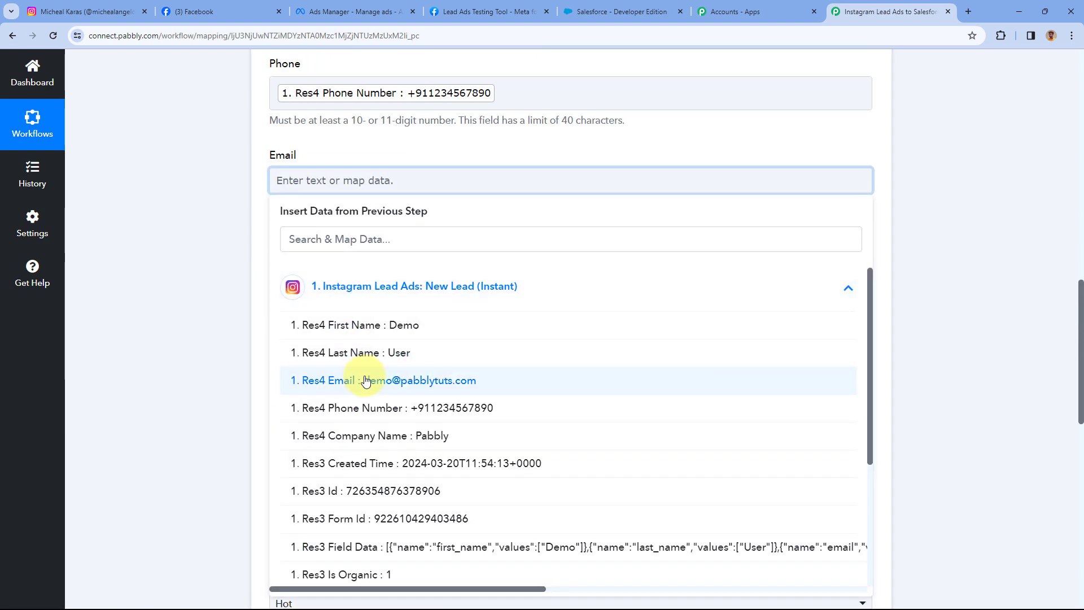
pyautogui.click(355, 380)
pyautogui.click(245, 181)
pyautogui.scroll(3, 315, 148)
pyautogui.scroll(5, 315, 148)
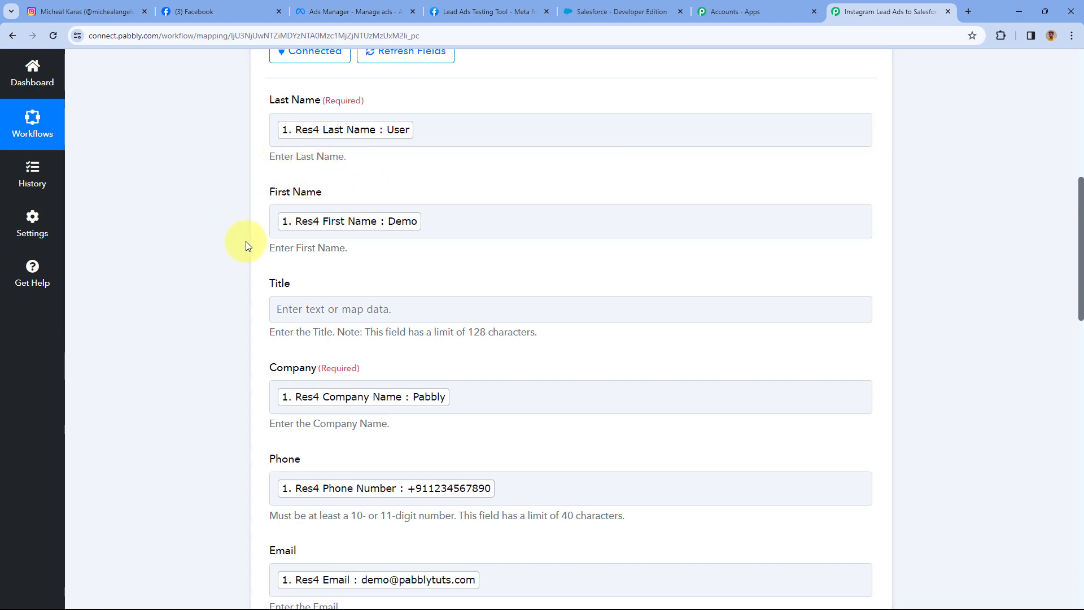
pyautogui.scroll(-4, 246, 242)
pyautogui.scroll(-3, 246, 242)
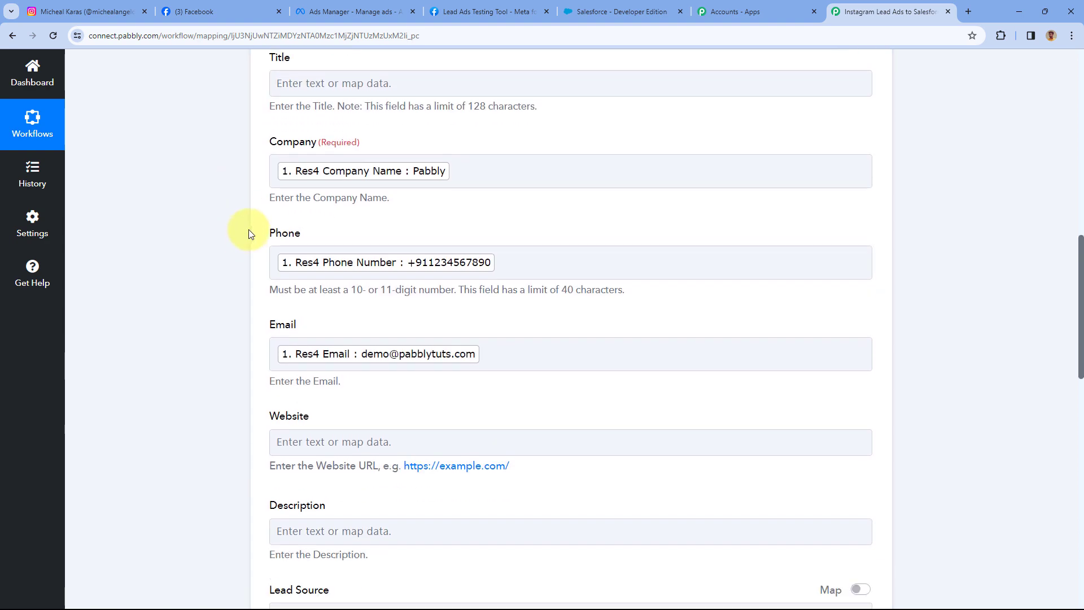
pyautogui.scroll(-2, 327, 243)
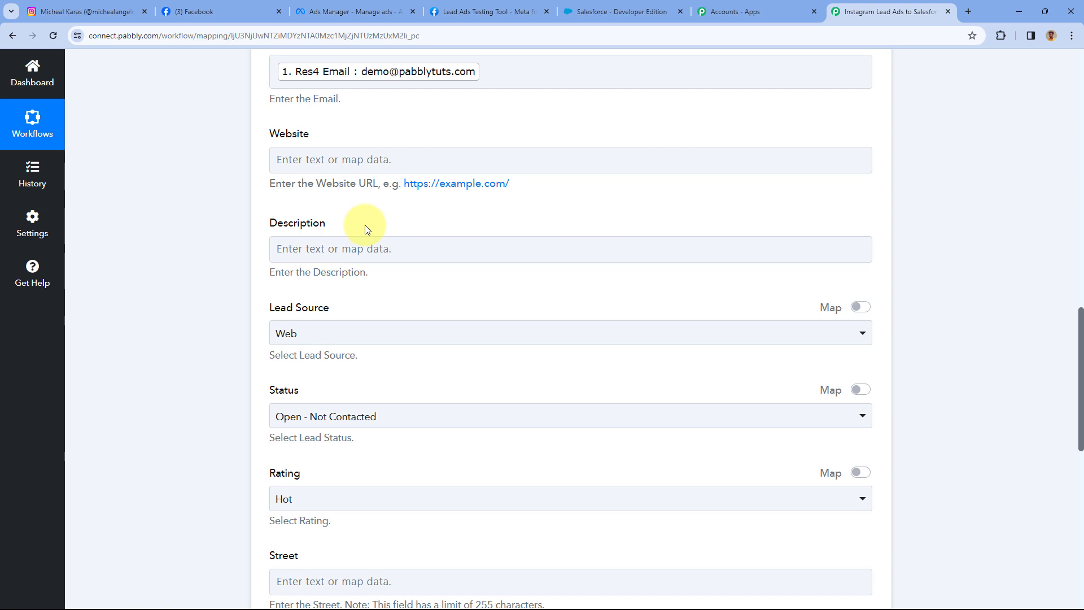
pyautogui.click(382, 233)
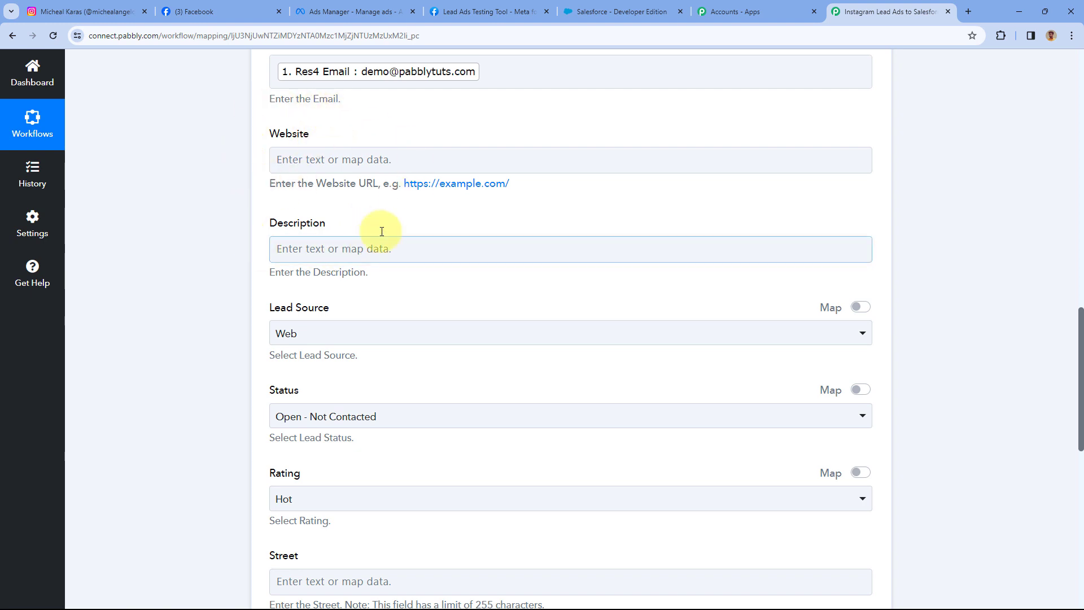
pyautogui.scroll(-3, 376, 206)
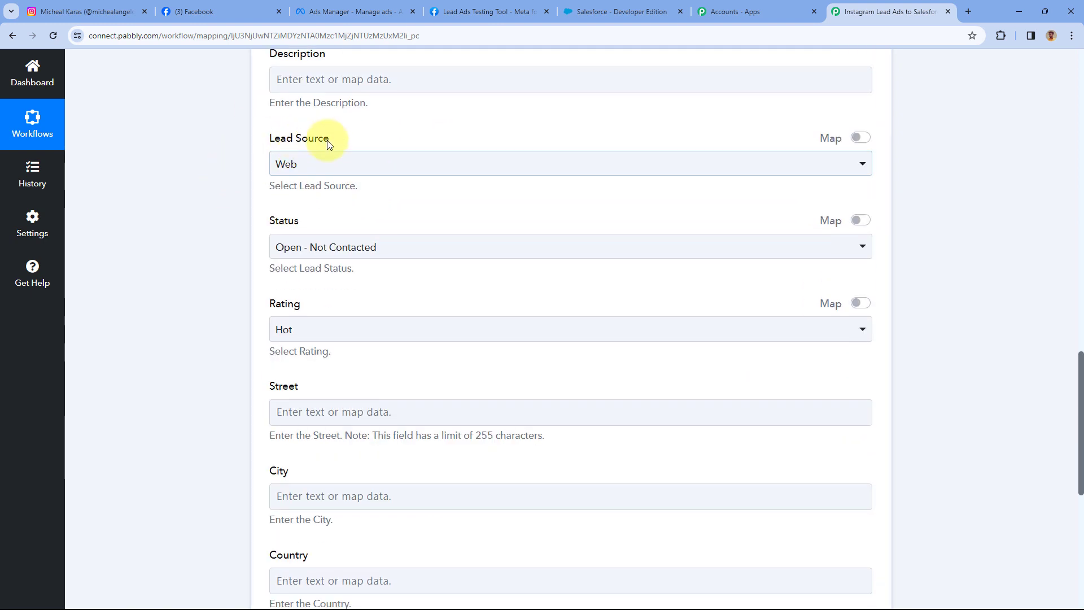
# Choose Web for Lead Source, Open - Not Contacted for Status and Hot for Rating.
pyautogui.click(328, 167)
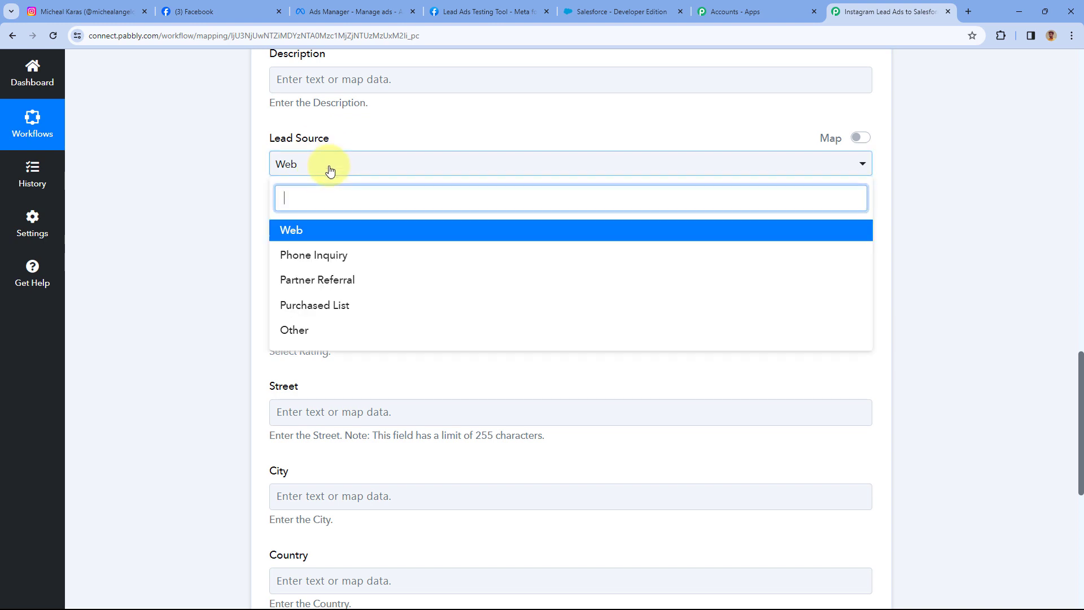
pyautogui.click(320, 232)
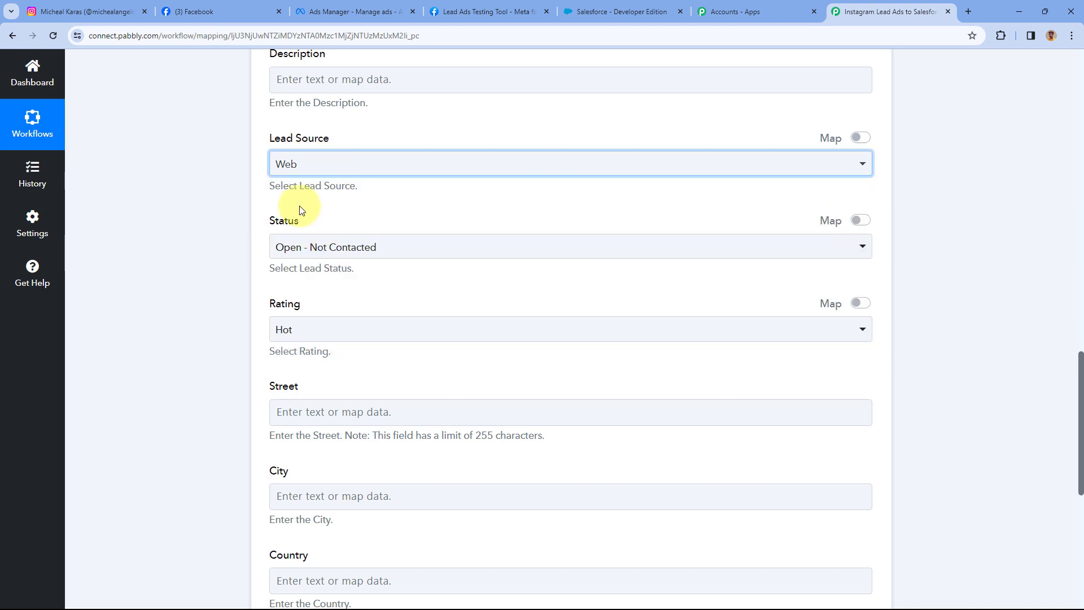
pyautogui.scroll(-1, 303, 219)
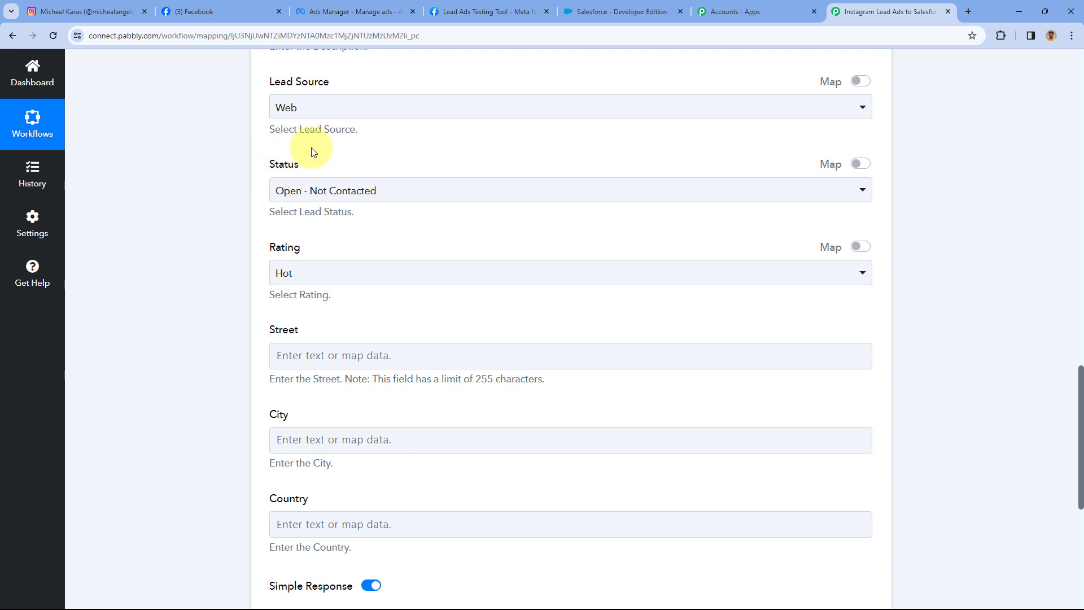
pyautogui.click(357, 197)
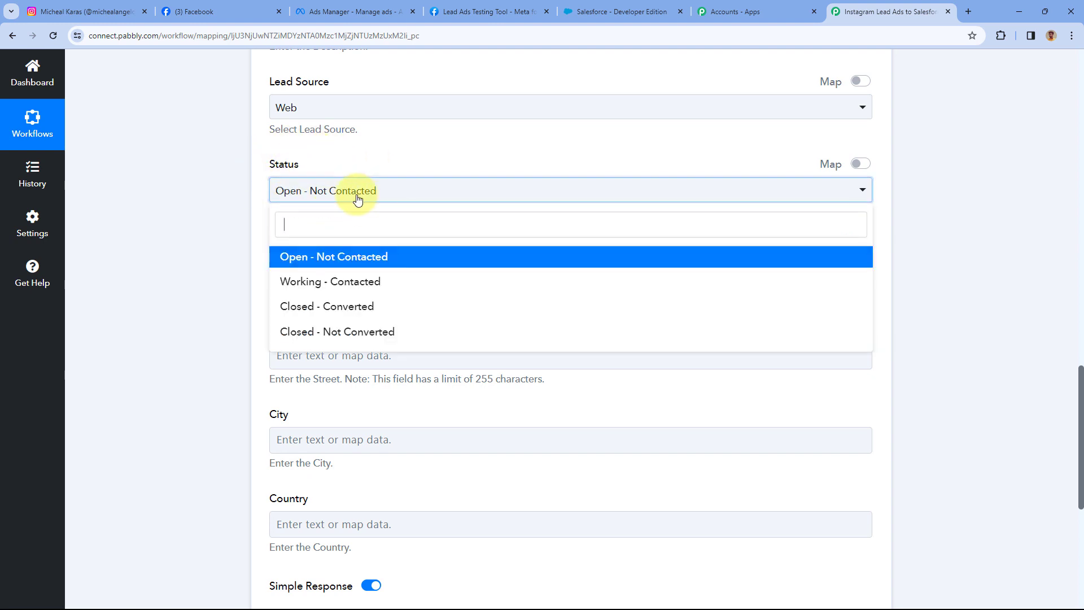
pyautogui.click(316, 260)
pyautogui.click(336, 280)
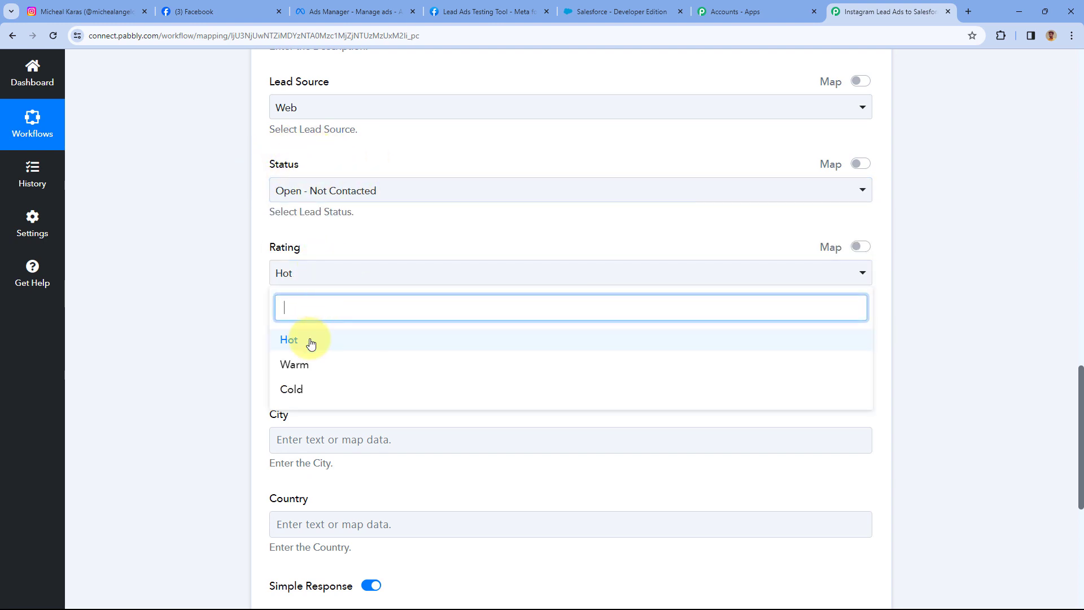
pyautogui.click(310, 341)
pyautogui.scroll(-2, 327, 244)
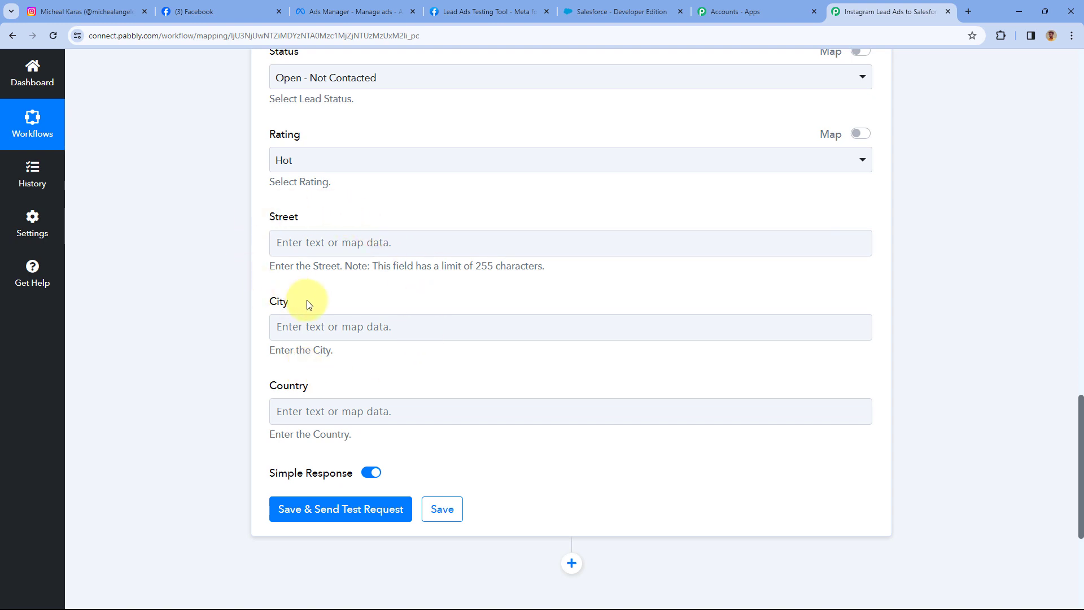
pyautogui.scroll(-4, 236, 310)
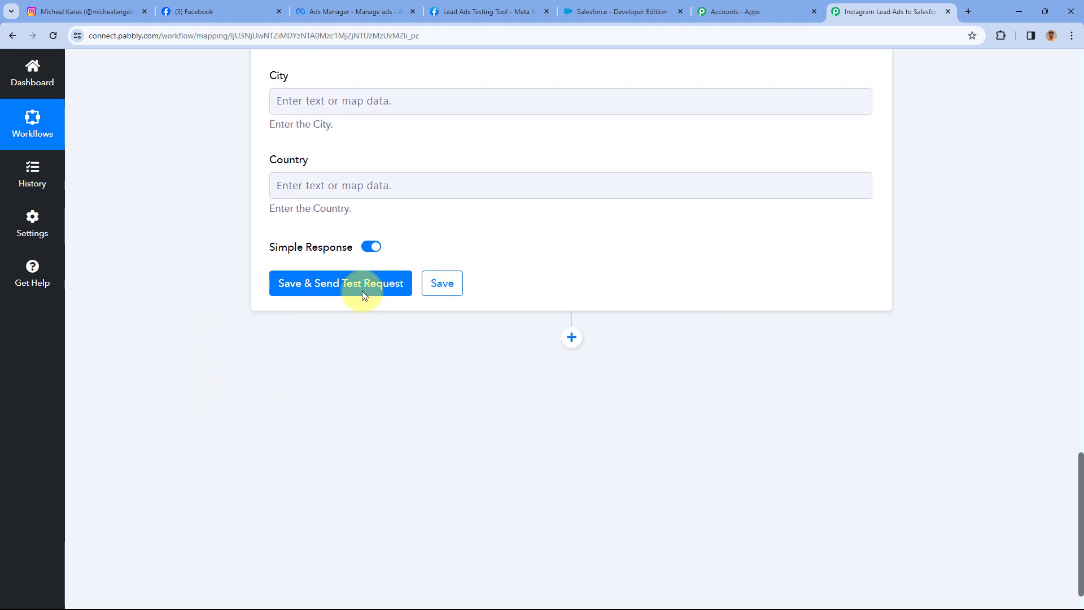
# Send the Create Lead test request and review Salesforce's duplicate-lead response.
pyautogui.click(339, 298)
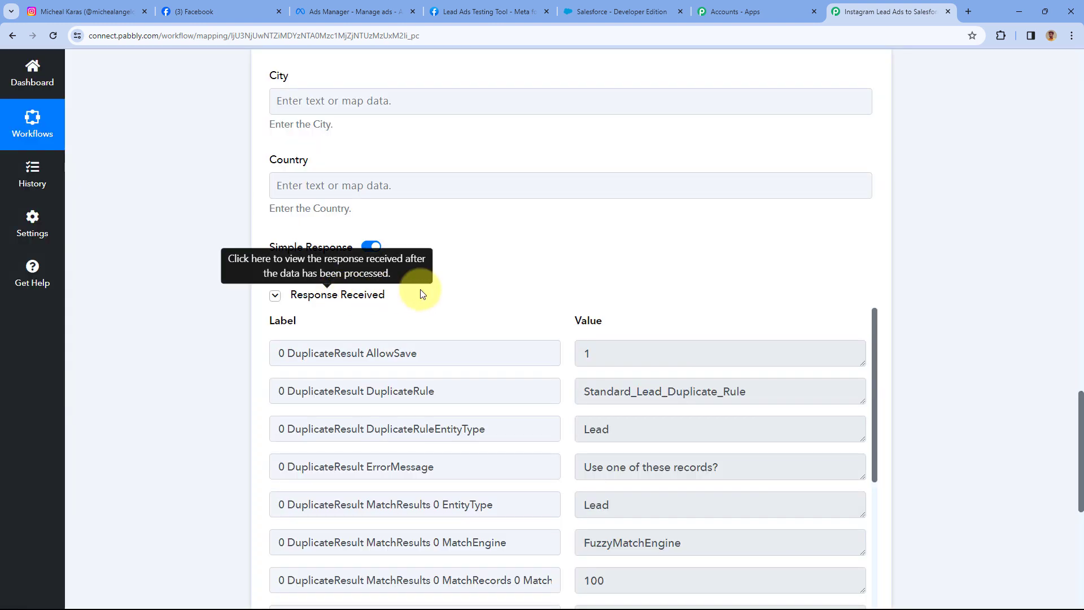
pyautogui.scroll(-3, 479, 404)
pyautogui.scroll(-1, 491, 286)
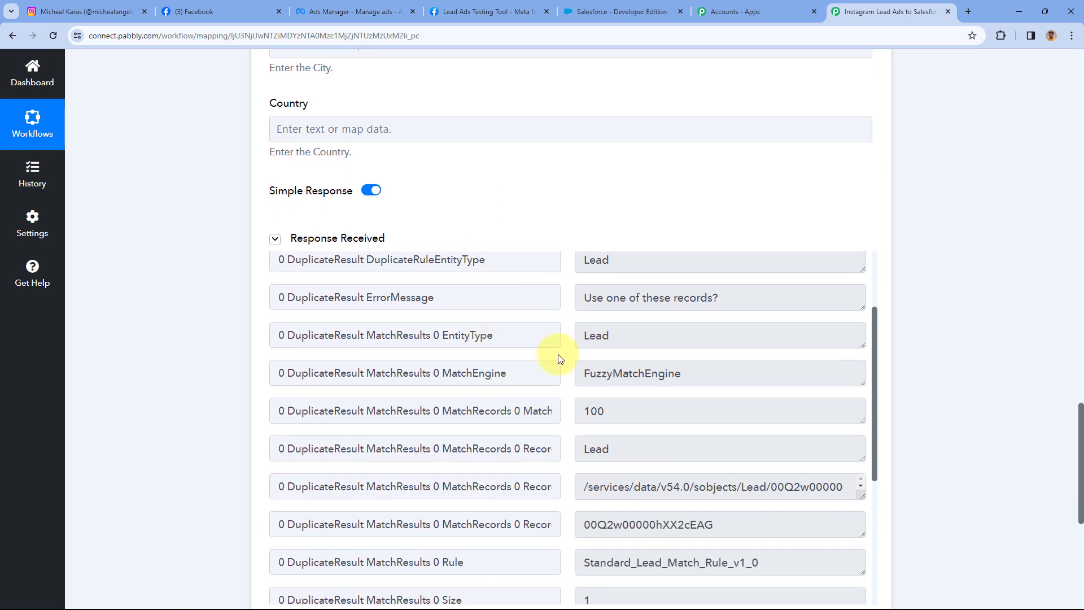
pyautogui.scroll(15, 525, 248)
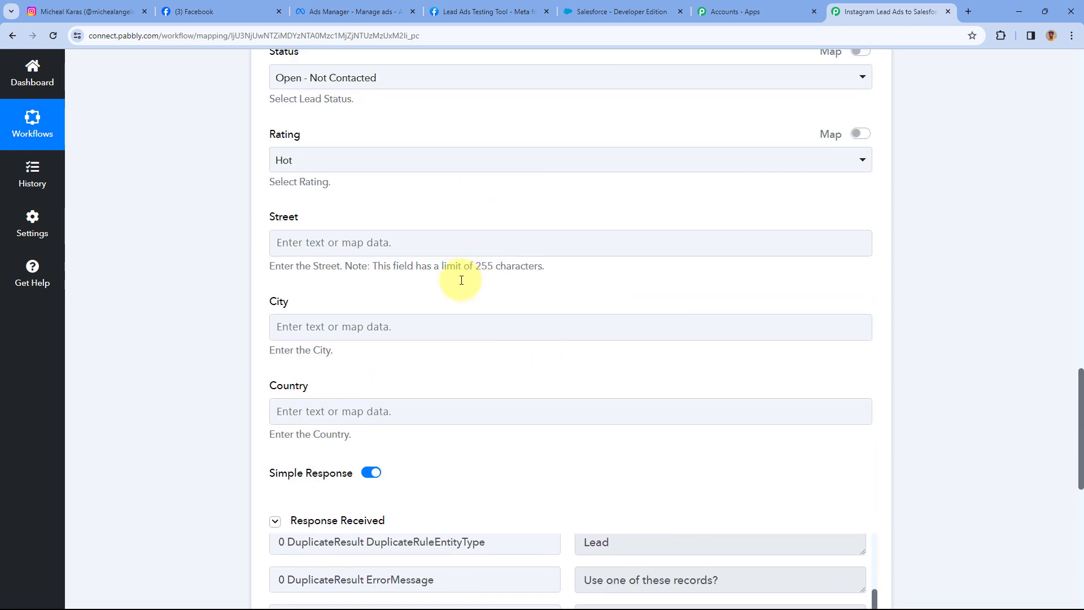
pyautogui.scroll(2, 459, 317)
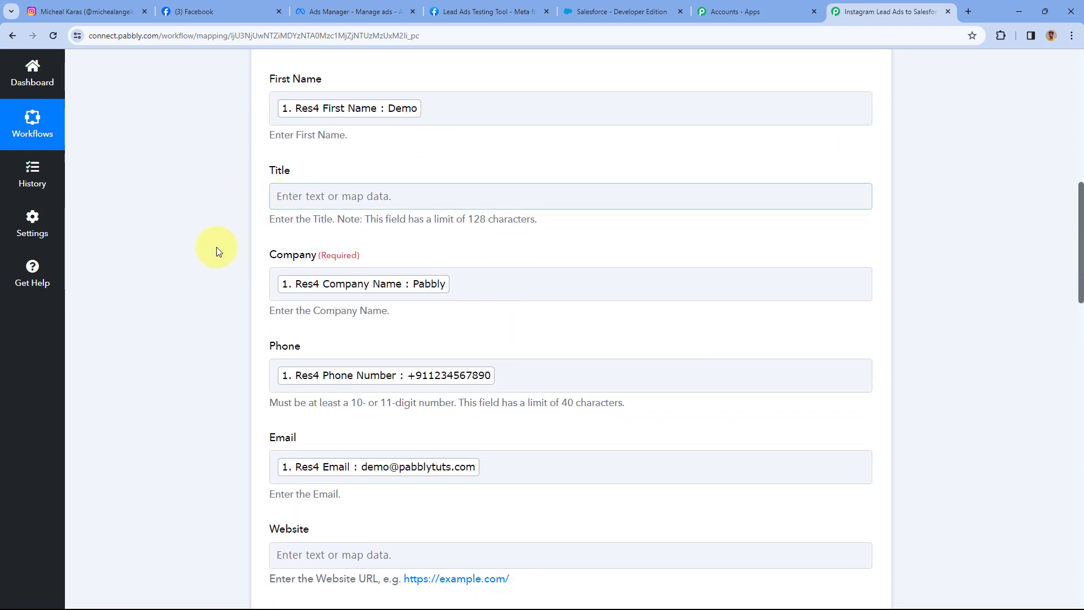
pyautogui.scroll(3, 429, 181)
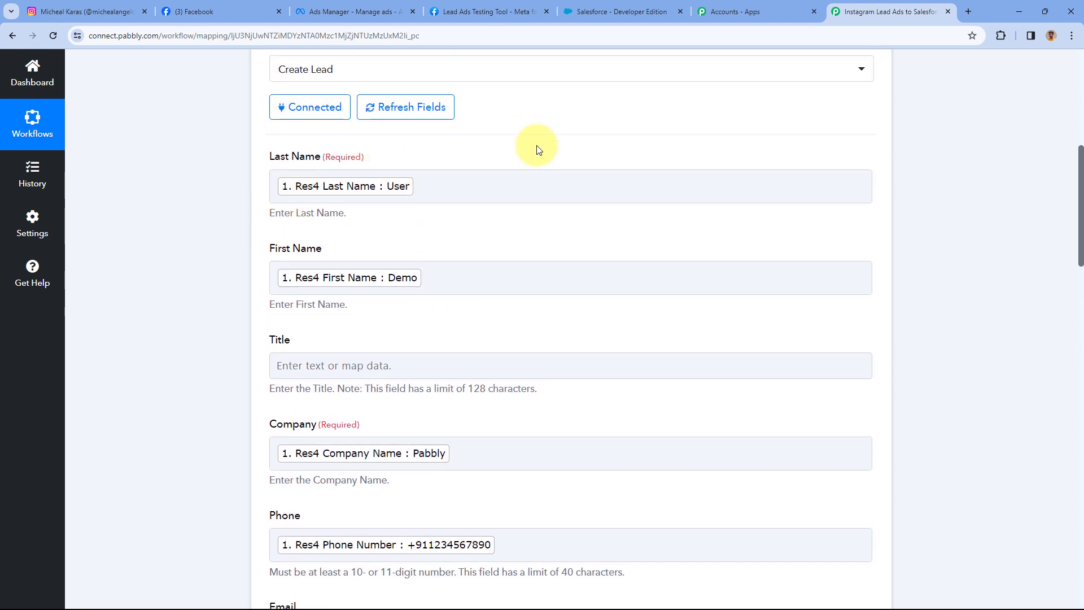
# Open the test lead's record from the Salesforce Leads list and compare it with the Meta testing tool.
pyautogui.click(621, 11)
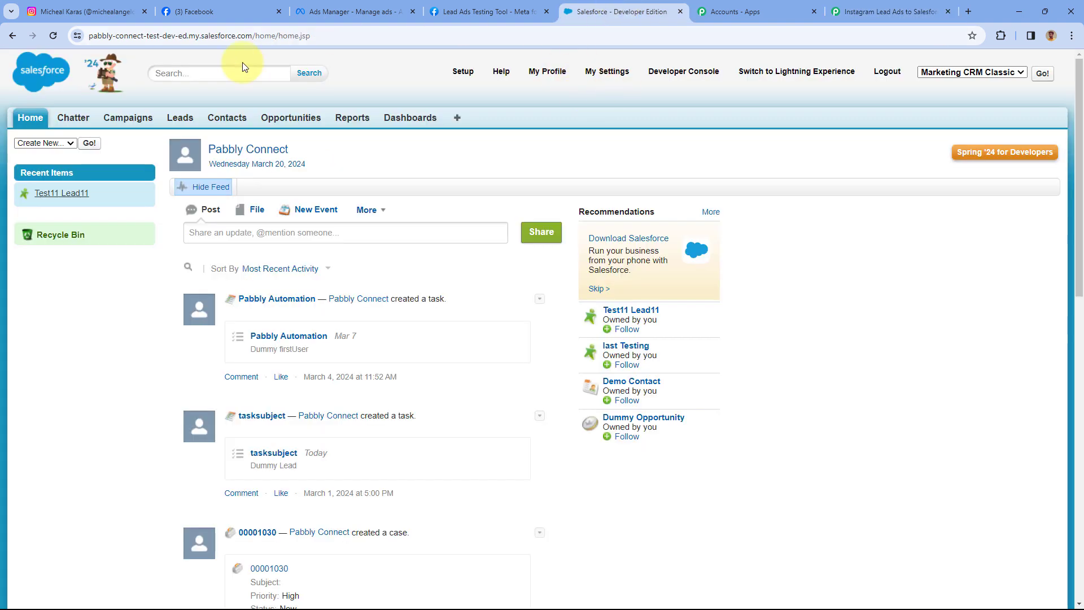
pyautogui.click(179, 125)
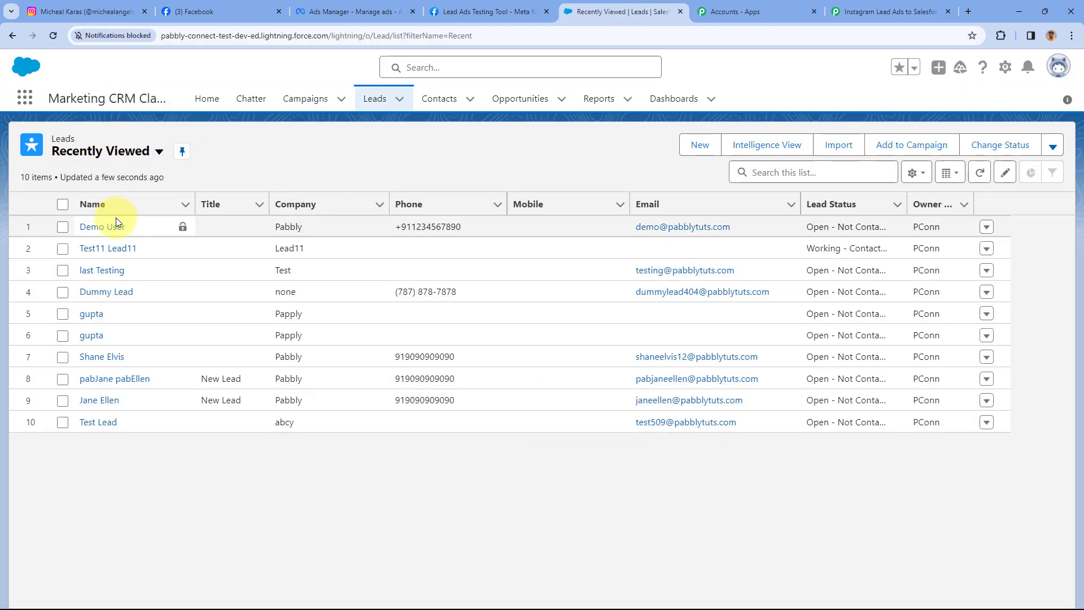
pyautogui.click(115, 227)
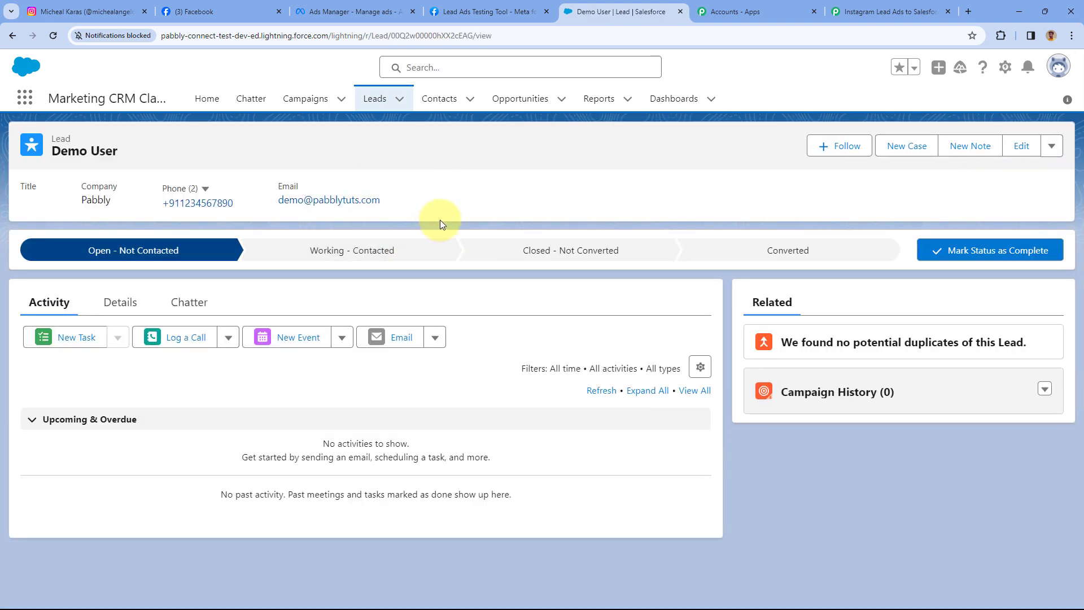
pyautogui.click(455, 11)
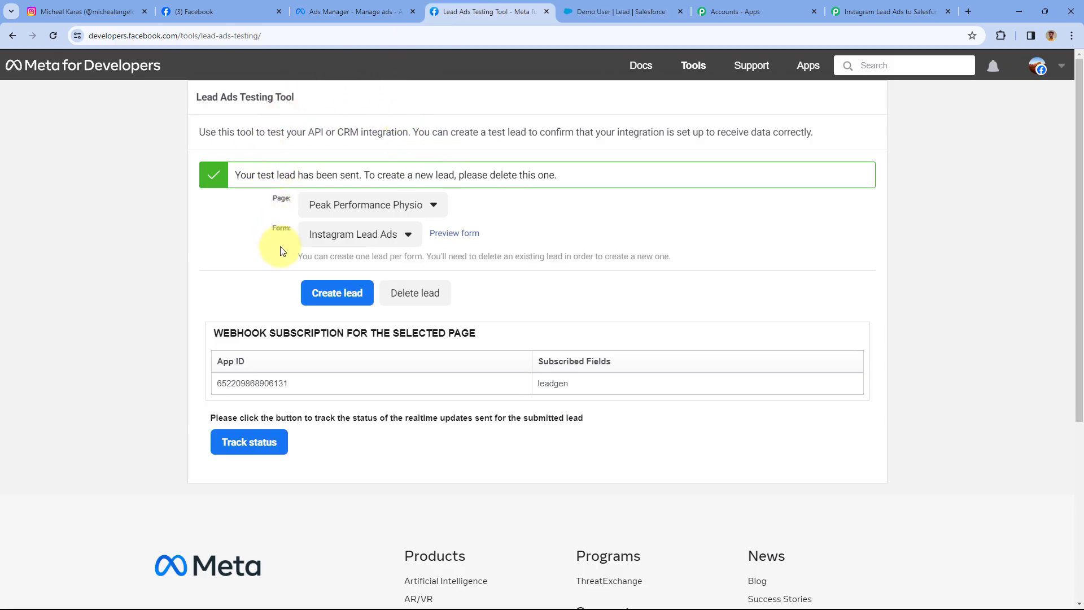
pyautogui.click(634, 11)
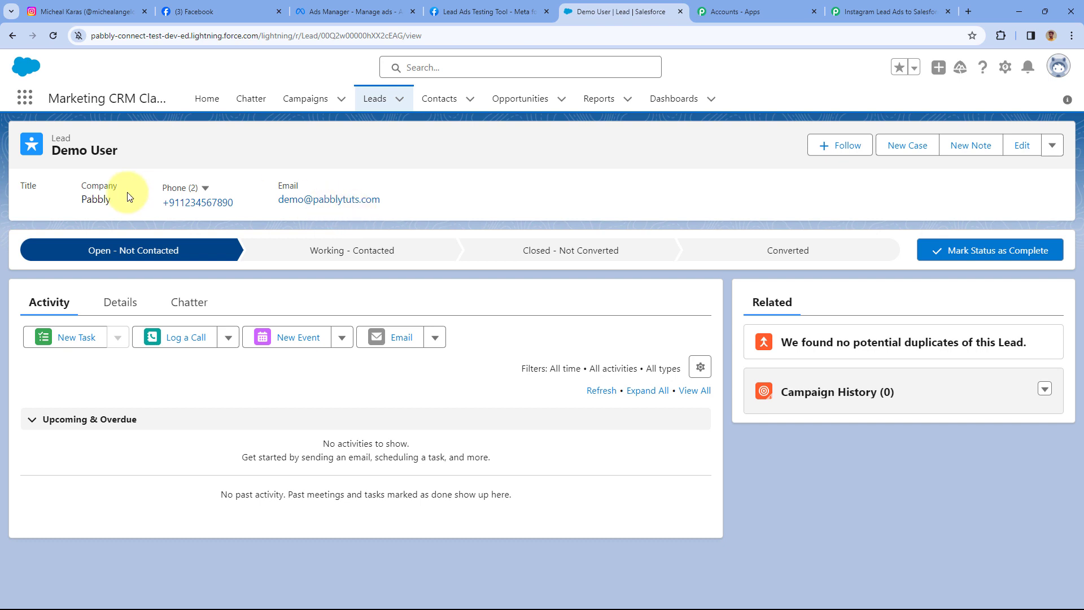
# Highlight the lead's name, company Pabbly, phone and email, then return to the Pabbly workflow.
pyautogui.moveTo(119, 151); pyautogui.dragTo(54, 151)
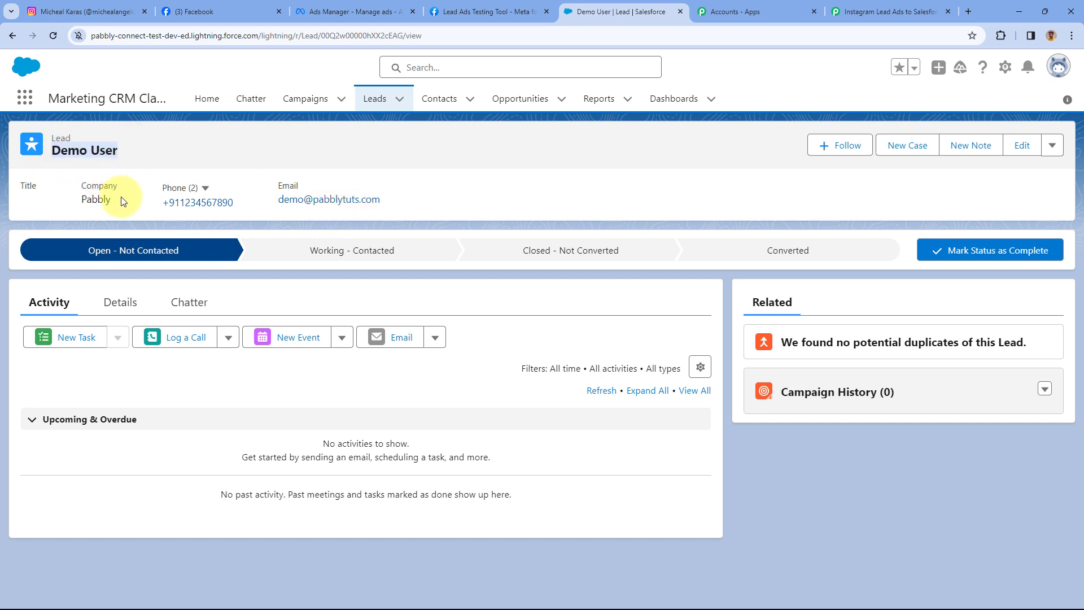
pyautogui.moveTo(133, 206); pyautogui.dragTo(84, 201)
pyautogui.moveTo(236, 203); pyautogui.dragTo(175, 200)
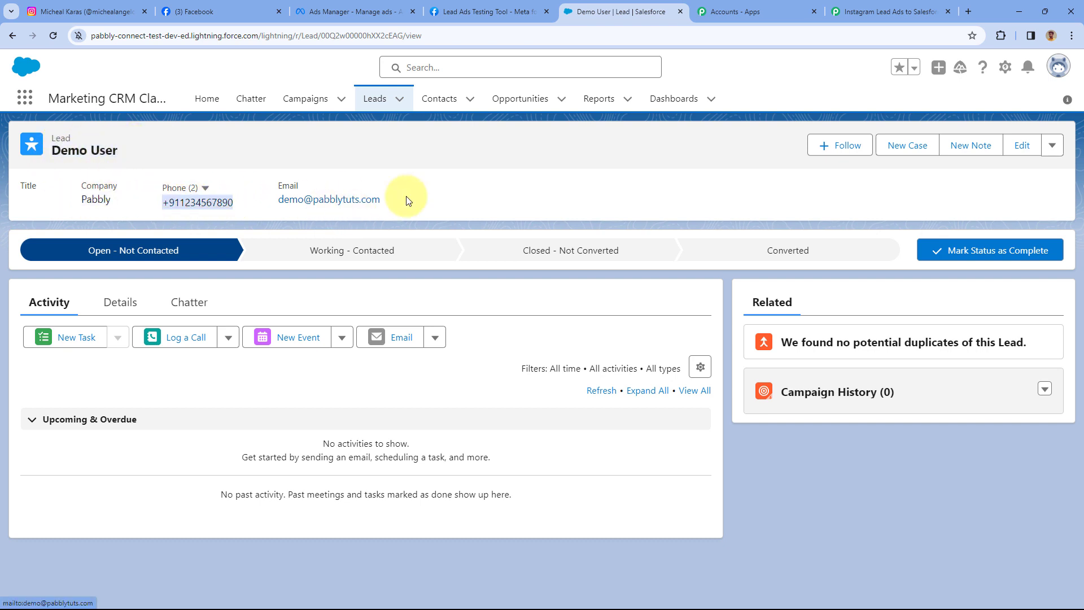
pyautogui.moveTo(407, 199); pyautogui.dragTo(262, 194)
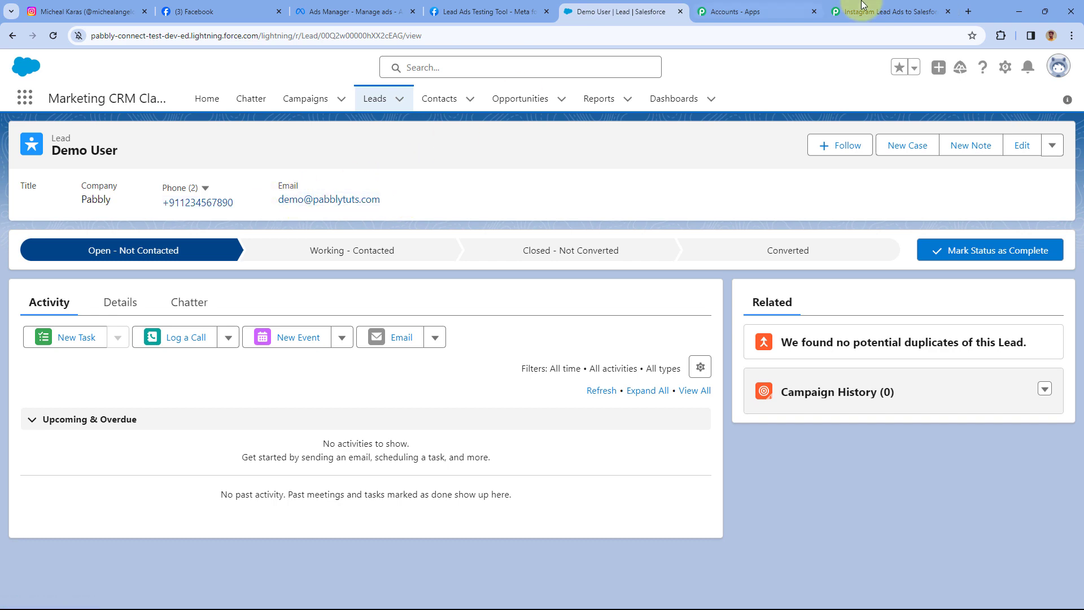
pyautogui.click(884, 11)
pyautogui.scroll(4, 621, 150)
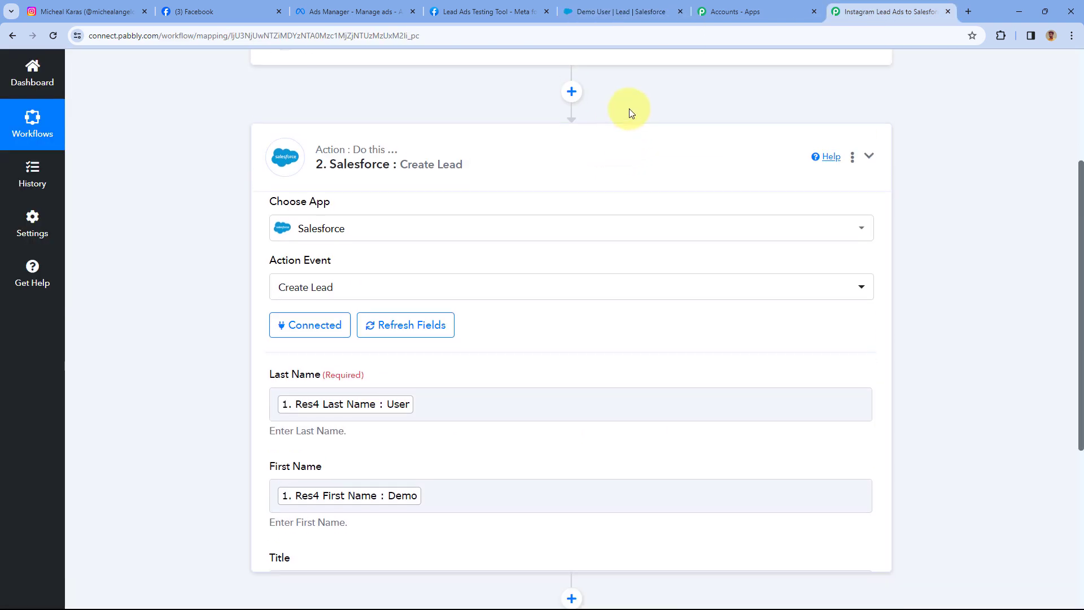
# Collapse the Salesforce Create Lead step, then go to Meta's Lead Ads Testing Tool page.
pyautogui.click(630, 141)
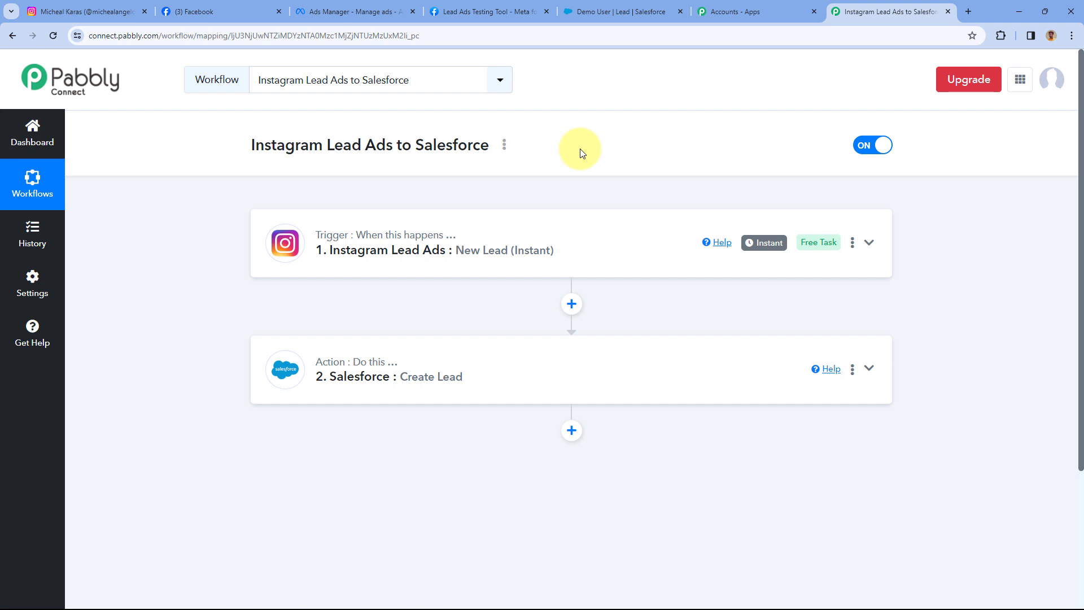
pyautogui.click(490, 11)
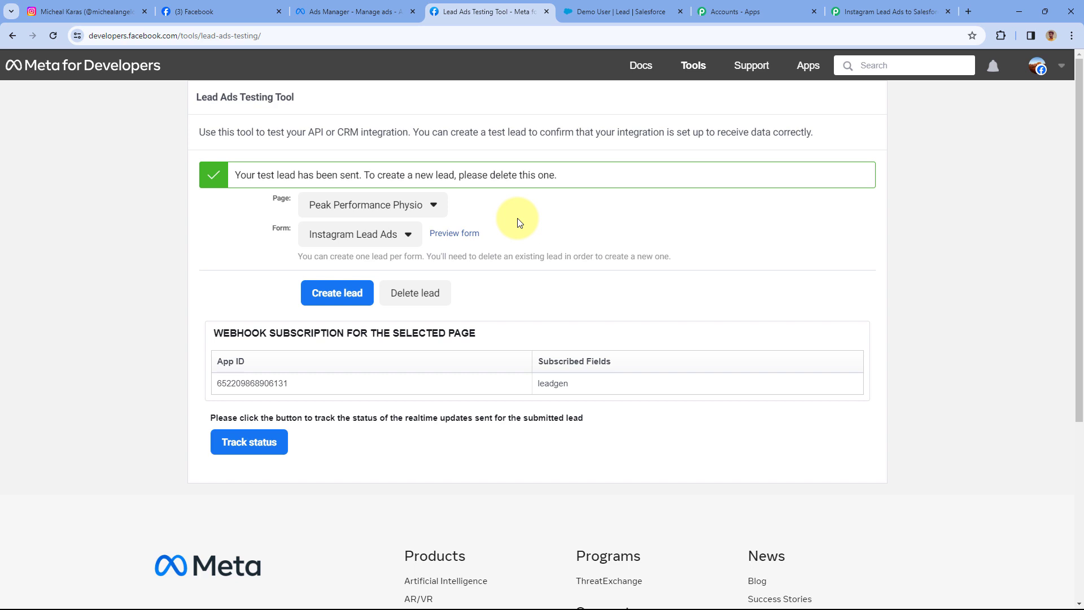
# Delete the existing test lead, reload the testing page, and preview the Instagram Lead Ads form.
pyautogui.click(426, 293)
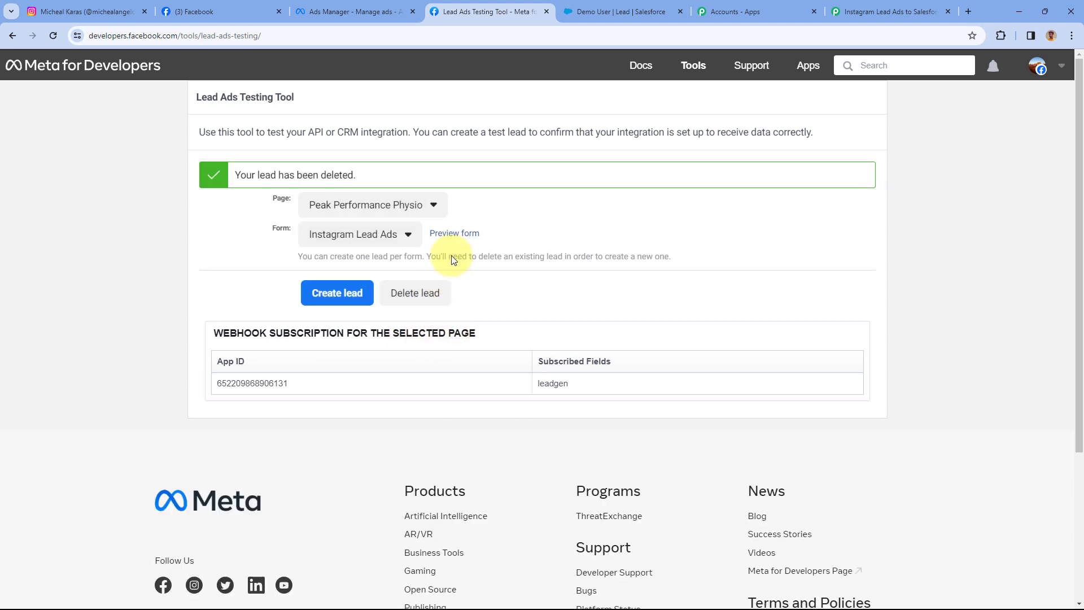
pyautogui.click(53, 36)
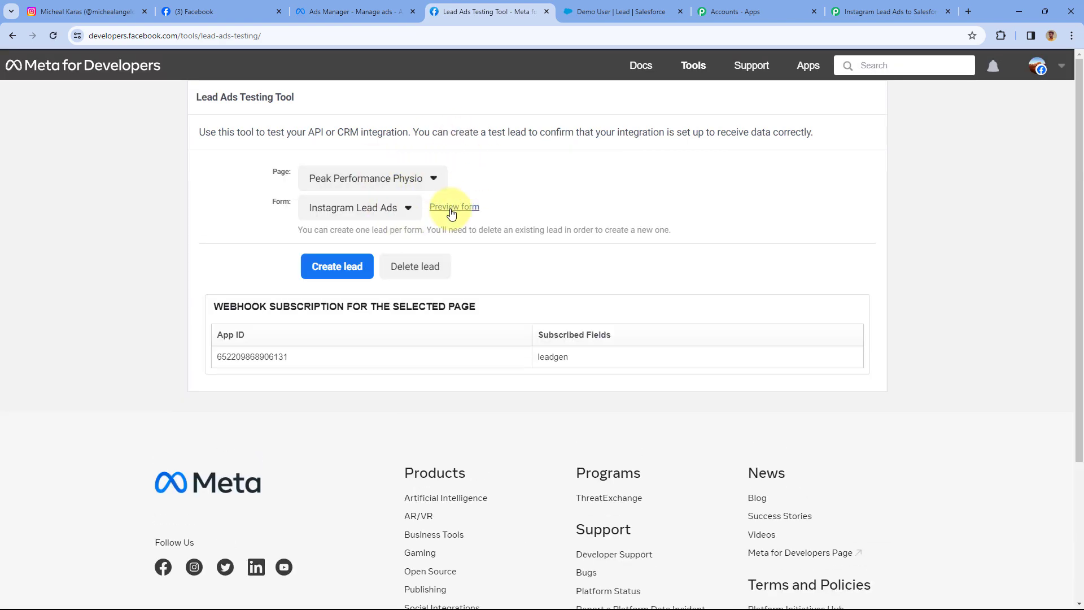
pyautogui.click(452, 207)
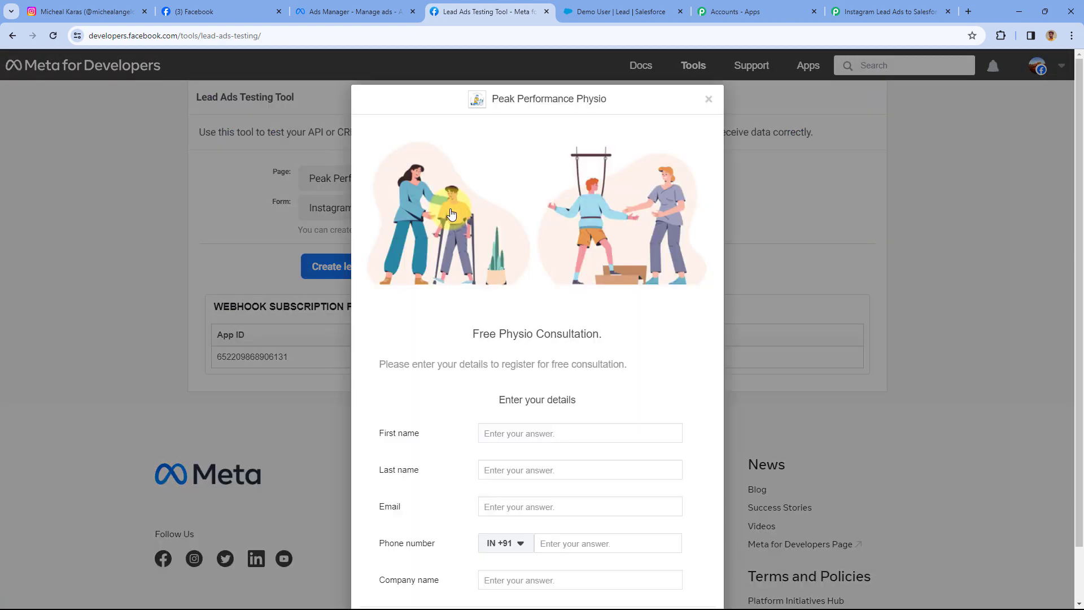
pyautogui.scroll(-1, 508, 293)
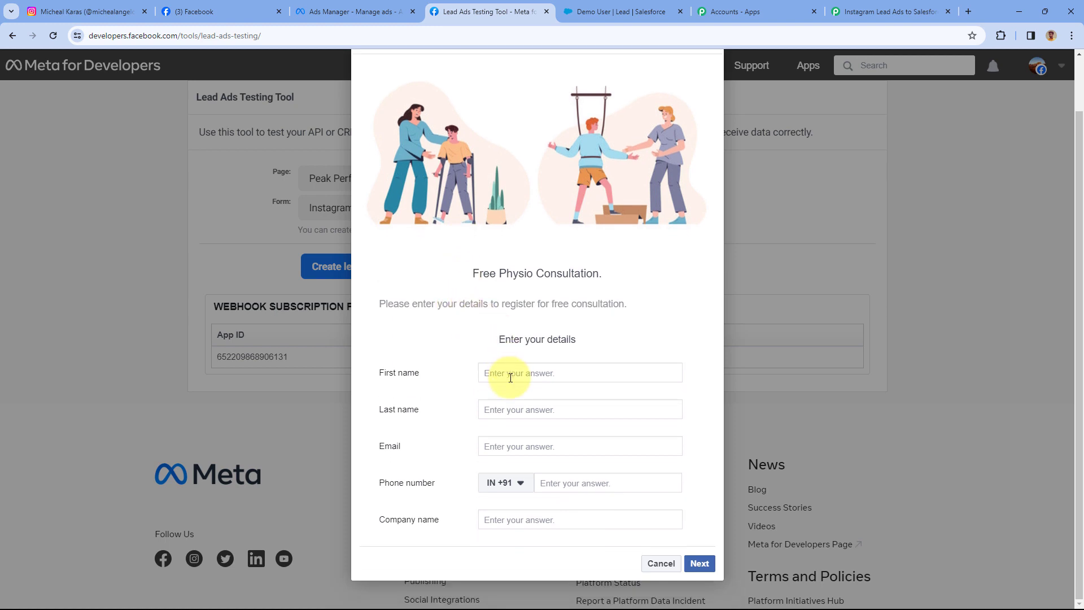
# Fill the form with name Test User, a test email, a phone number, and company Tesla.
pyautogui.click(511, 377)
pyautogui.write('Test')
pyautogui.press('Tab')
pyautogui.write('User')
pyautogui.press('Tab')
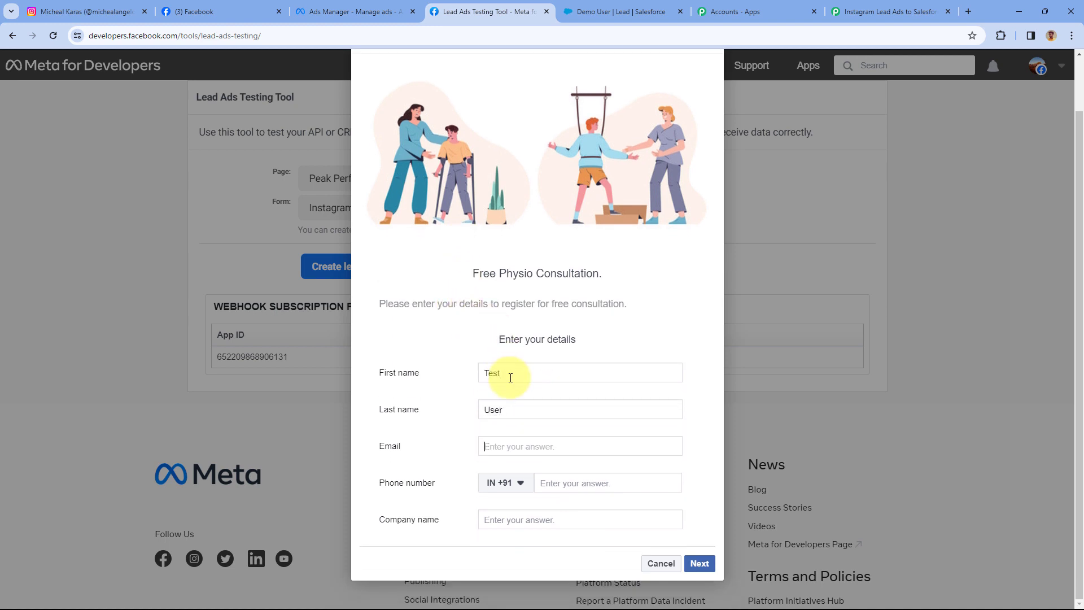
pyautogui.press('Tab')
pyautogui.press('Tab')
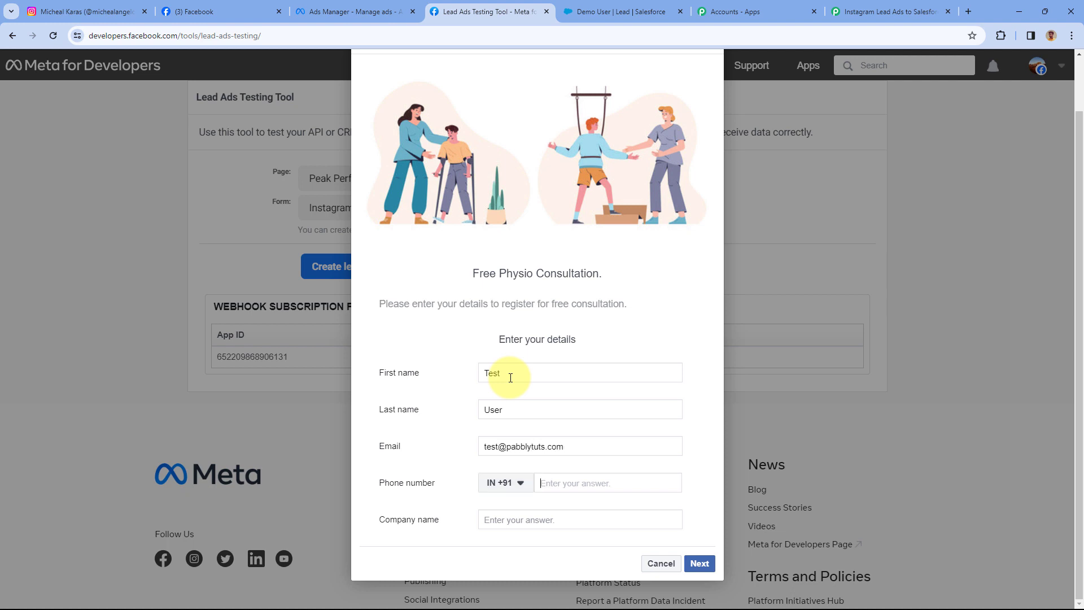
pyautogui.press('Tab')
pyautogui.write('Tesla')
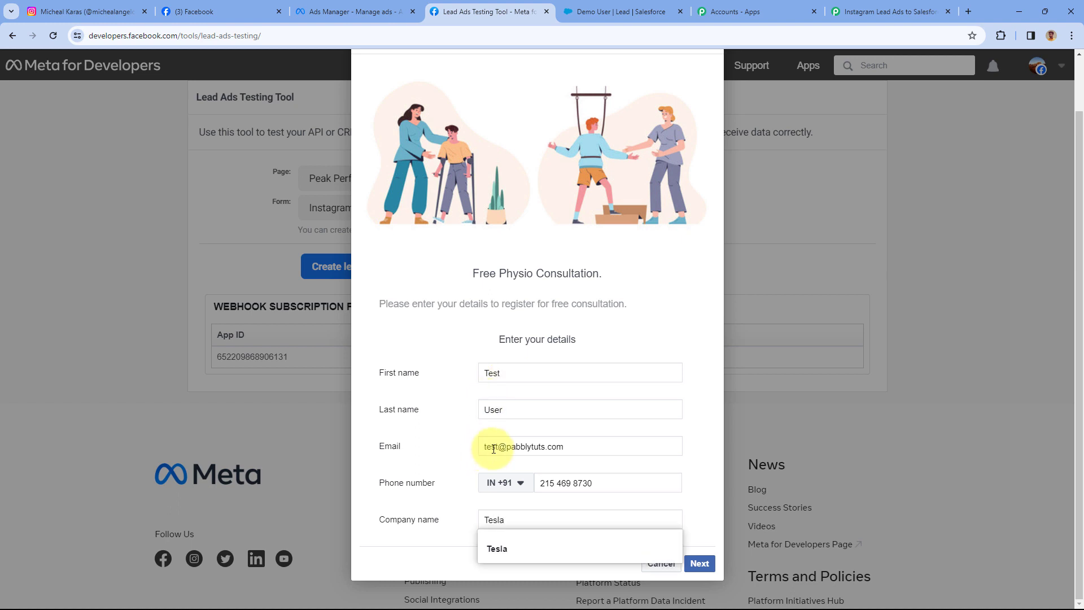
# Add '12' to the email address, submit the test lead, and close the preview.
pyautogui.click(493, 449)
pyautogui.hotkey('ctrl', 'a')
pyautogui.write('12')
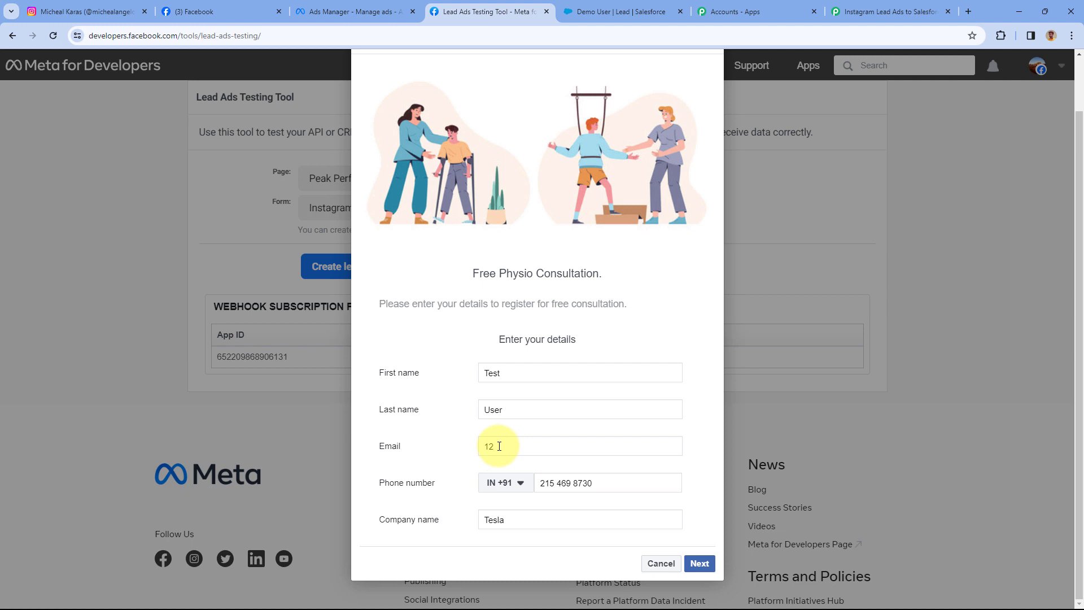
pyautogui.press('BackSpace')
pyautogui.press('BackSpace')
pyautogui.hotkey('ctrl', 'v')
pyautogui.tripleClick(497, 446)
pyautogui.click(497, 446)
pyautogui.write('12')
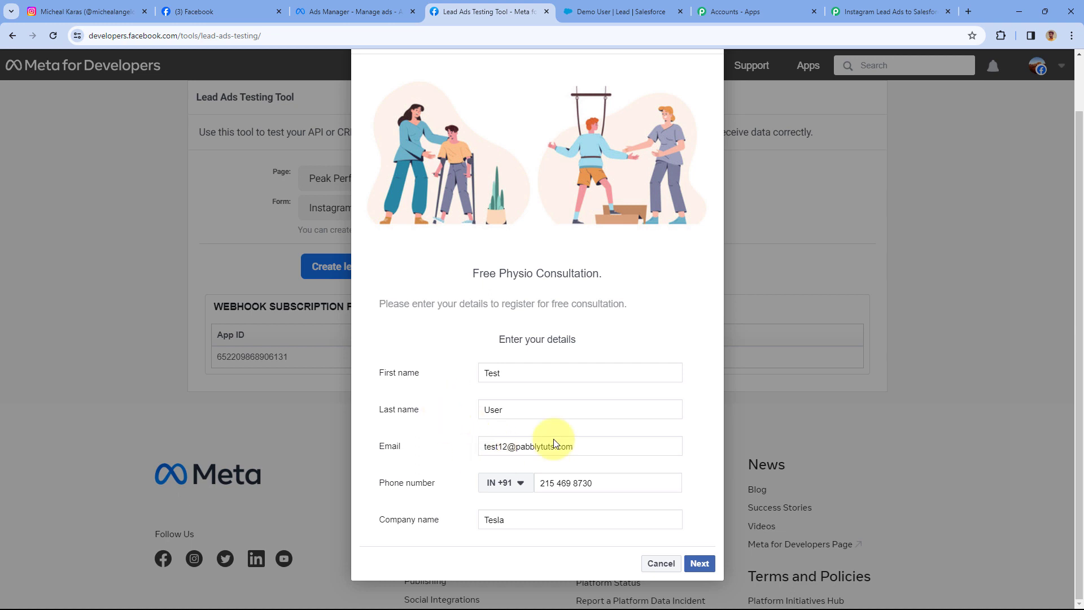
pyautogui.click(699, 563)
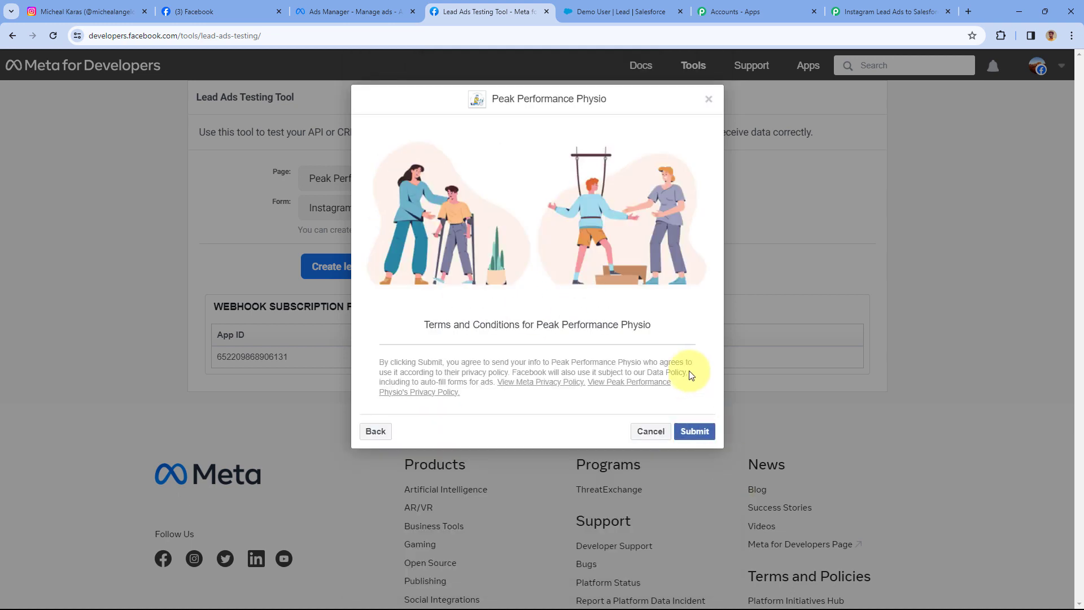
pyautogui.click(699, 431)
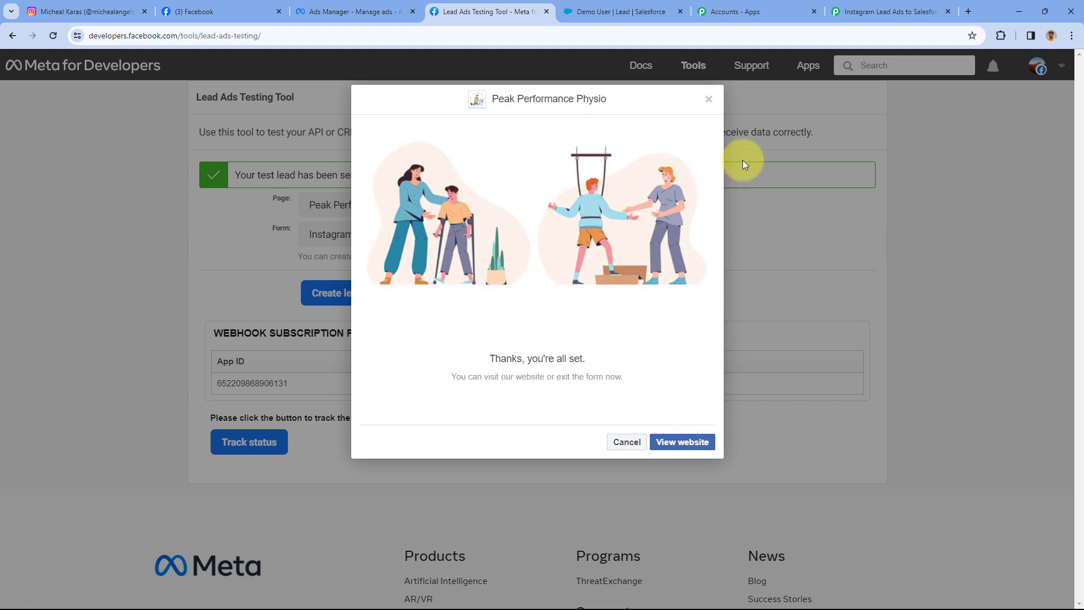
pyautogui.click(709, 100)
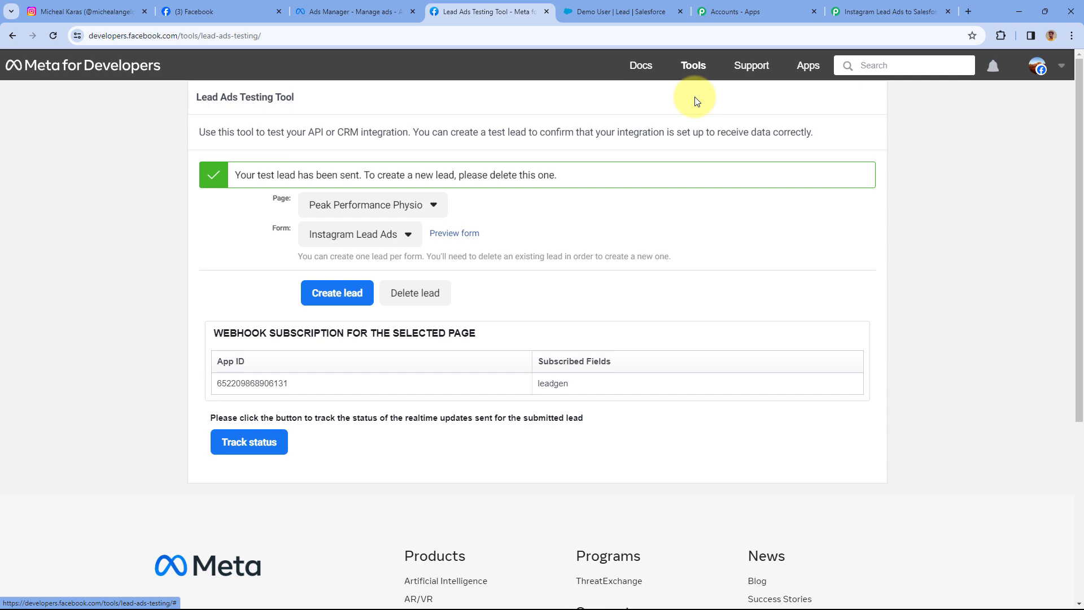
# Open the Test User lead in Salesforce Leads, verify its Tesla company and email, then return to Pabbly.
pyautogui.click(618, 10)
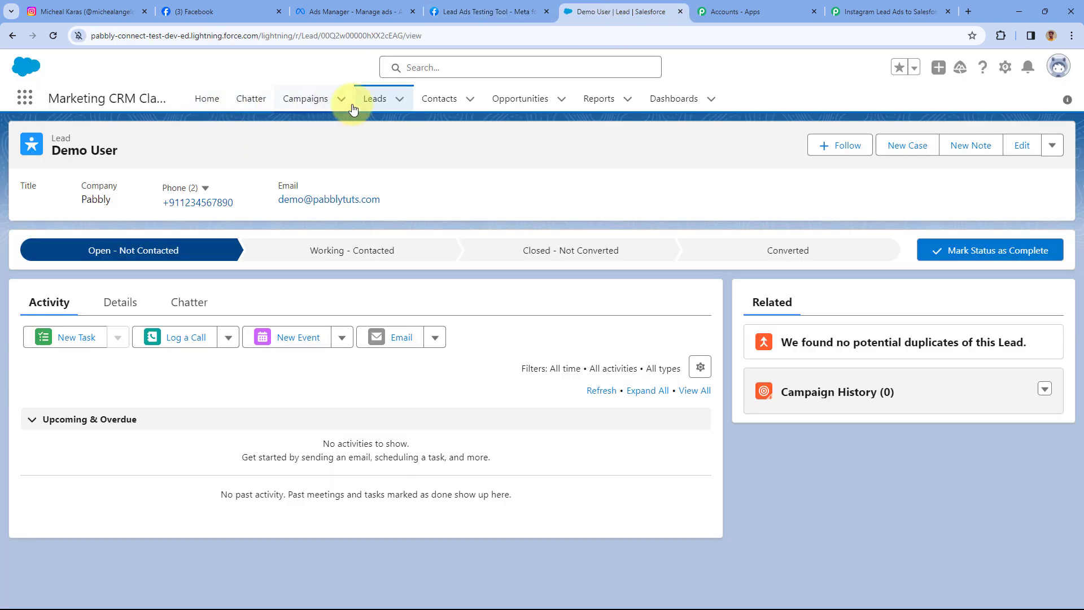
pyautogui.click(374, 104)
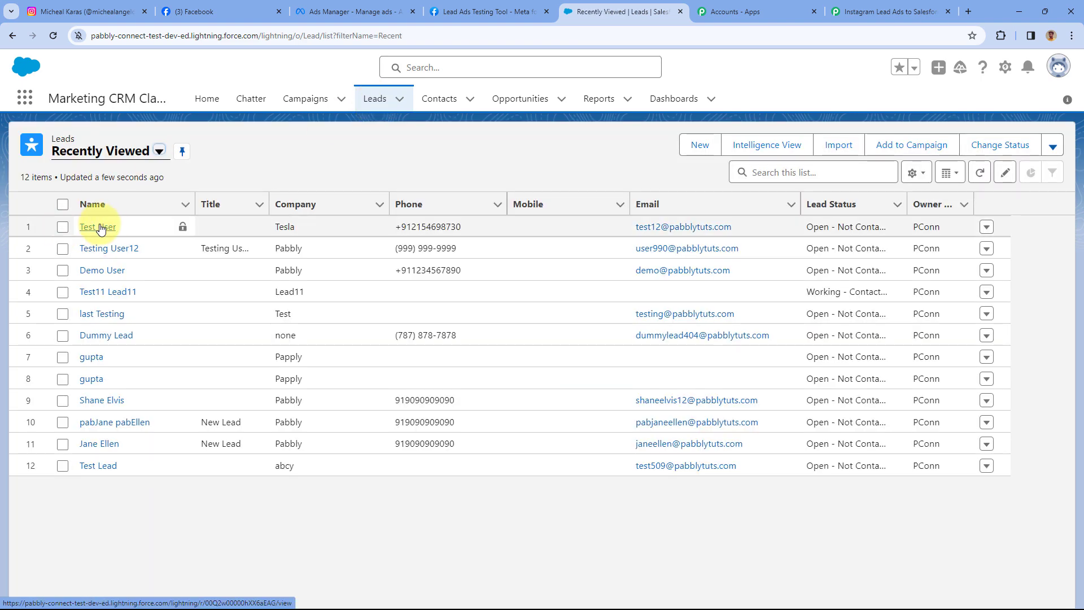
pyautogui.click(99, 228)
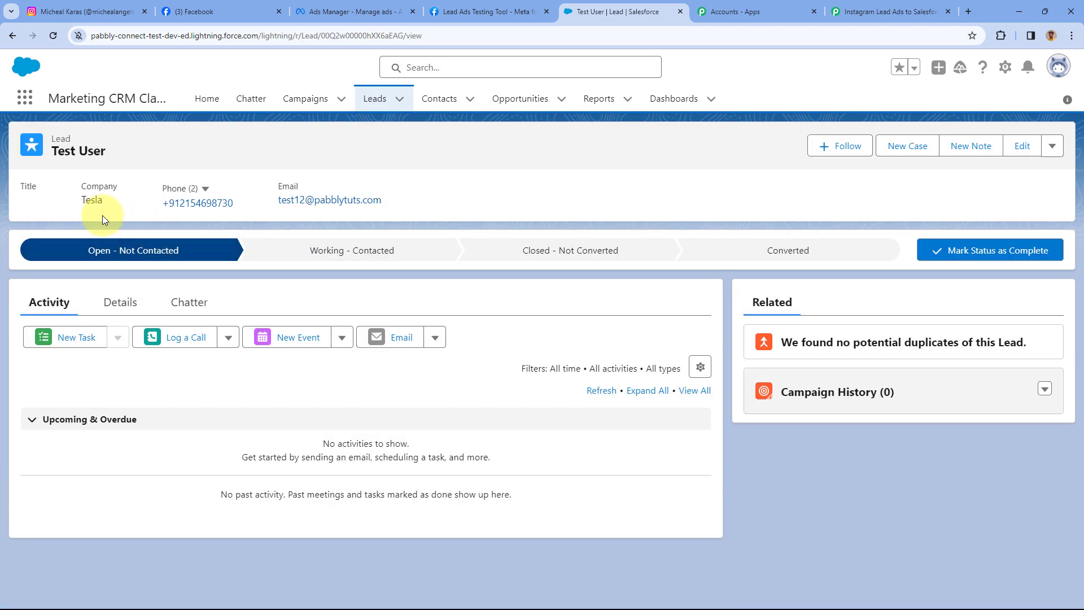
pyautogui.doubleClick(92, 199)
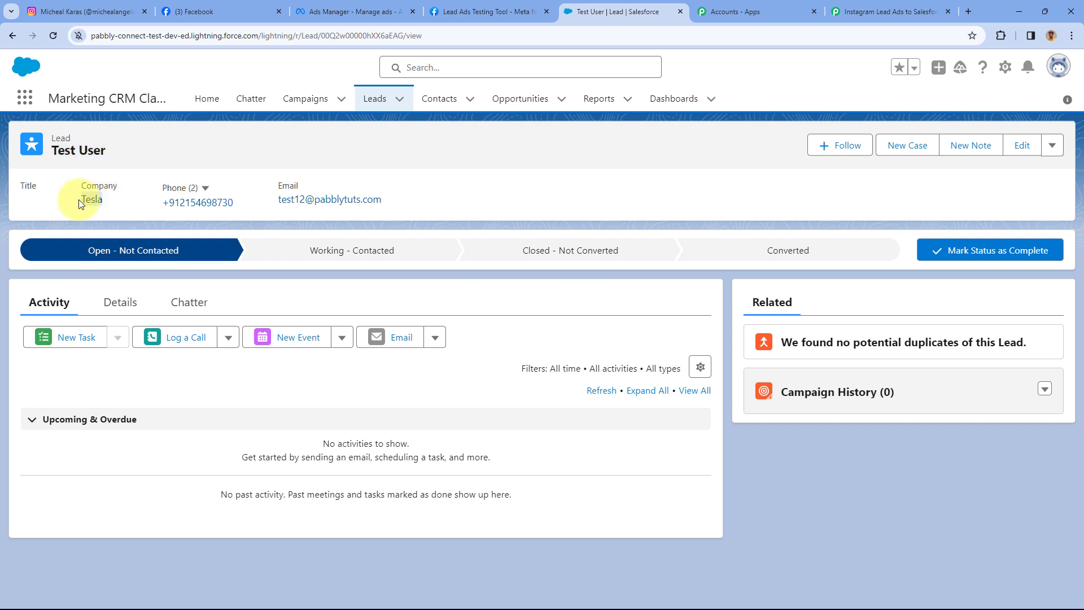
pyautogui.click(139, 204)
pyautogui.moveTo(411, 197); pyautogui.dragTo(266, 203)
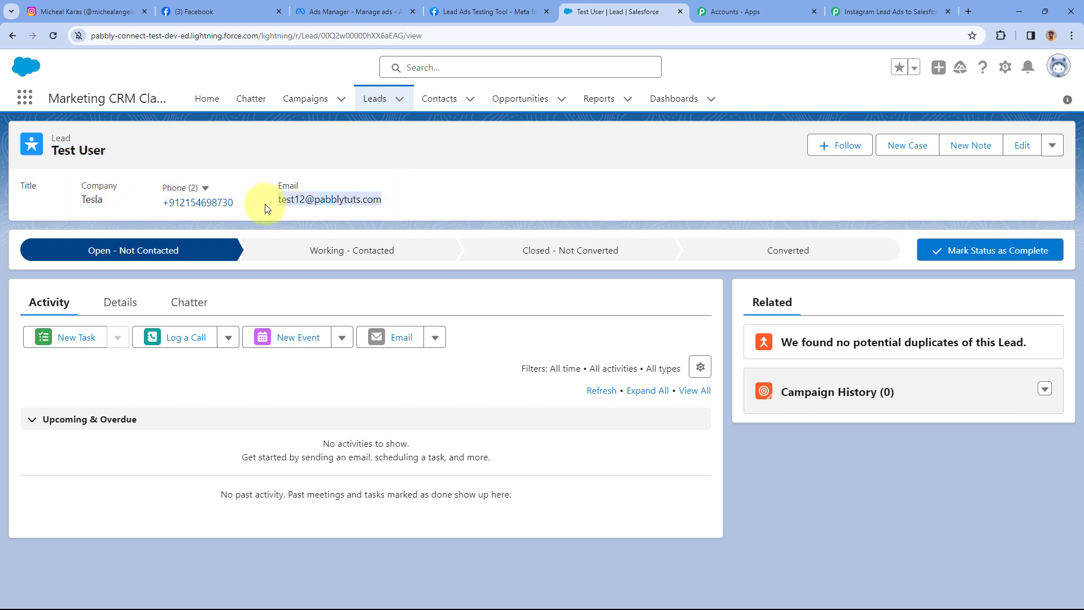
pyautogui.click(403, 165)
pyautogui.click(847, 12)
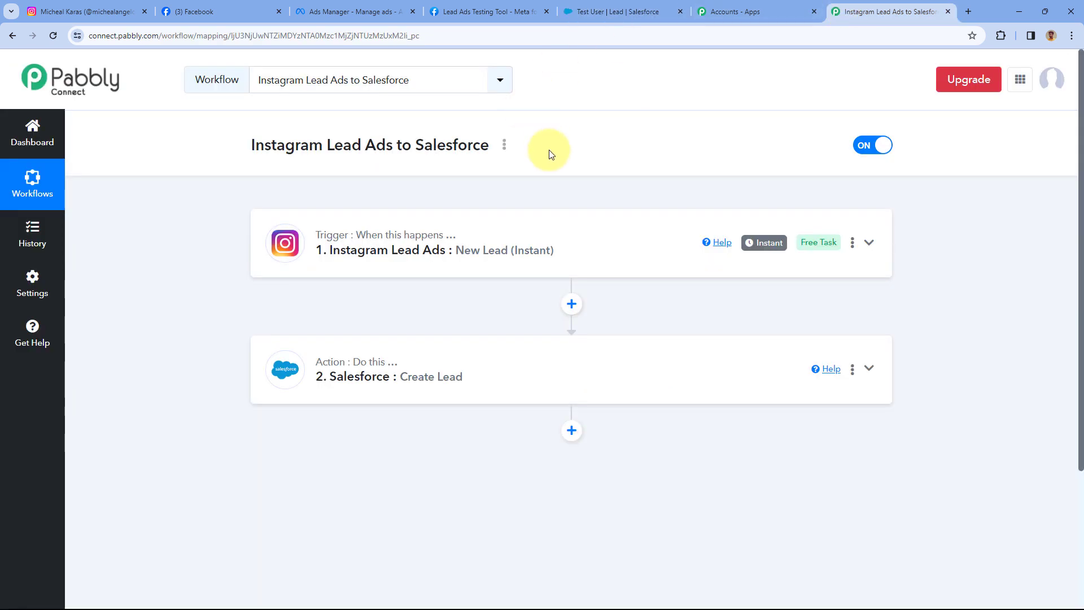